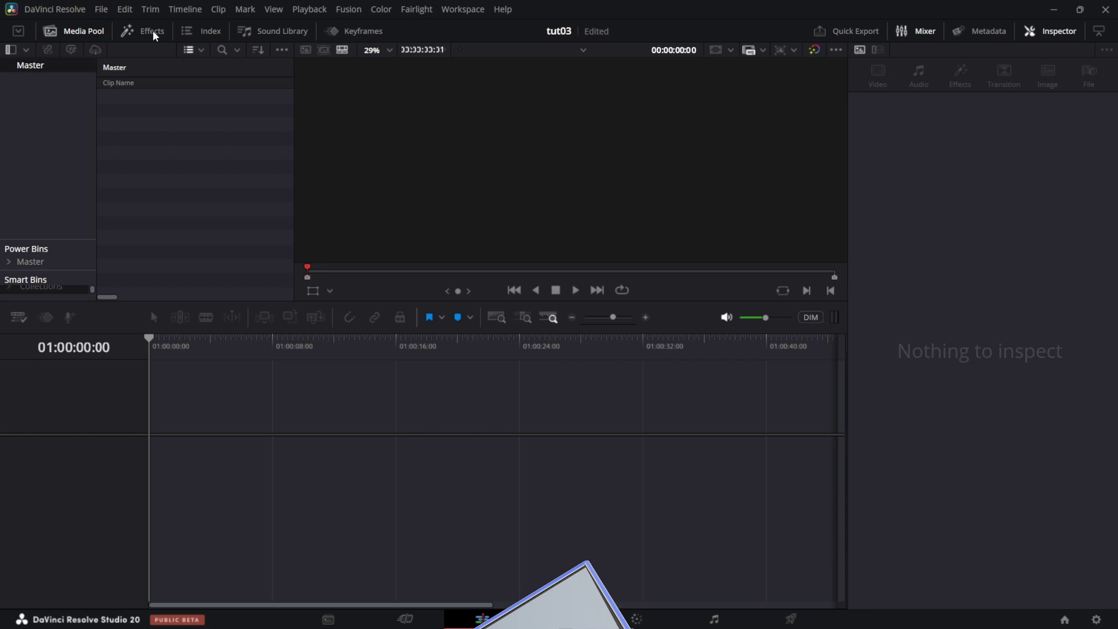
Place a Fusion Composition from the Effects library on a new timeline and zoom in to it.
left_click(152, 33)
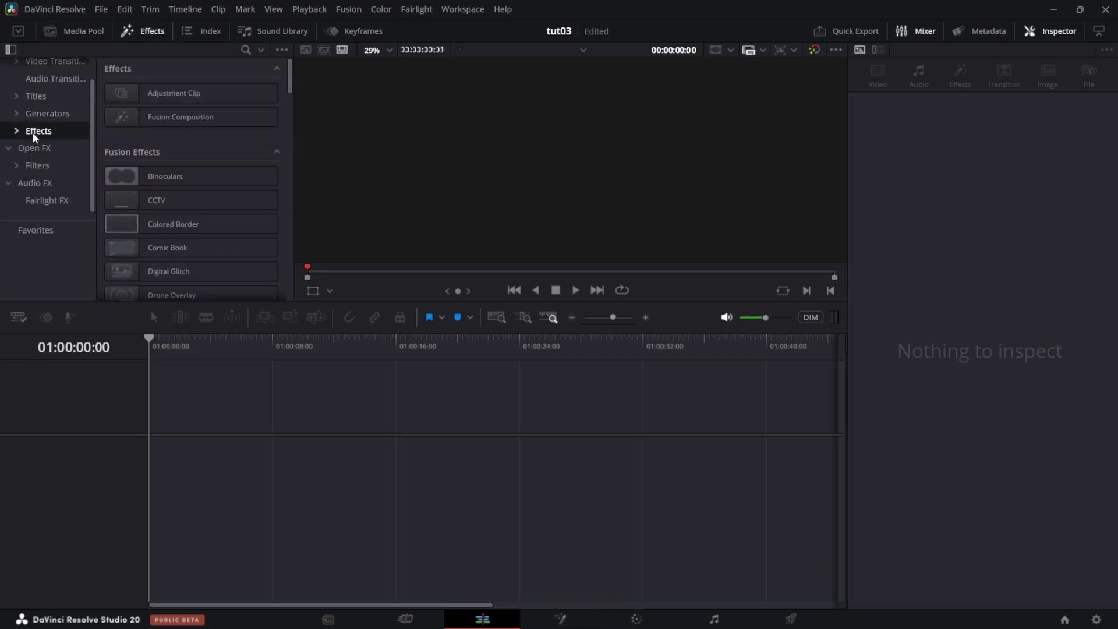
left_click_drag(152, 123, 291, 480)
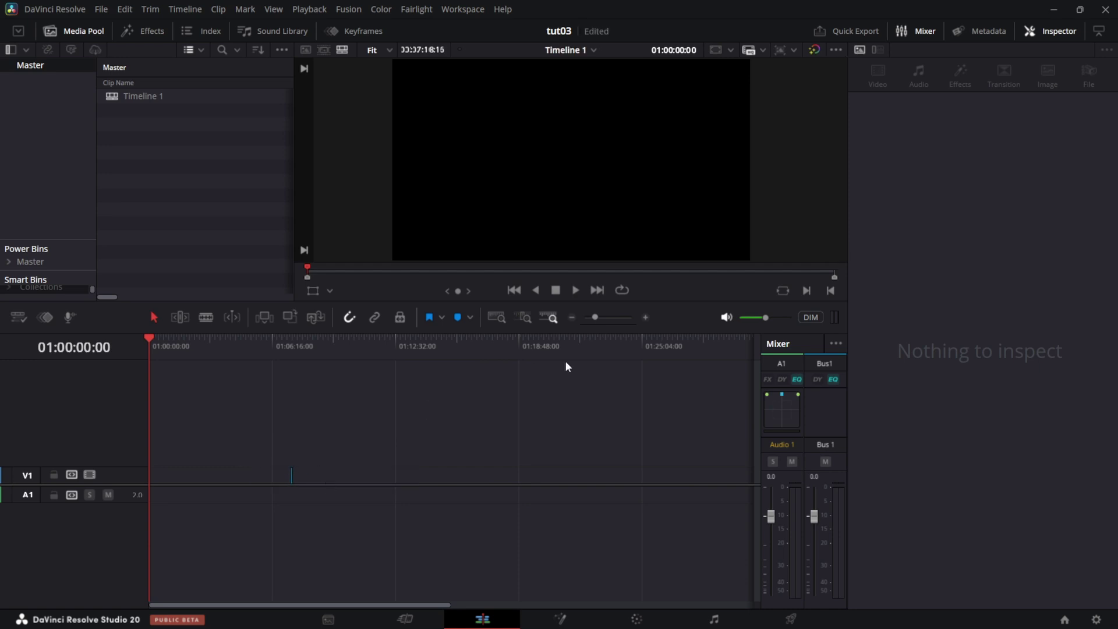
left_click(291, 349)
left_click_drag(593, 316, 614, 325)
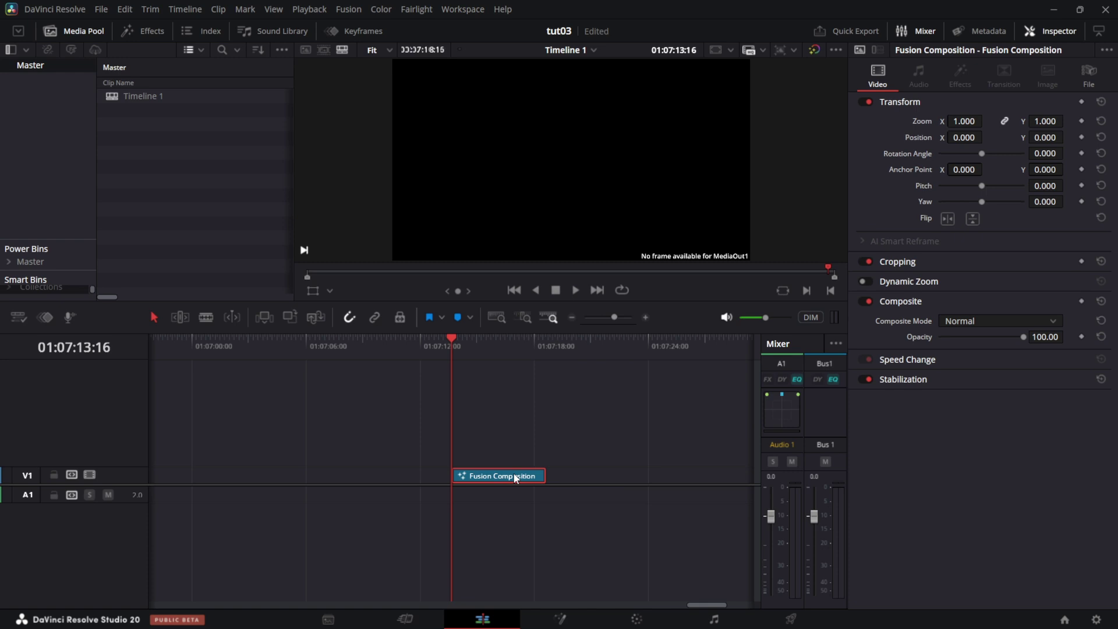
Change the Fusion Composition clip's duration to 10:00 seconds.
key("ctrl+d")
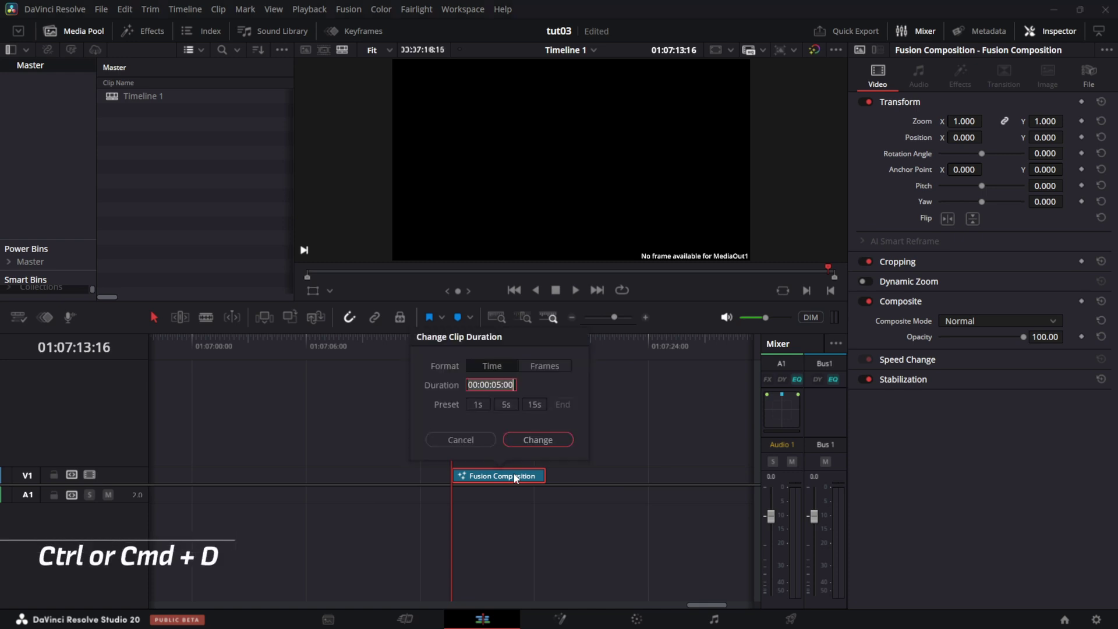
type("10")
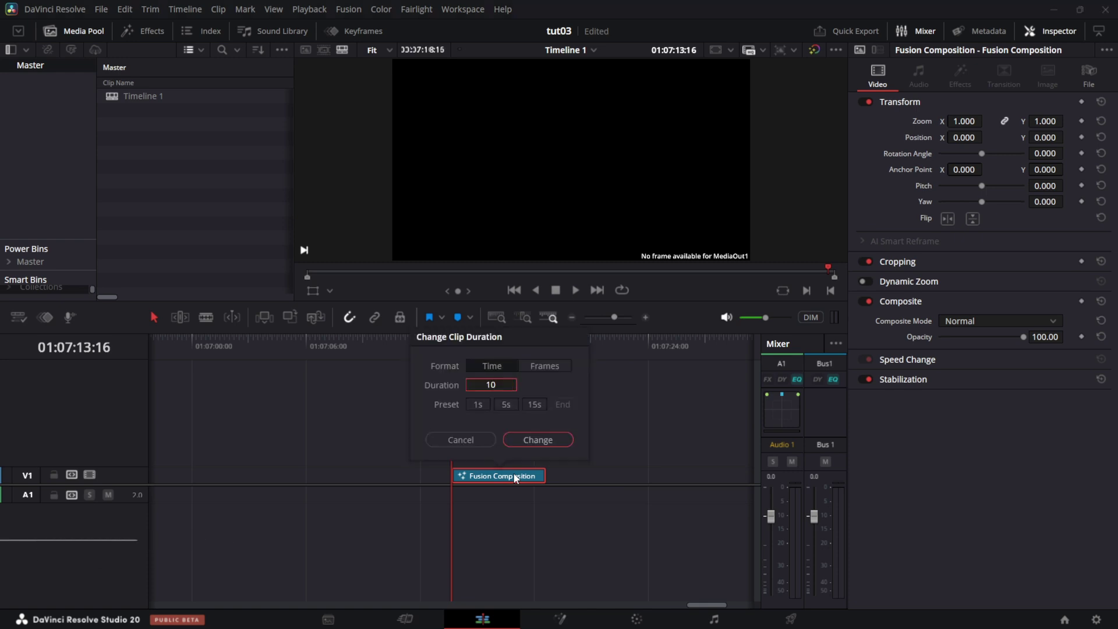
type(":00")
key("Return")
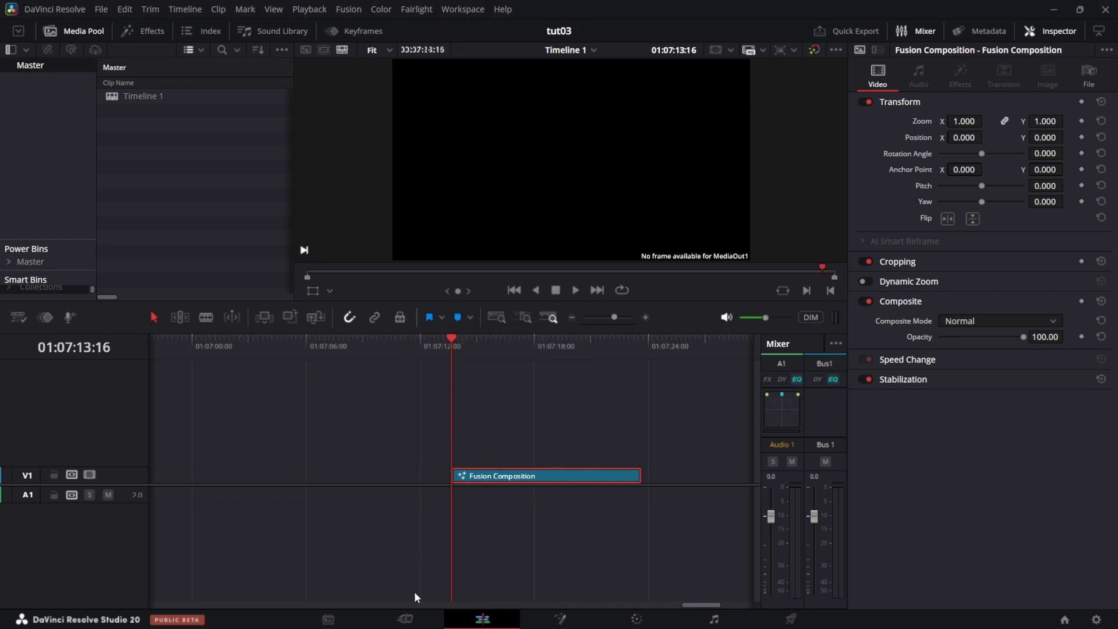
On the Fusion page, shift MediaOut1 right and drop an Ellipse node into the graph.
left_click(564, 622)
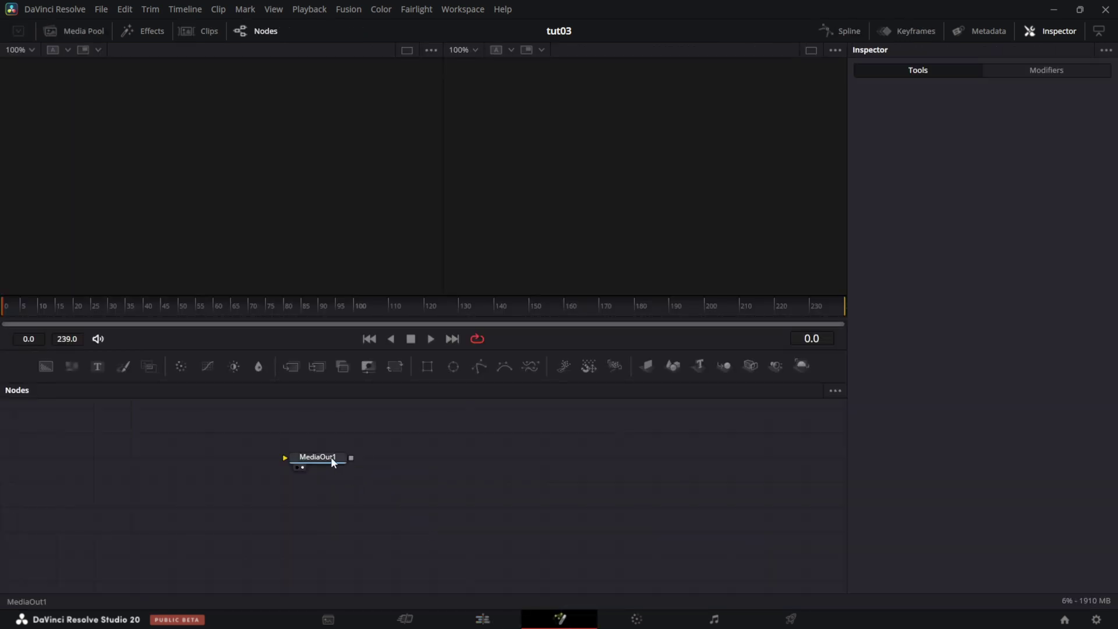
left_click_drag(331, 461, 693, 510)
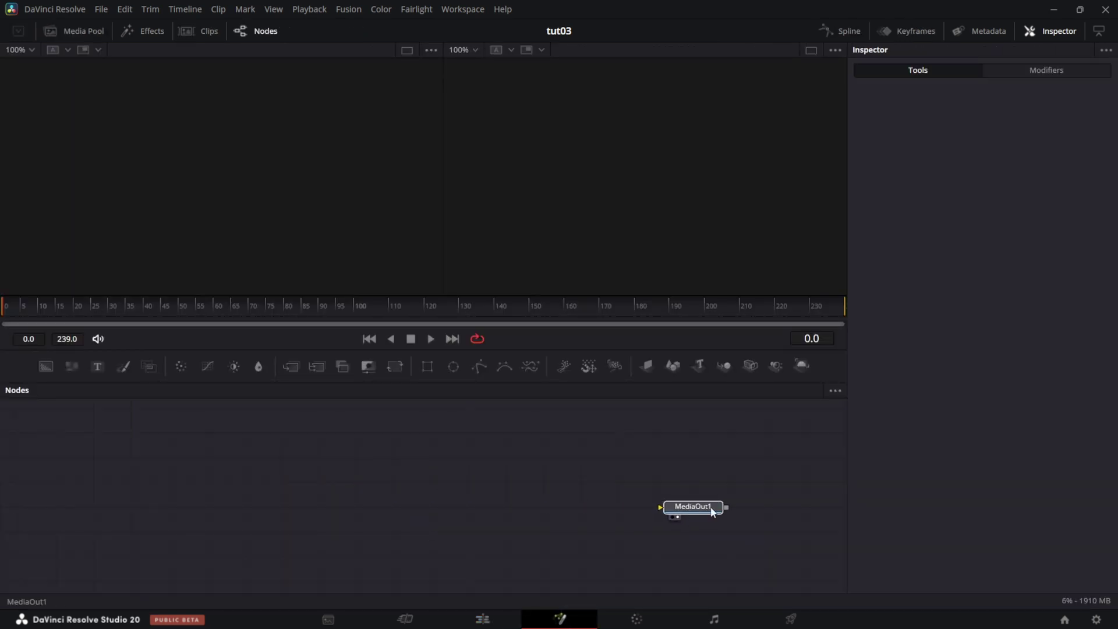
left_click(714, 511)
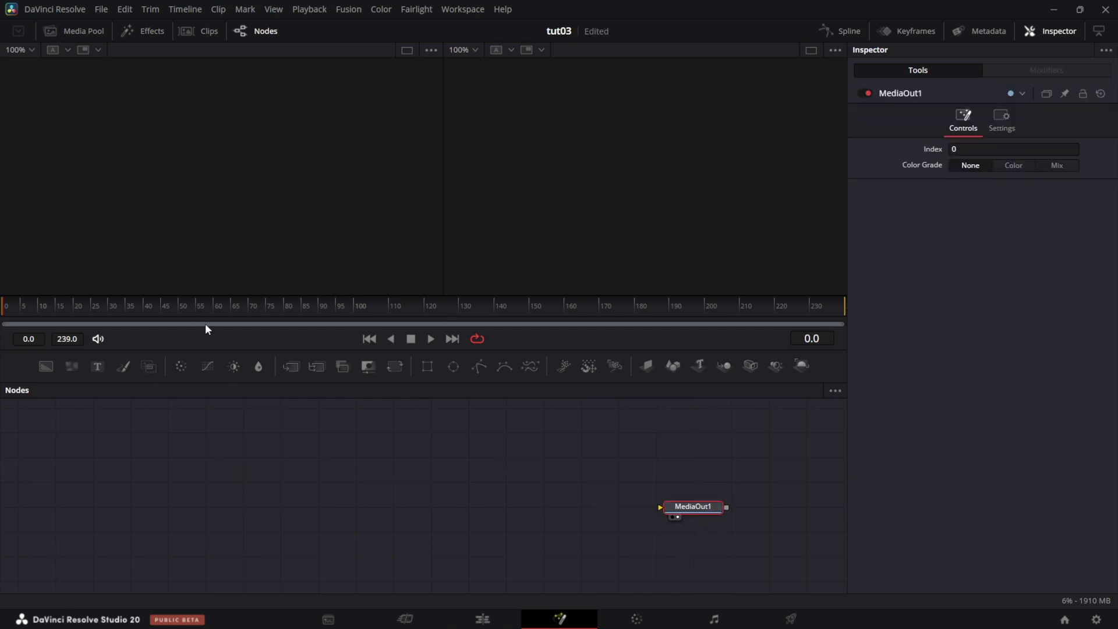
left_click_drag(452, 366, 438, 391)
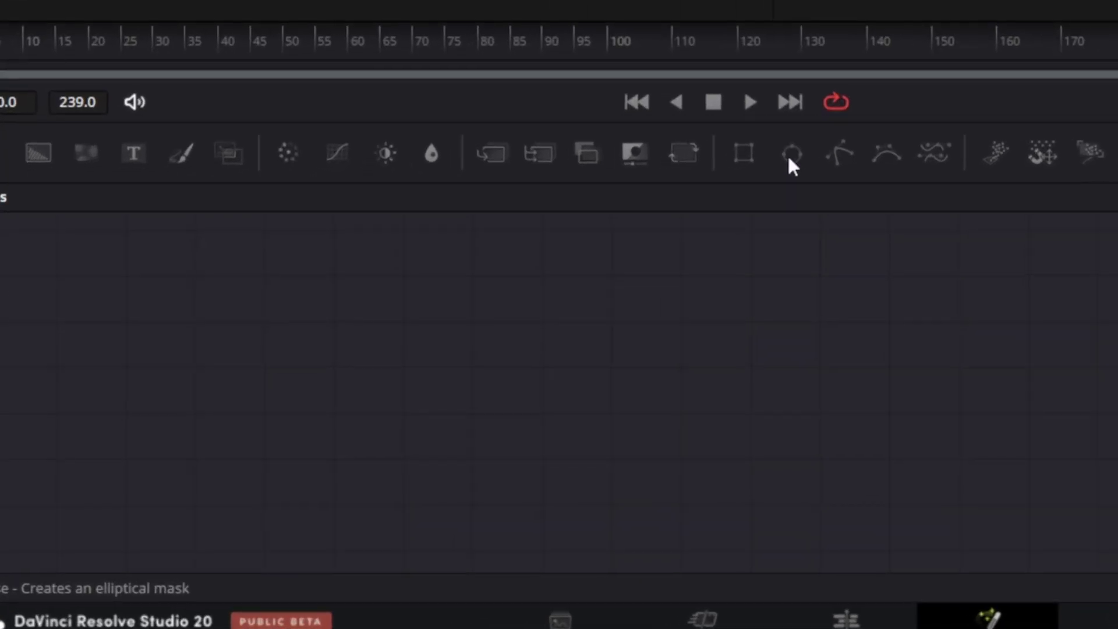
left_click_drag(266, 274, 379, 321)
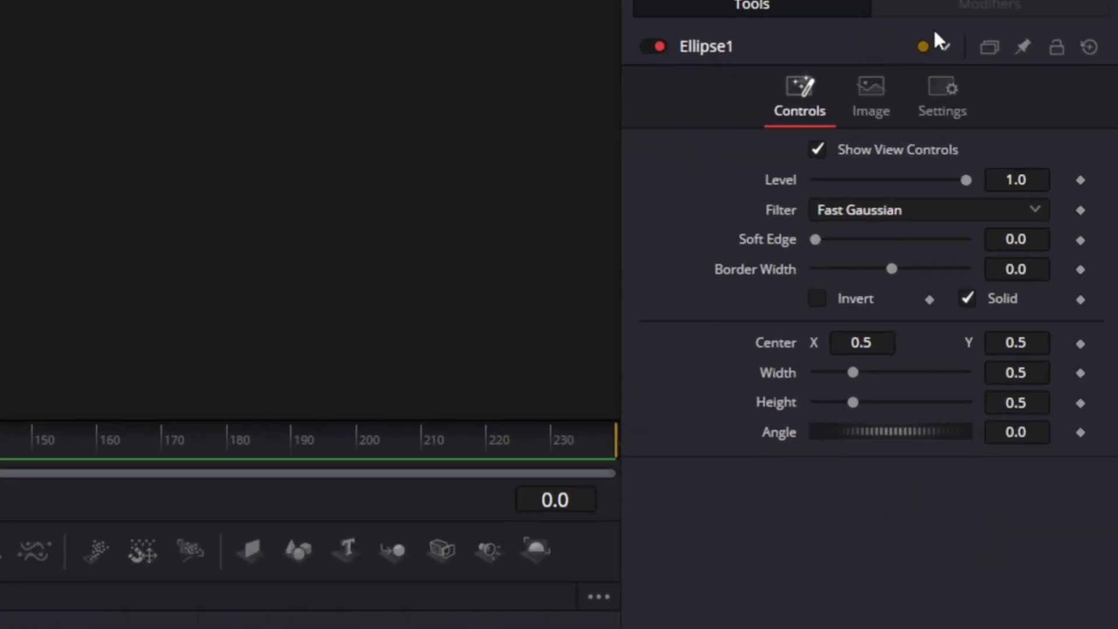
Make Ellipse1 a non-solid outline with 0.0025 border width and keyframe Length at 0.
left_click(965, 299)
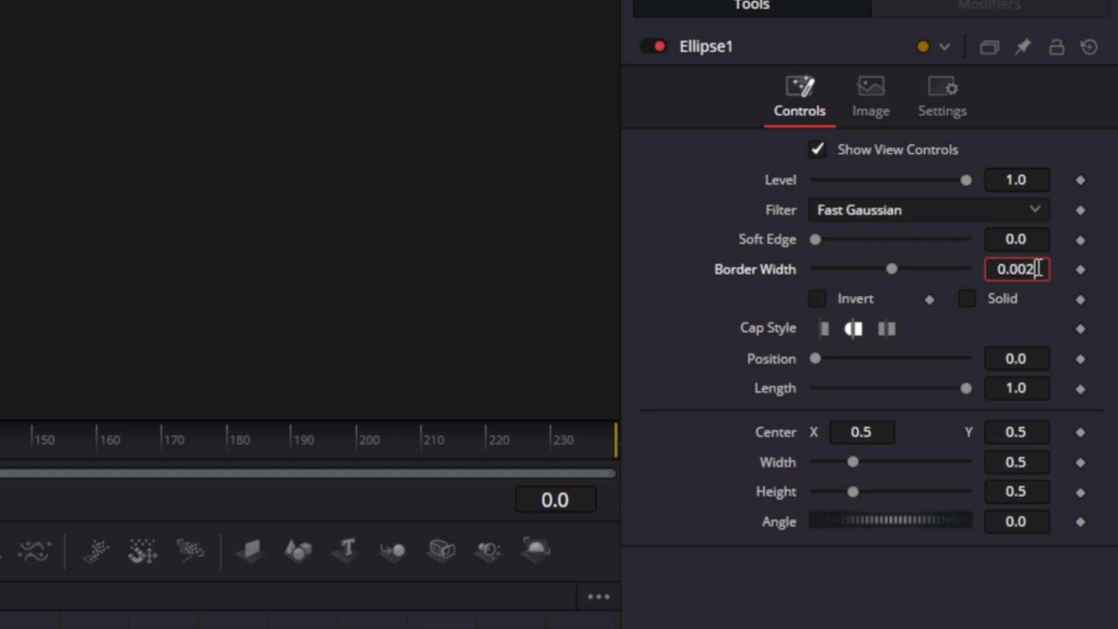
left_click(1027, 359)
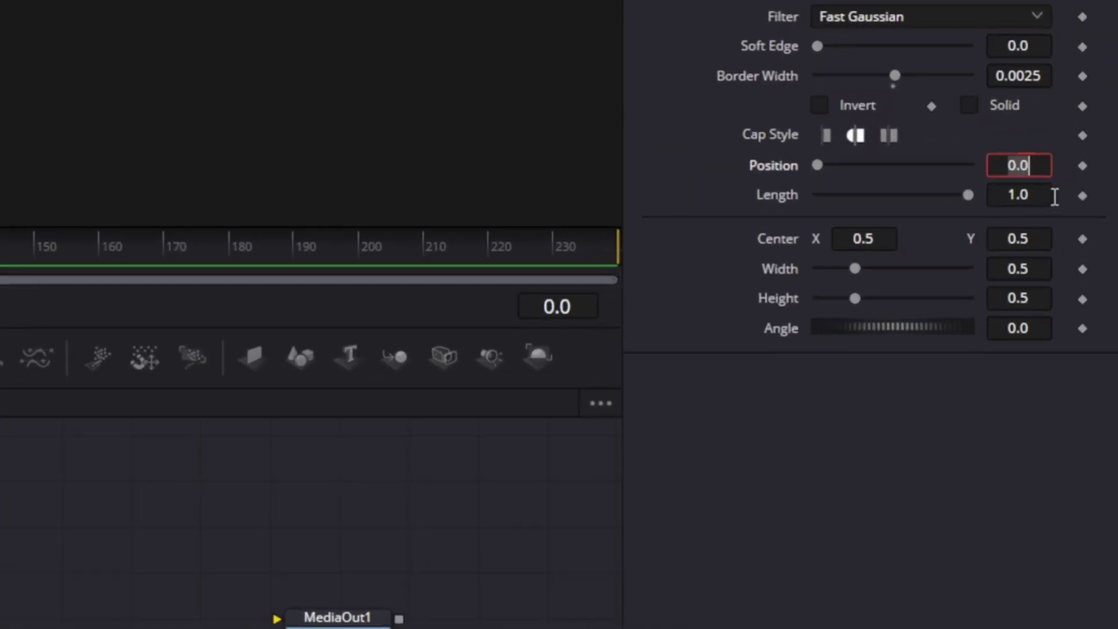
left_click(1081, 195)
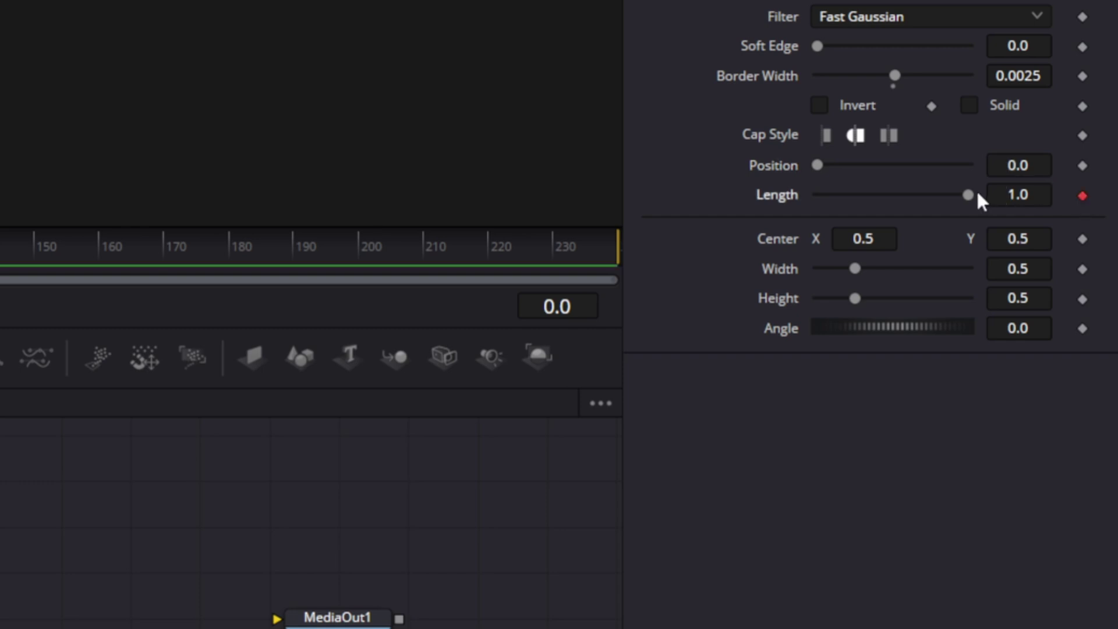
left_click_drag(970, 192, 817, 224)
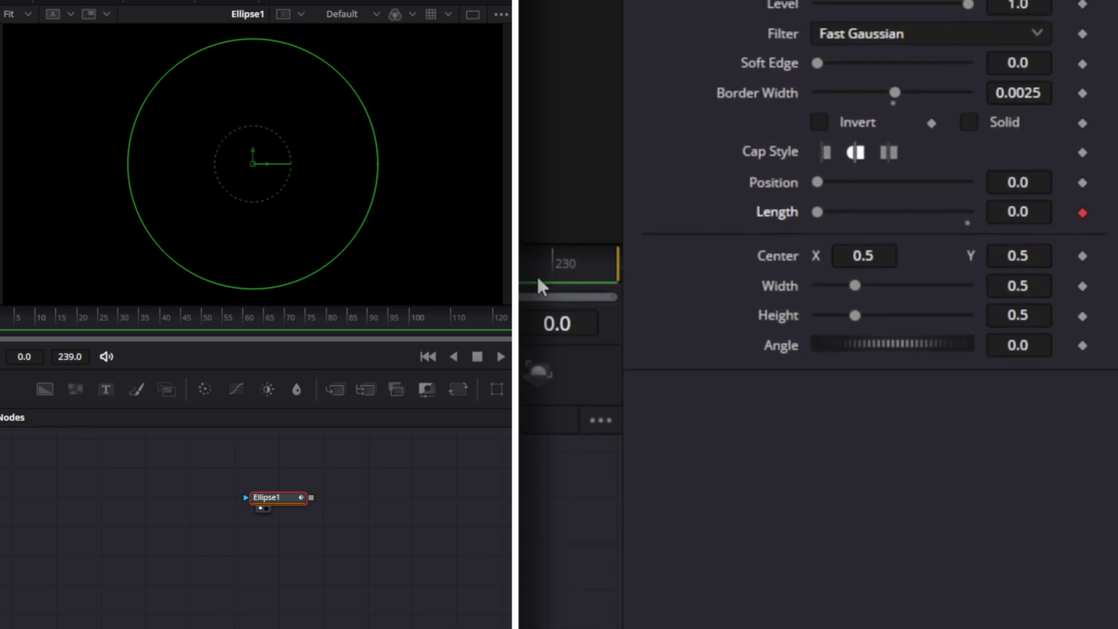
At frame 30, keyframe the ring's Length to 0.5.
left_click(545, 317)
type("30.0")
key("Return")
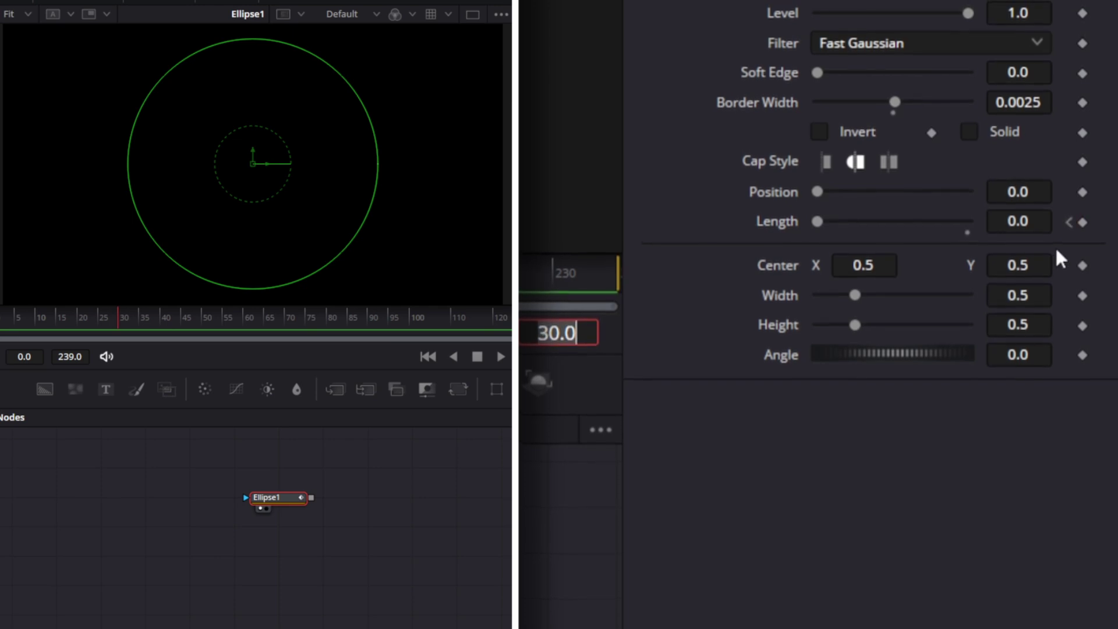
left_click(1042, 224)
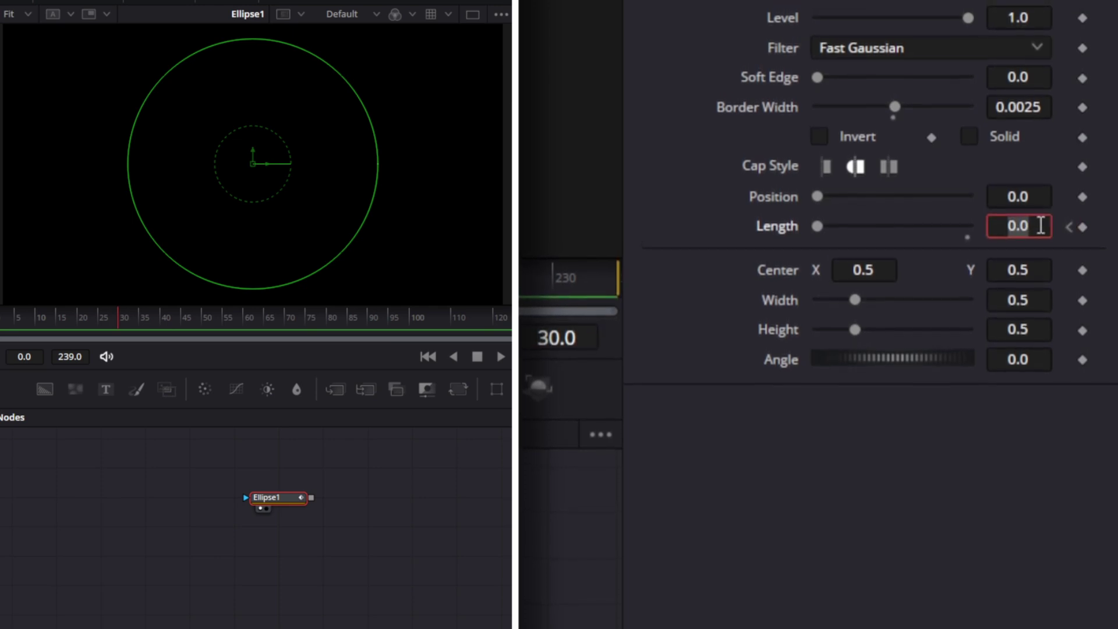
type("0.5")
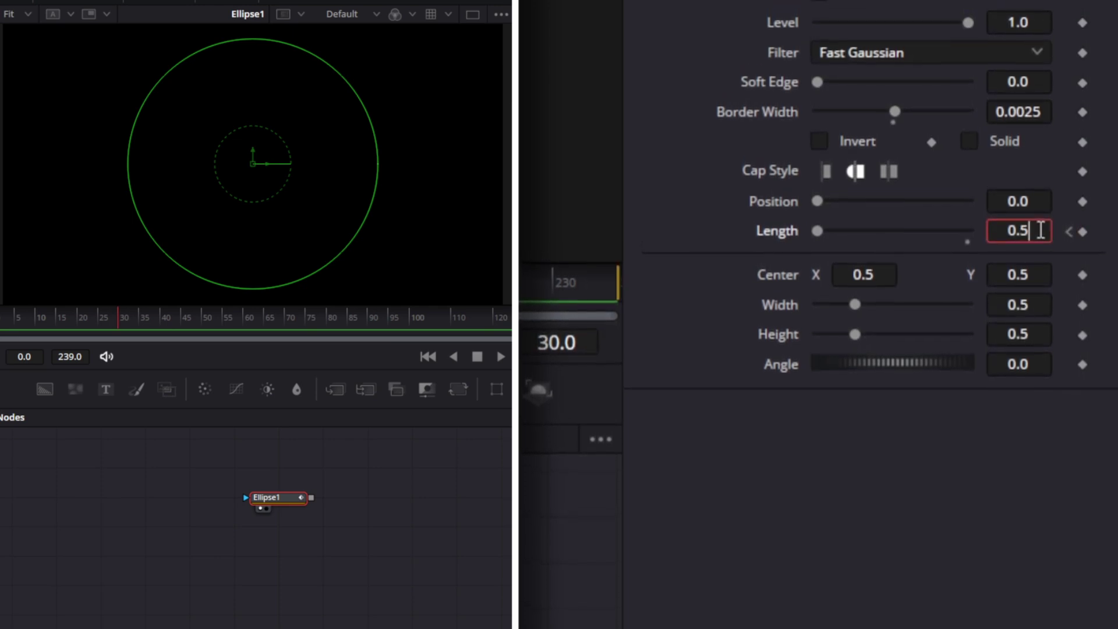
key("Tab")
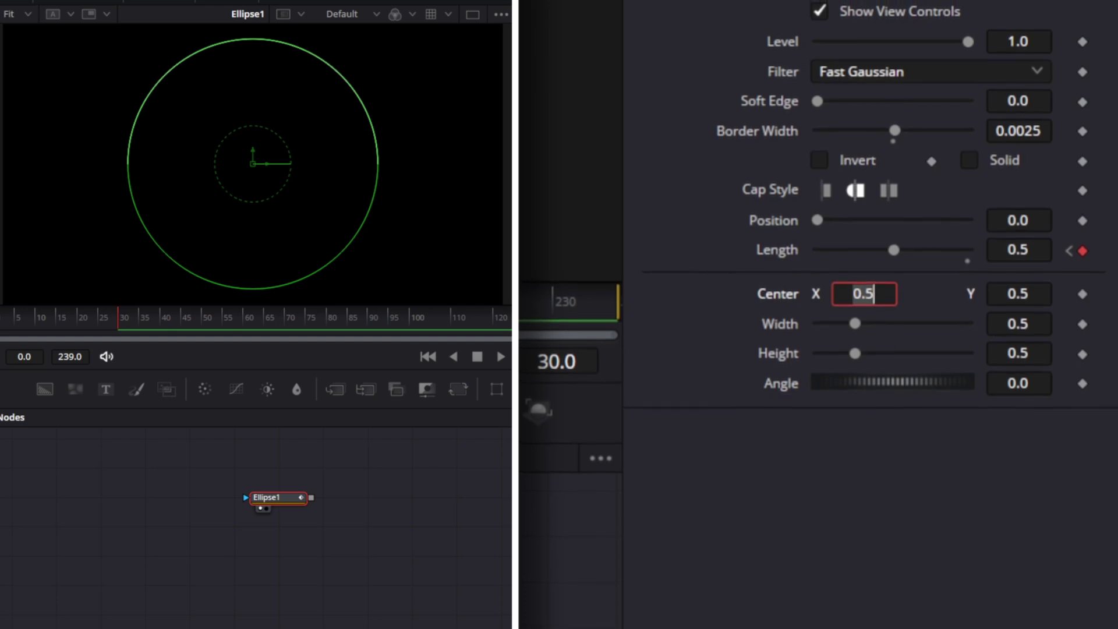
Drive Ellipse1's Angle with the expression time*12.
right_click(776, 393)
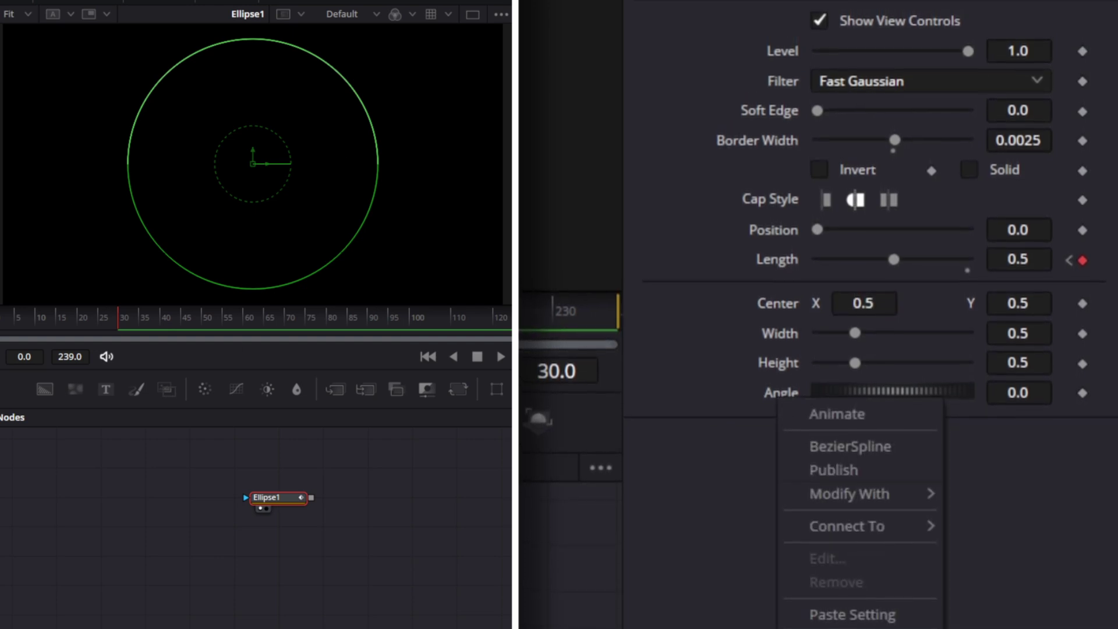
left_click(850, 626)
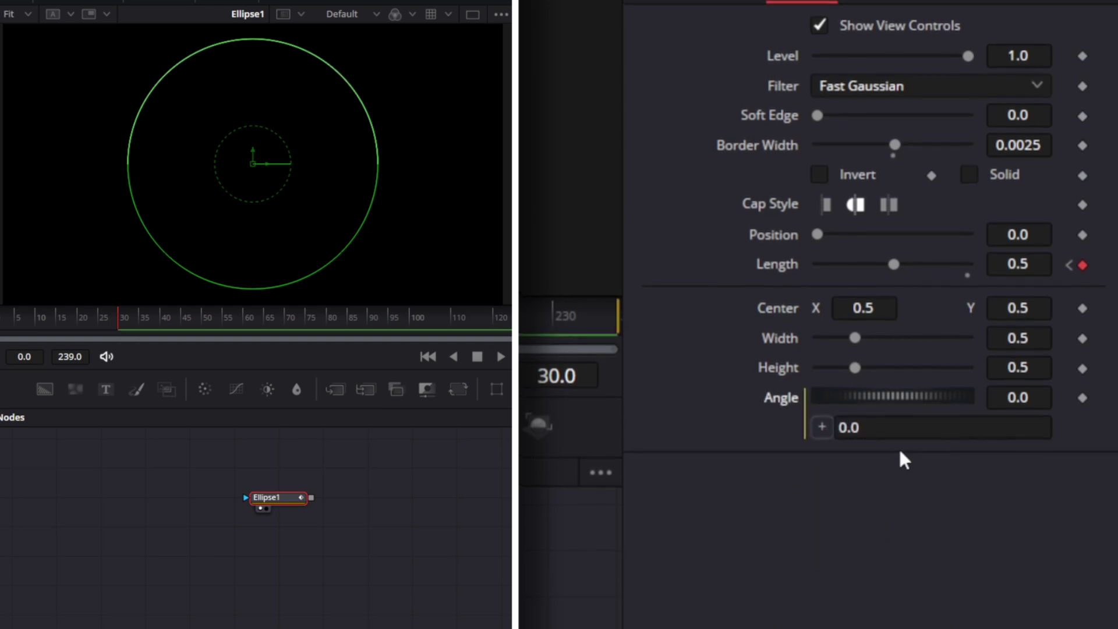
left_click(902, 430)
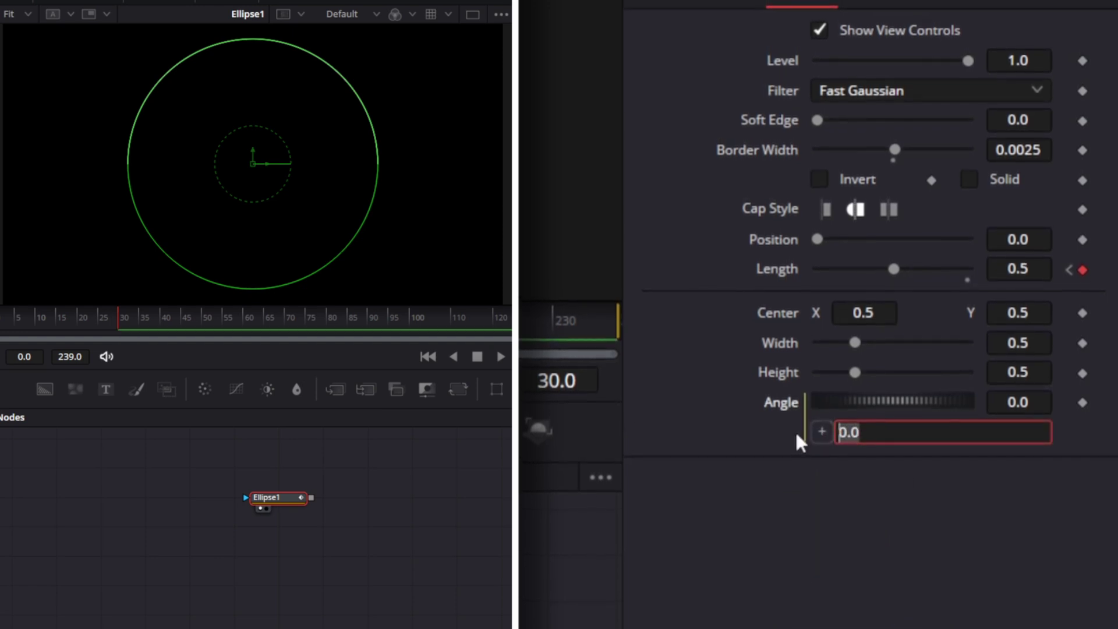
type("time*12")
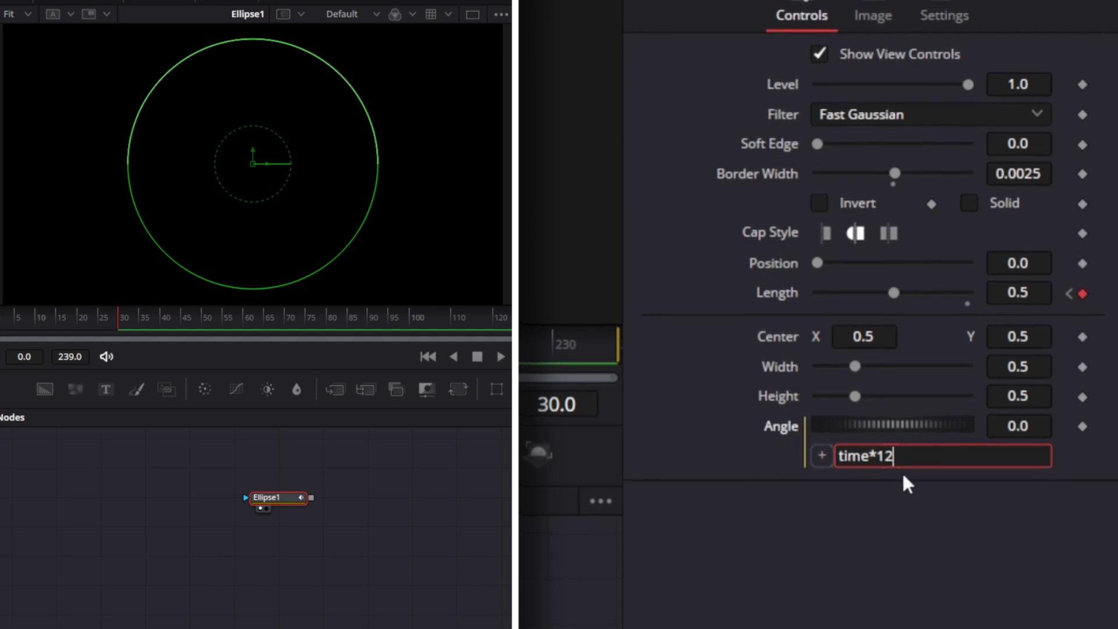
key("Tab")
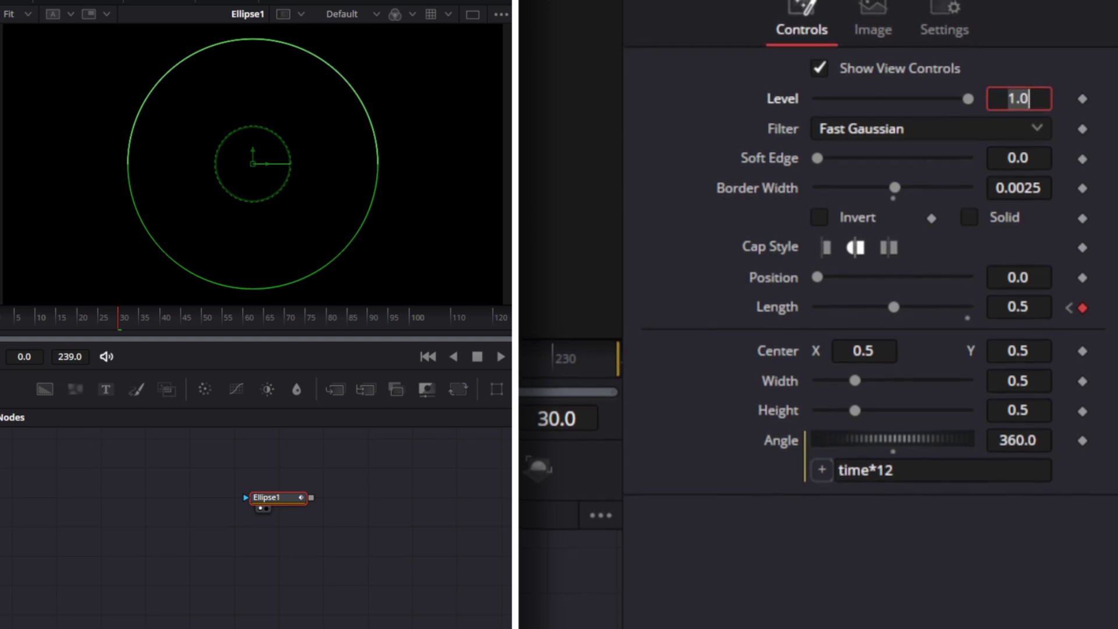
Play back the ring animation from frame 0 to check the rendered arc.
left_click(407, 532)
left_click_drag(62, 324, 2, 324)
left_click(500, 356)
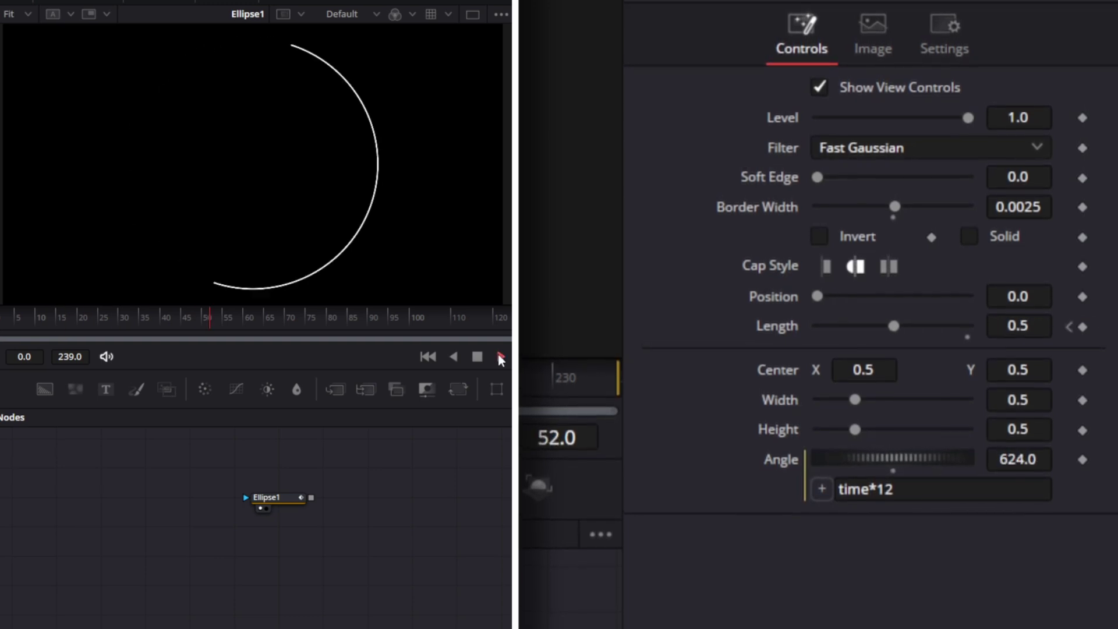
left_click(476, 357)
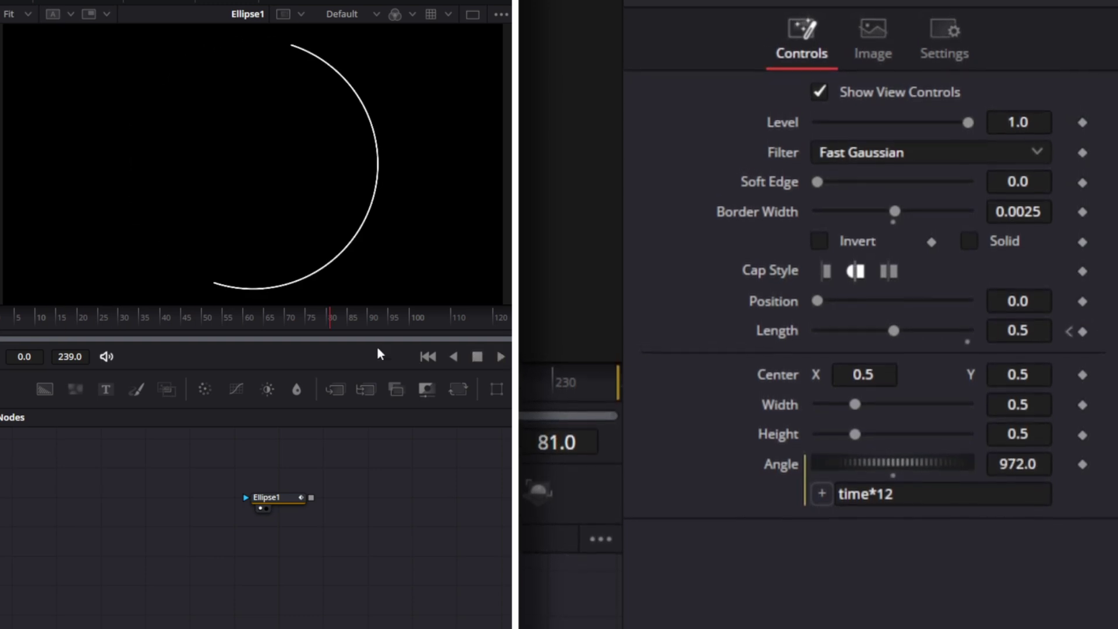
left_click(426, 357)
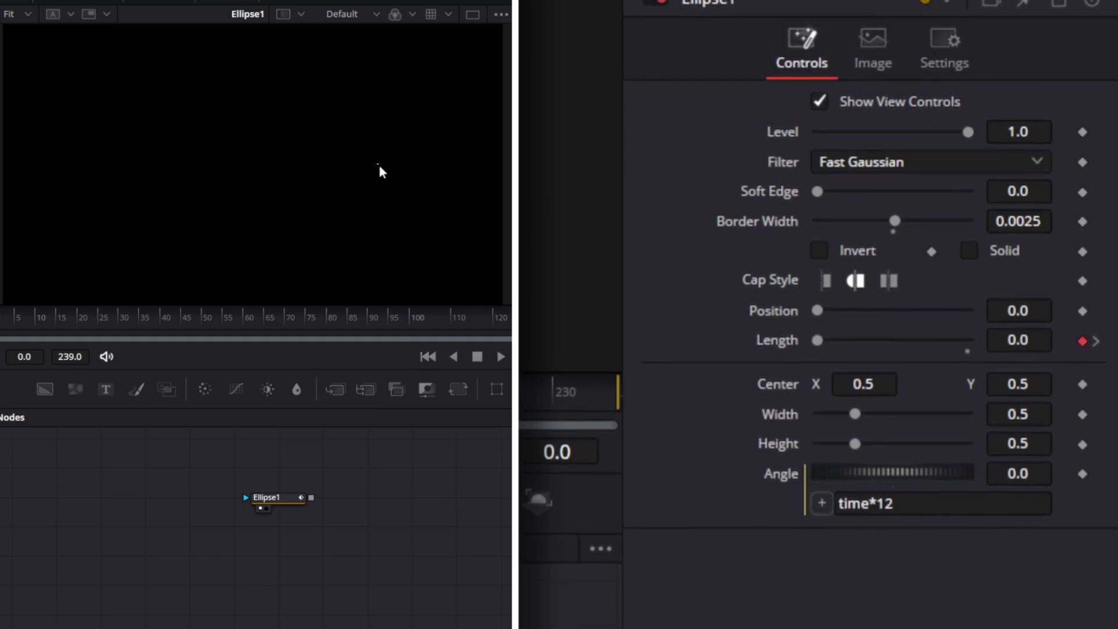
Keyframe Ellipse1's Level at 0 on frame 0 and 1.0 on frame 1.
left_click(282, 501)
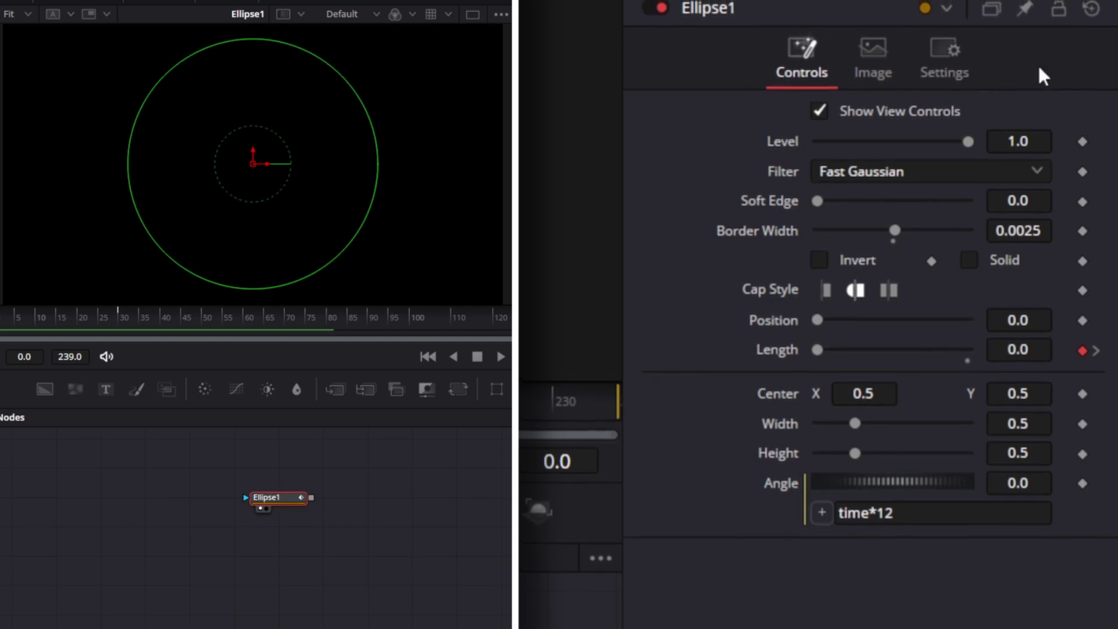
left_click(1082, 146)
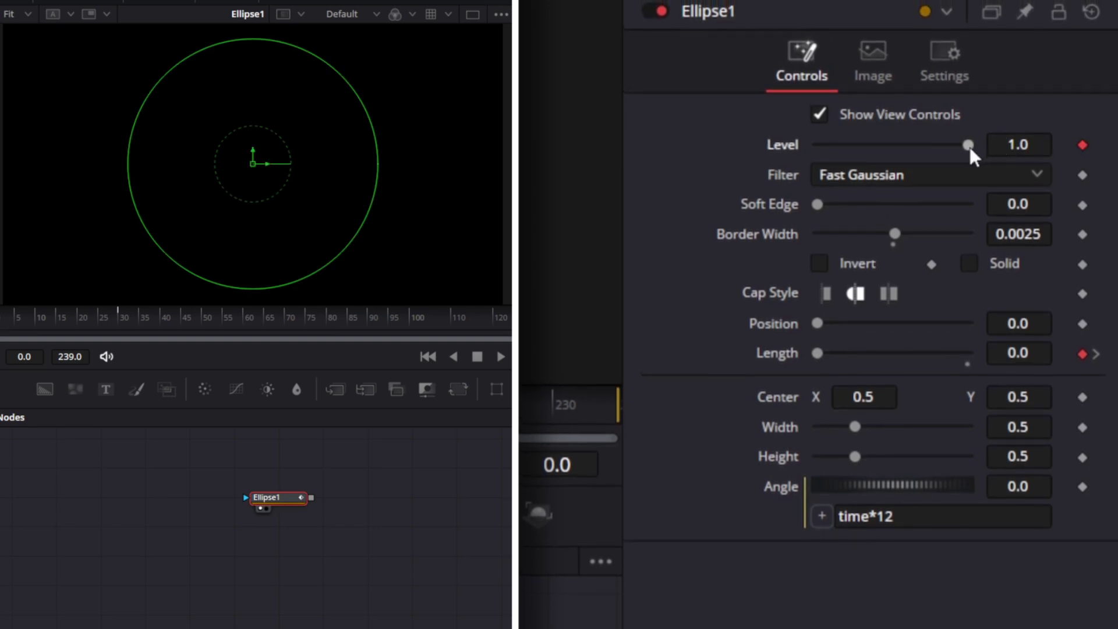
left_click_drag(969, 146, 814, 146)
key("Right")
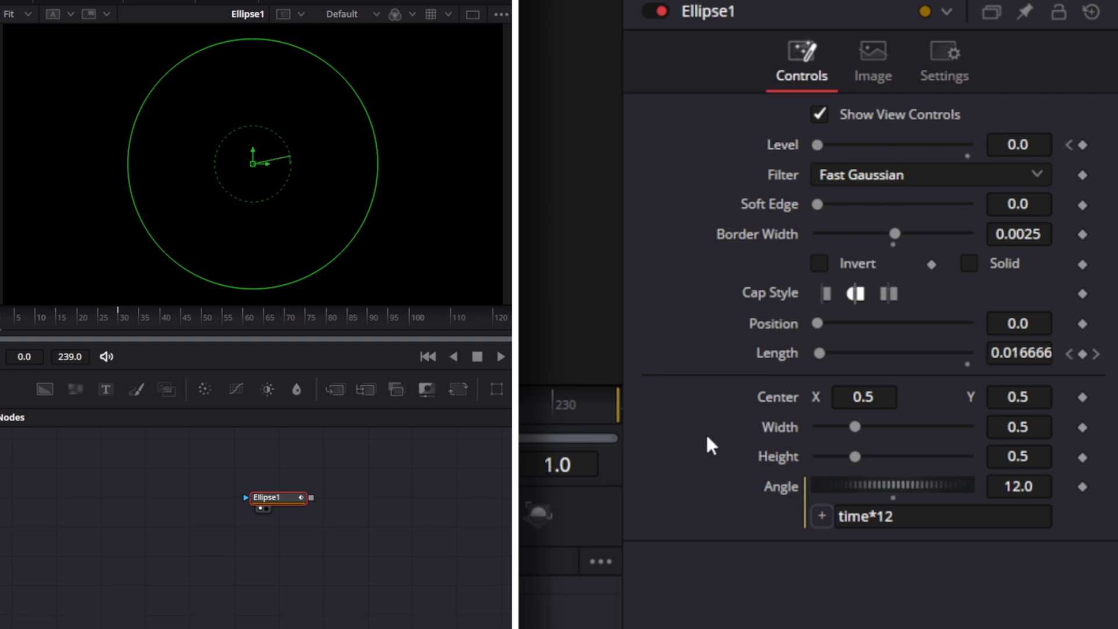
left_click_drag(818, 145, 1064, 140)
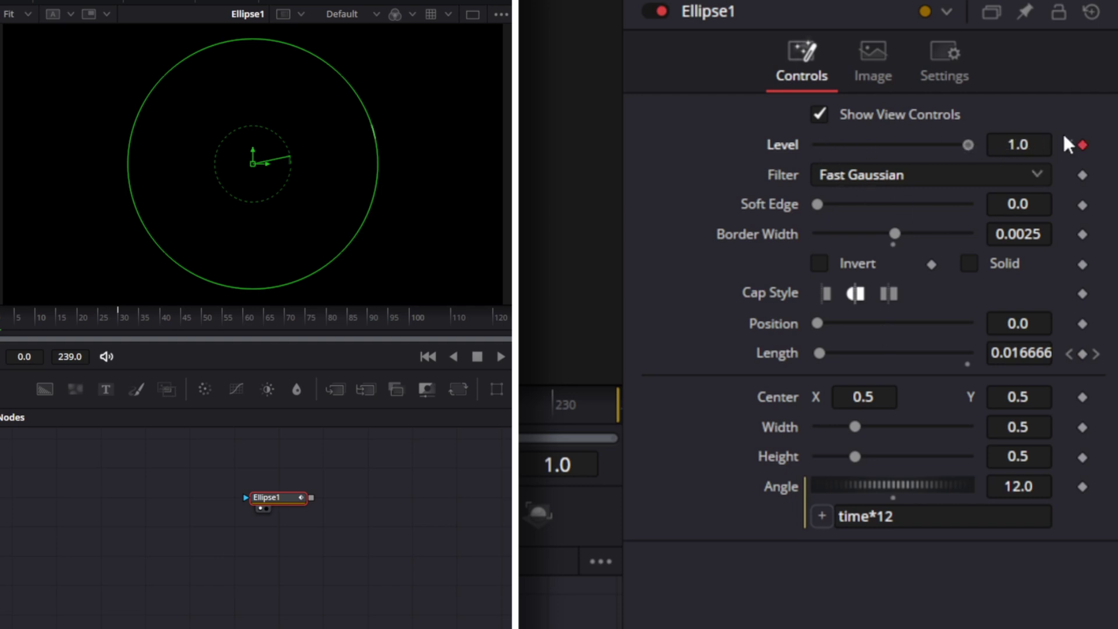
Scrub through the fading ring animation and move Ellipse1 up in the node graph.
left_click(389, 510)
left_click_drag(174, 316, 1, 321)
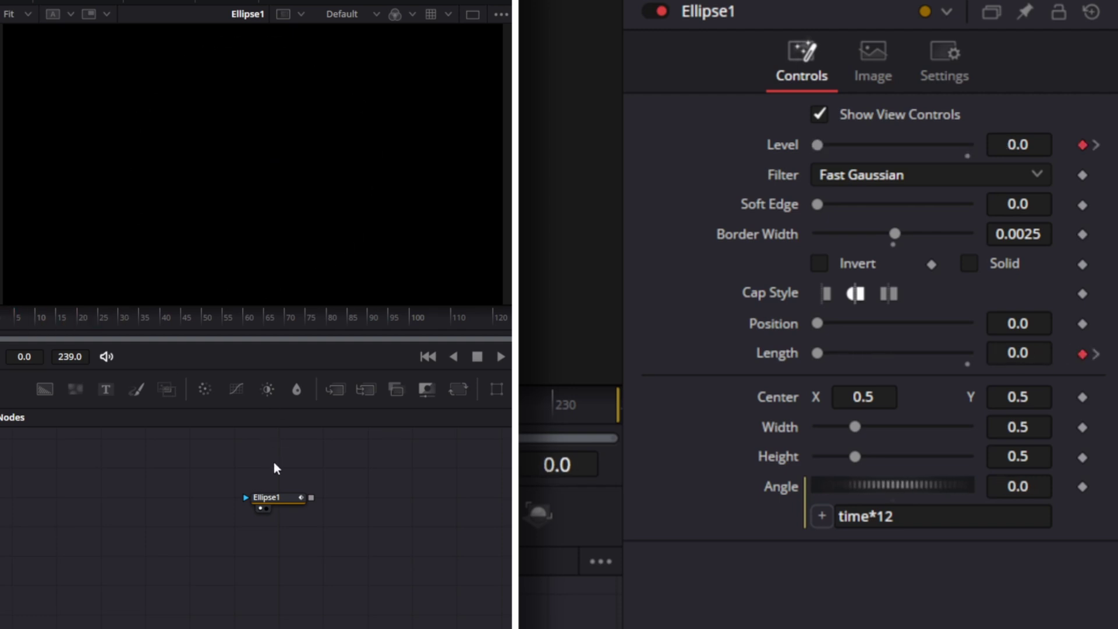
left_click_drag(285, 498, 290, 478)
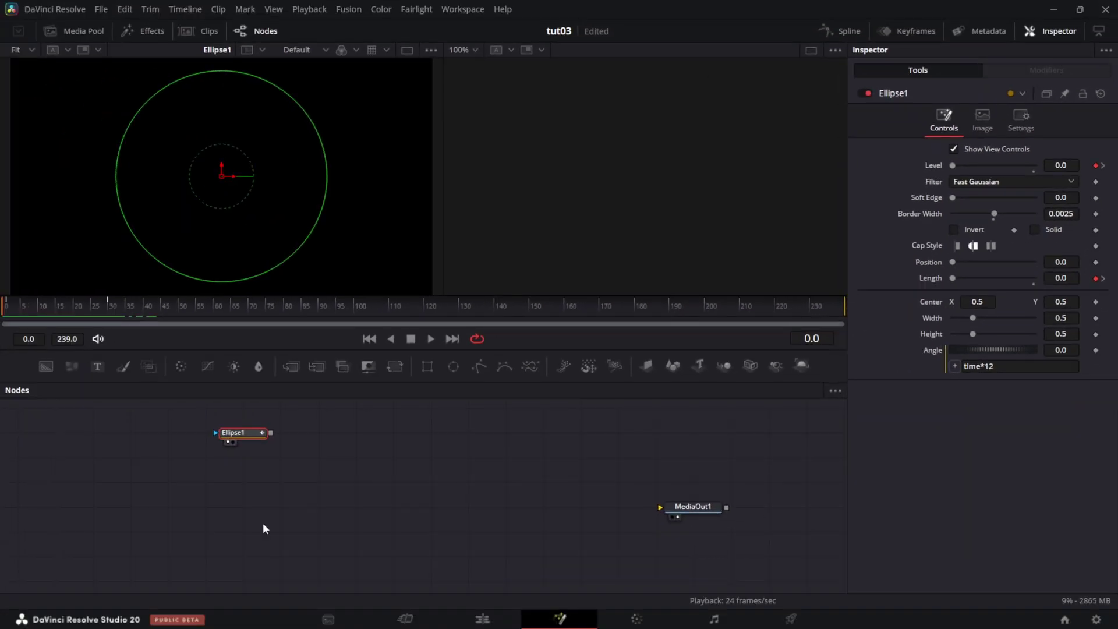
Add a Background node to the graph and set its colour to white.
left_click_drag(46, 365, 224, 510)
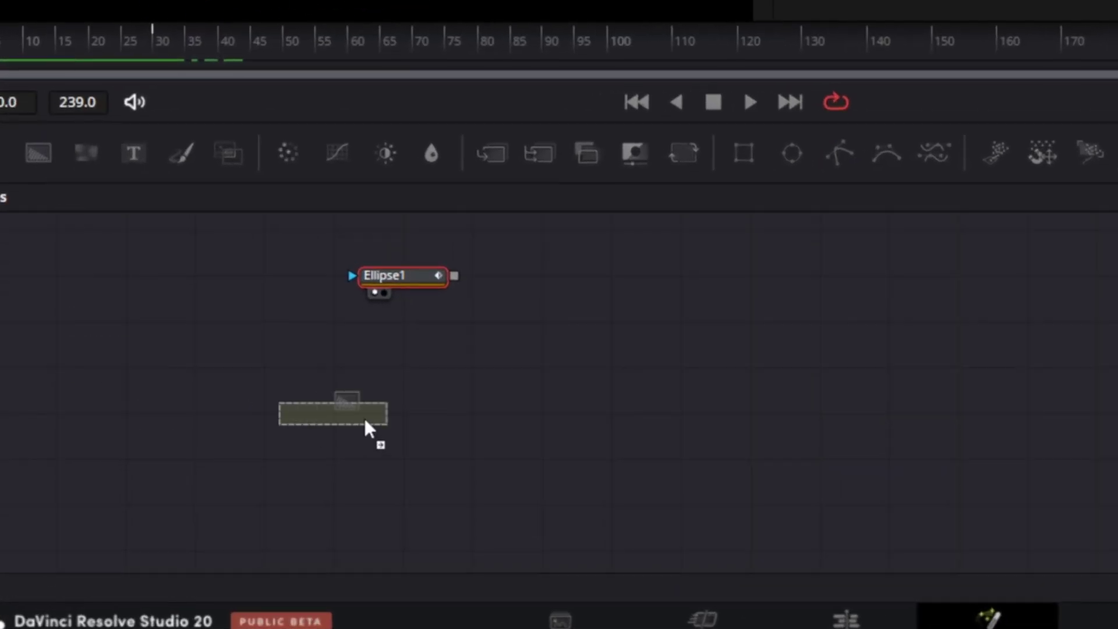
left_click_drag(370, 419, 383, 420)
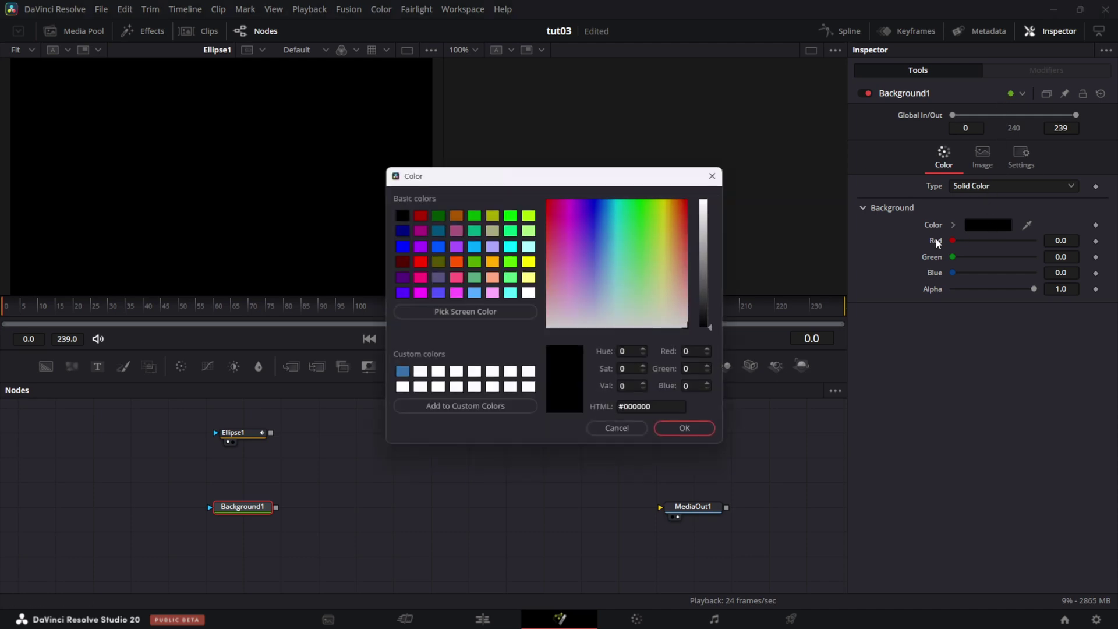
left_click(529, 371)
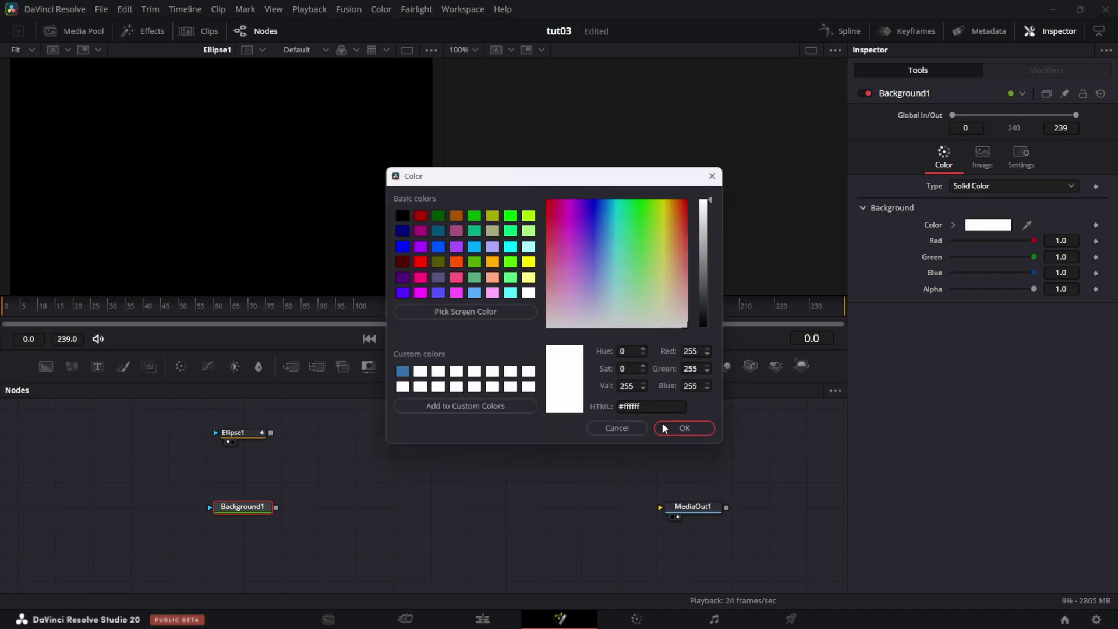
left_click(696, 427)
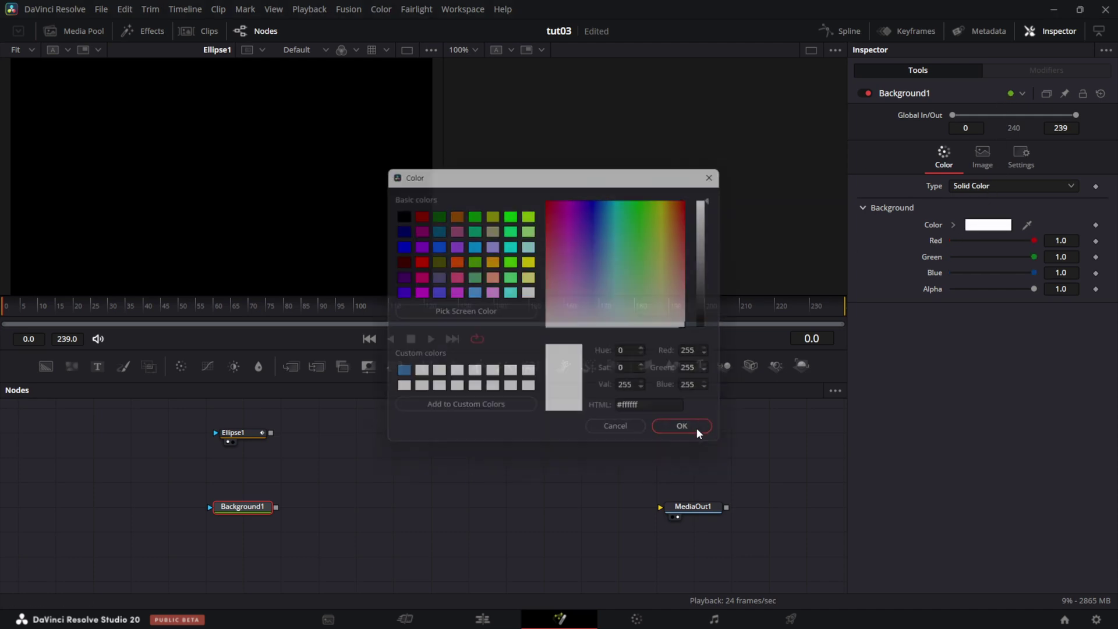
Size Background1 to width 100 and height 10 in its Image settings.
left_click(982, 155)
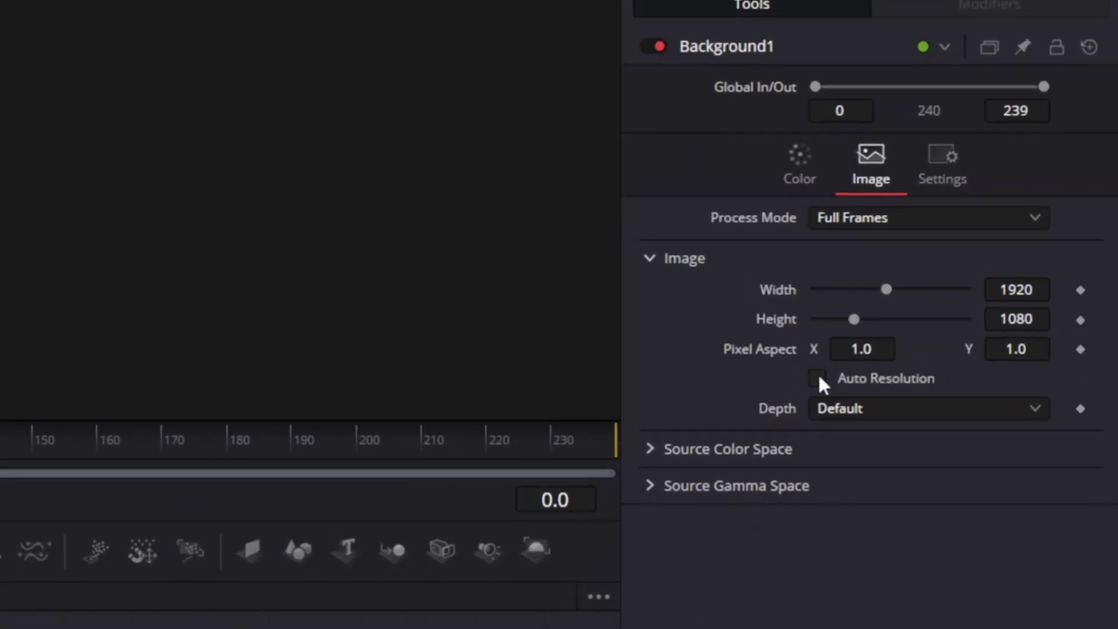
left_click(1034, 291)
type("100")
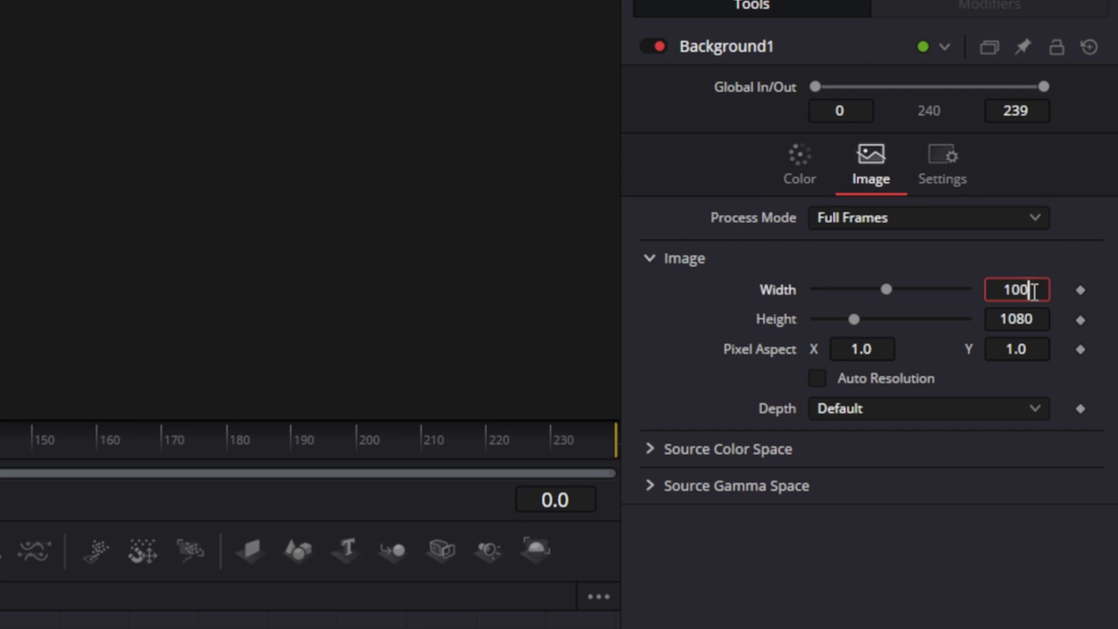
key("Tab")
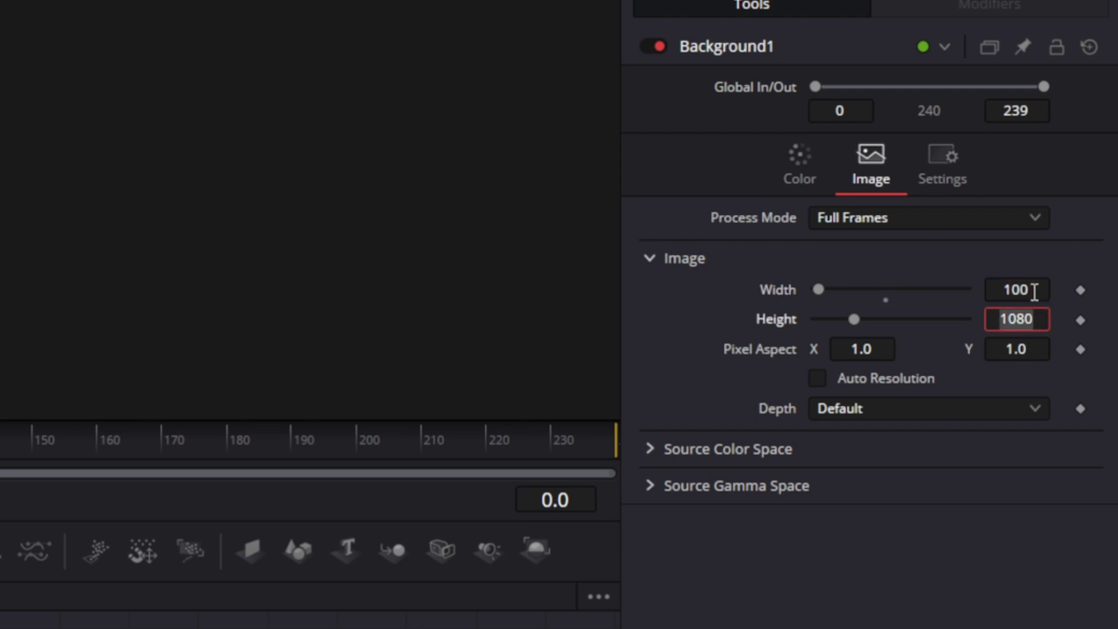
type("10")
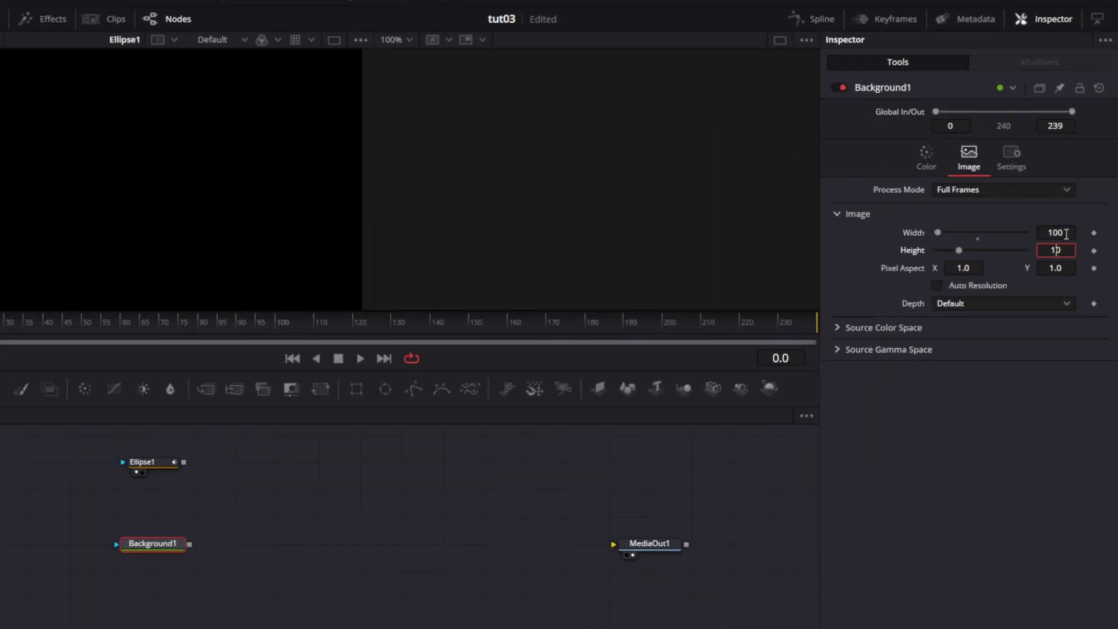
key("Tab")
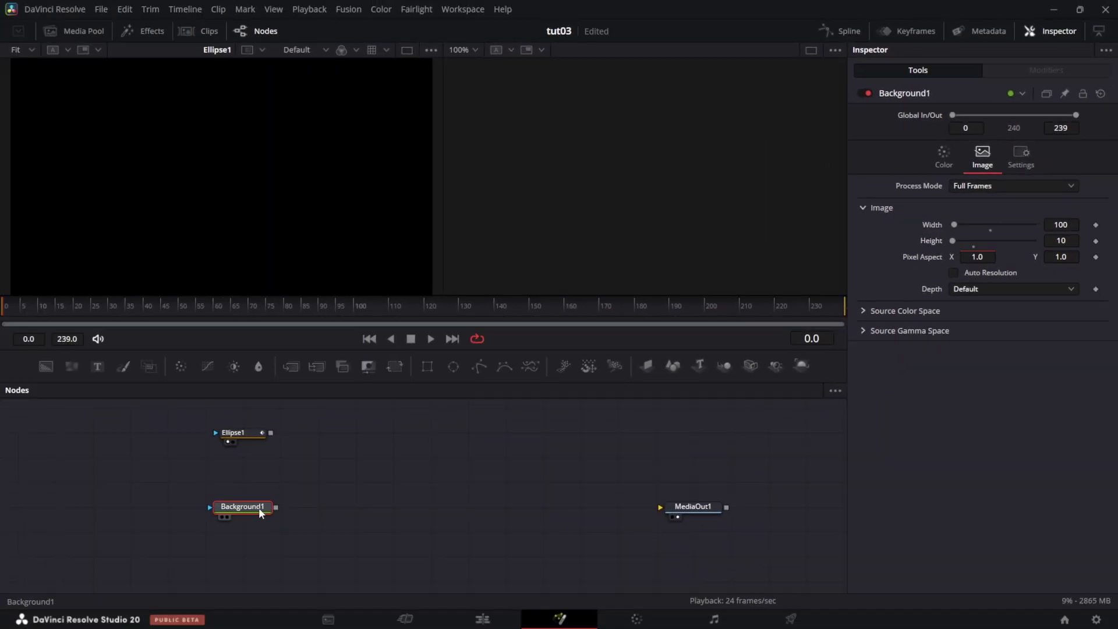
Show Background1 in the second viewer and add a pEmitter node.
left_click_drag(291, 481, 254, 506)
key("2")
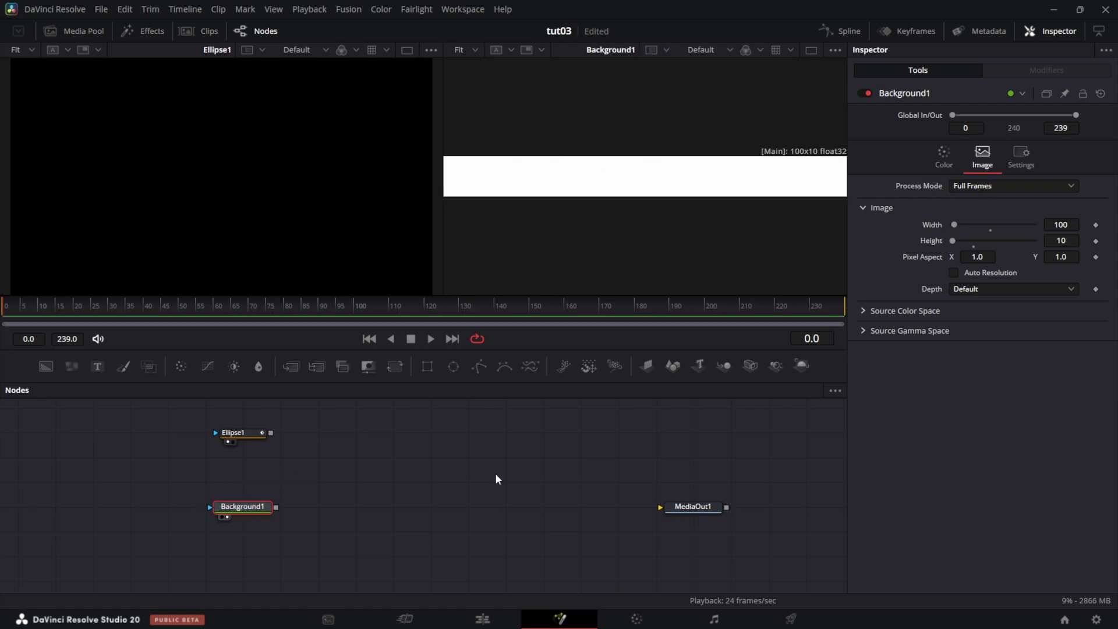
left_click(312, 469)
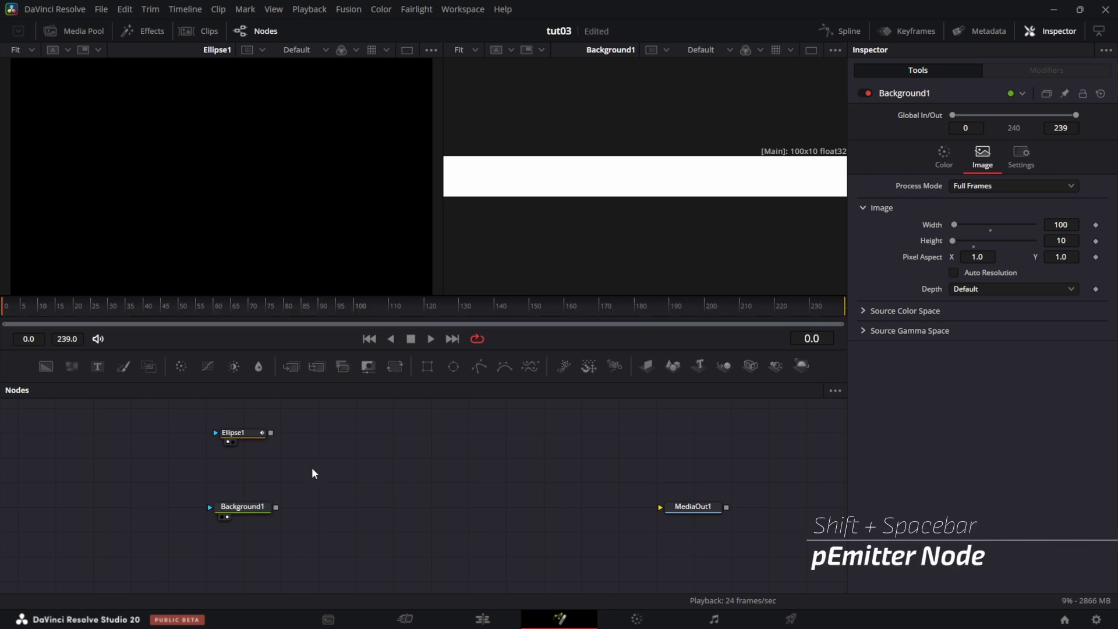
key("shift+space")
type("pem")
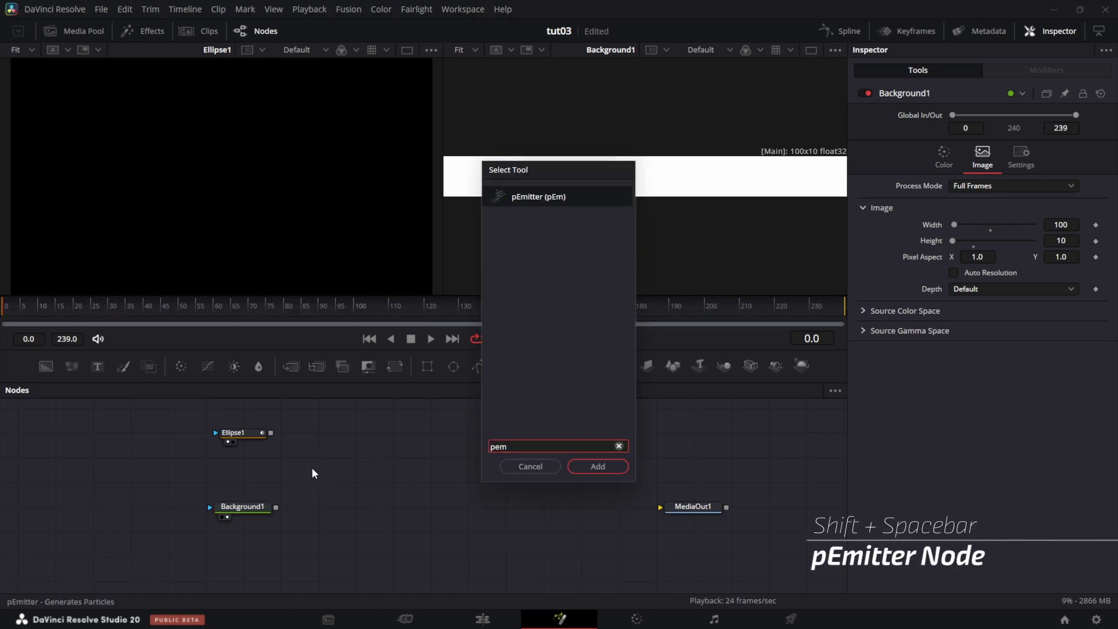
key("Return")
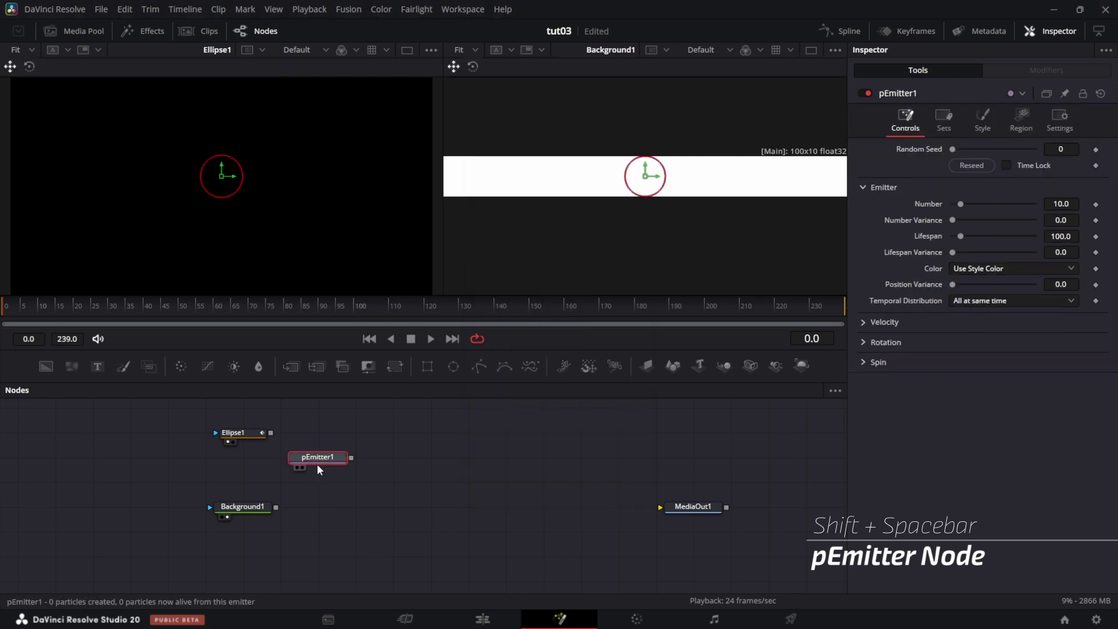
Chain pVortex, pTangentForce and pRender nodes after pEmitter1.
key("shift+space")
type("pv")
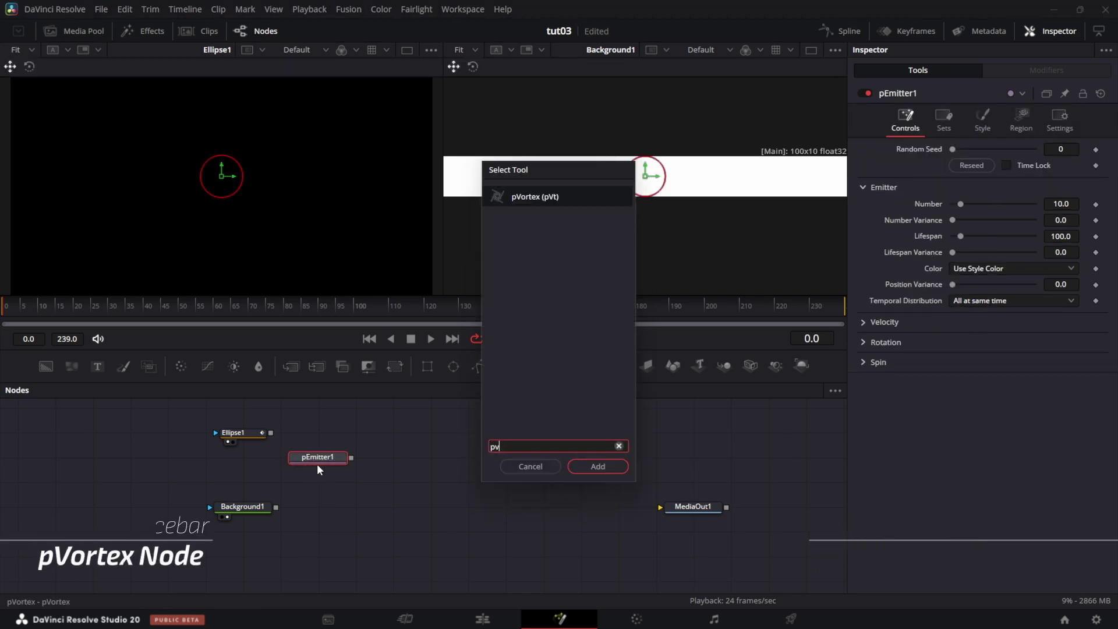
type("o")
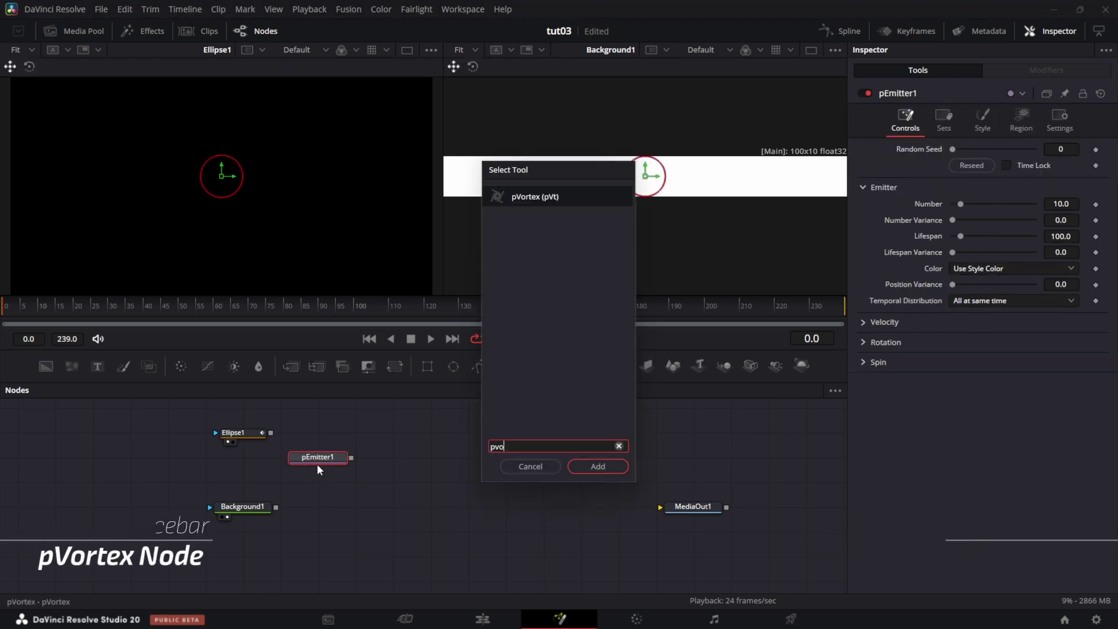
left_click(596, 468)
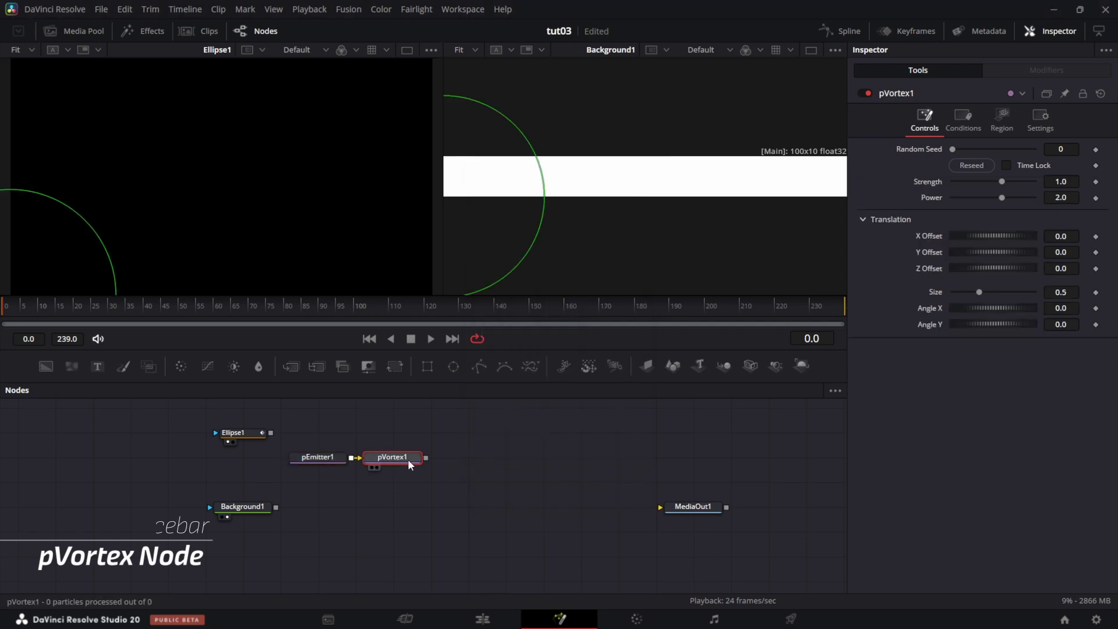
key("shift+space")
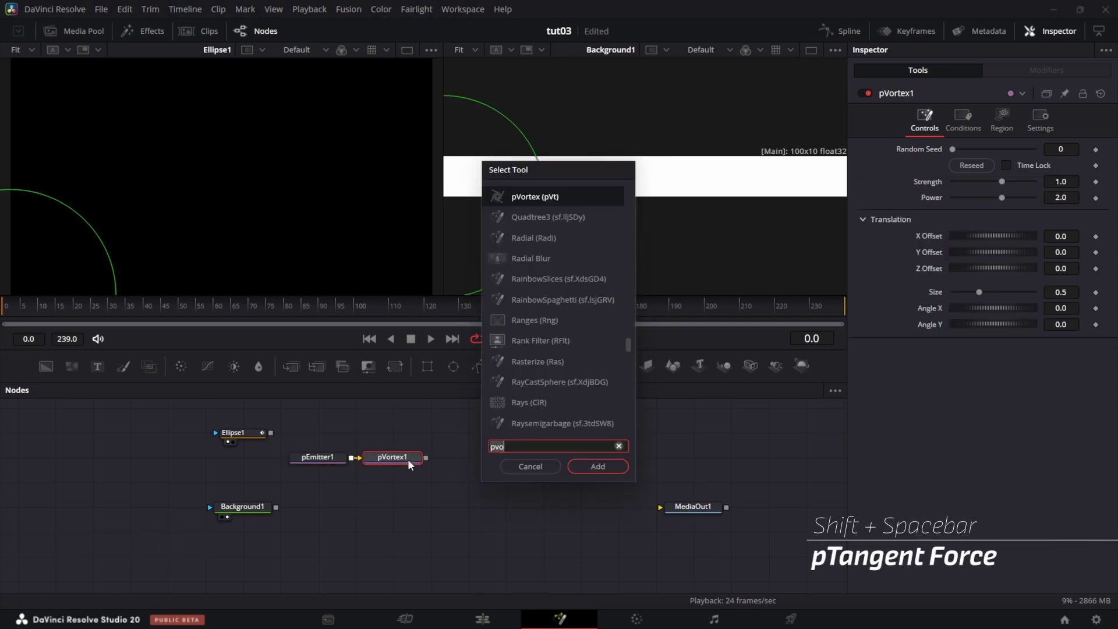
type("ptan")
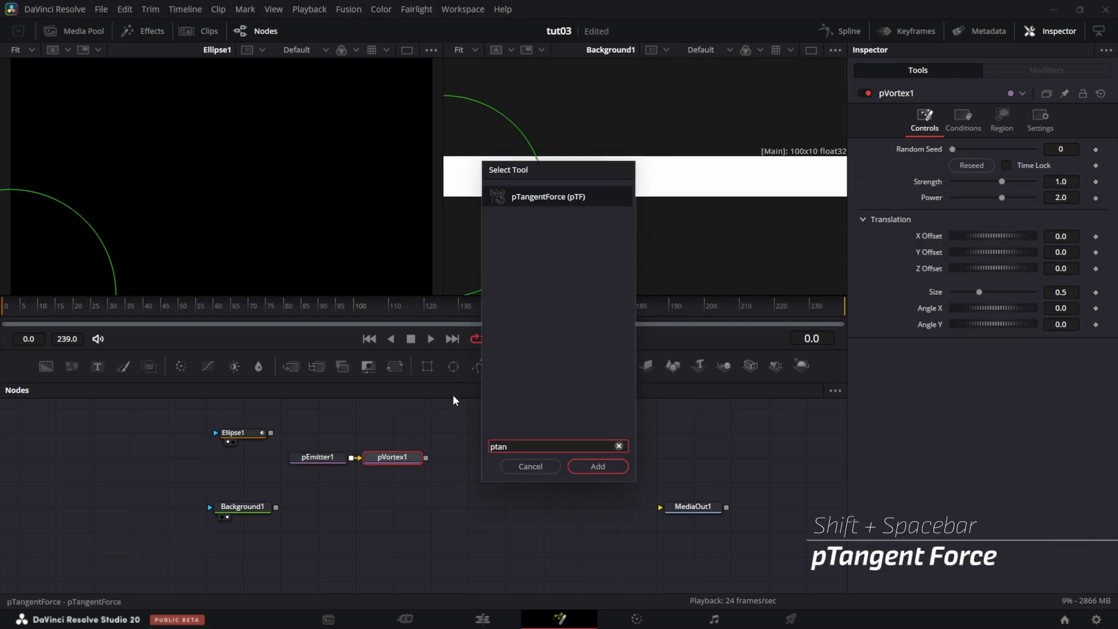
left_click(594, 470)
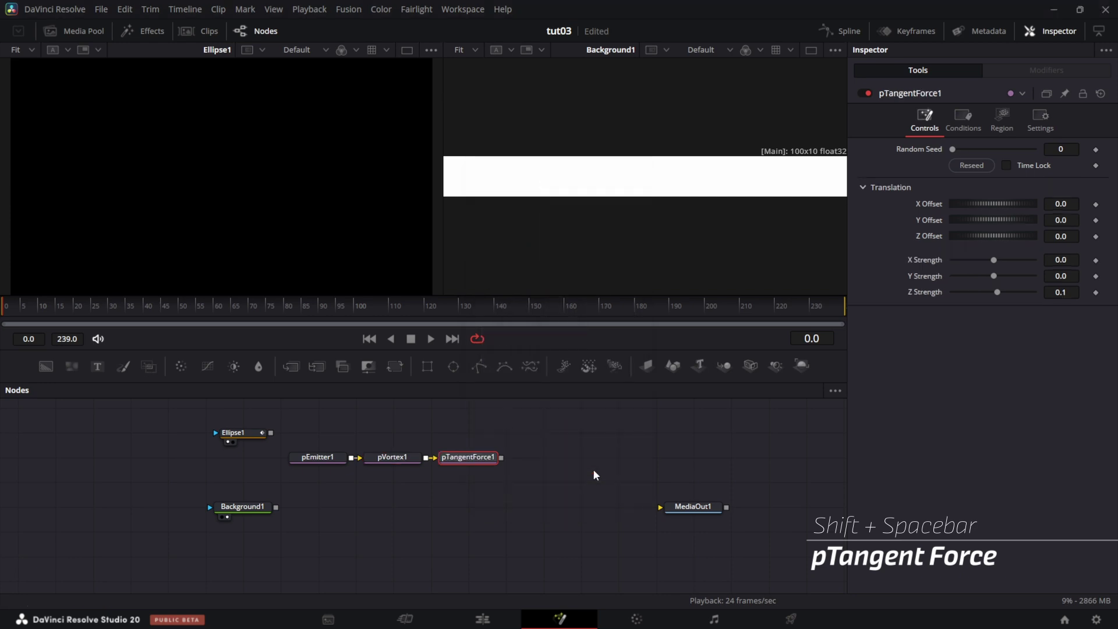
key("shift+space")
type("pren")
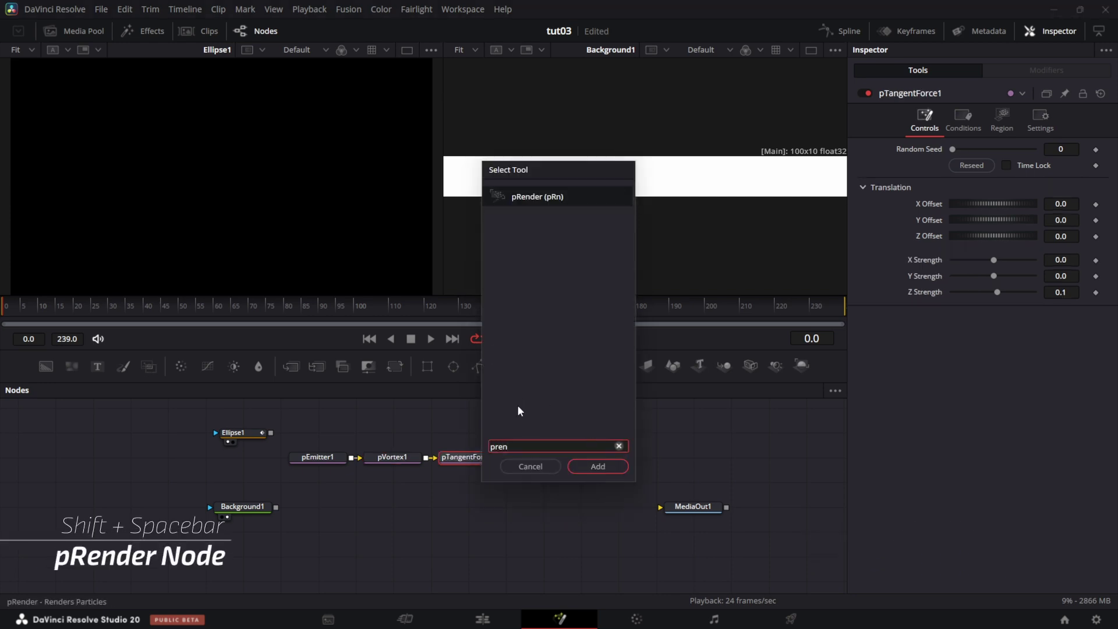
left_click(589, 464)
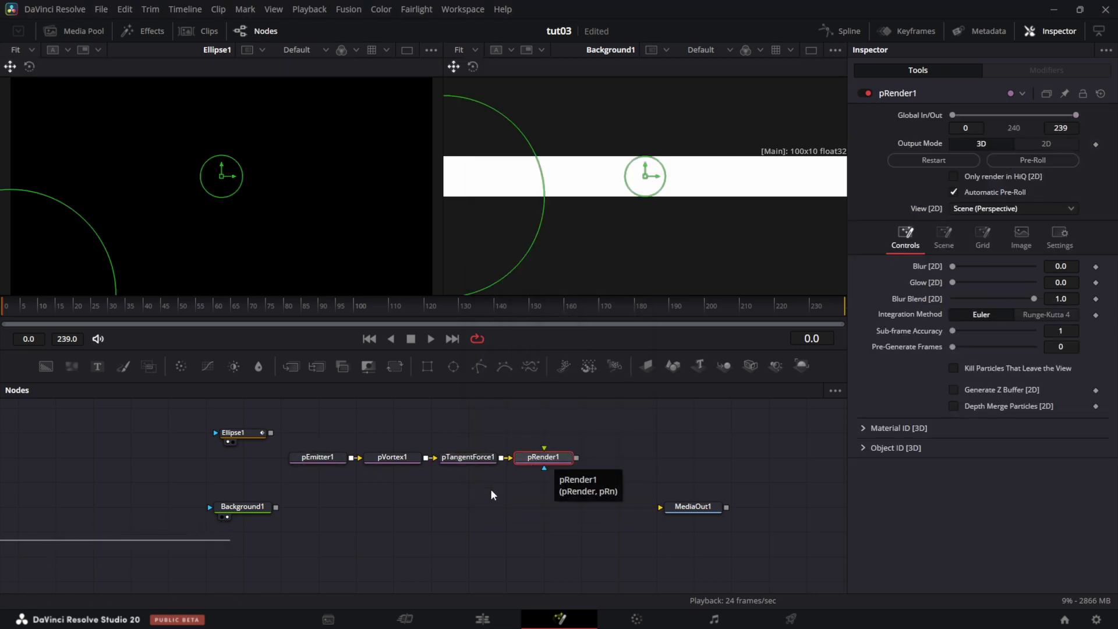
Set pEmitter1's region to Bitmap and connect Ellipse1 as its region bitmap.
left_click(318, 460)
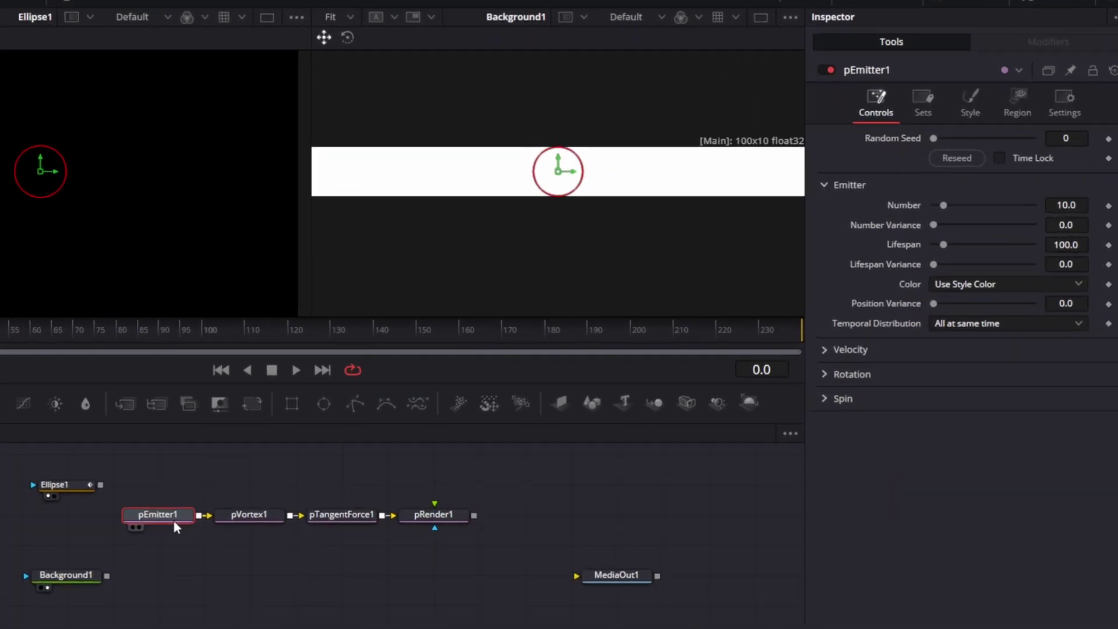
left_click(1021, 111)
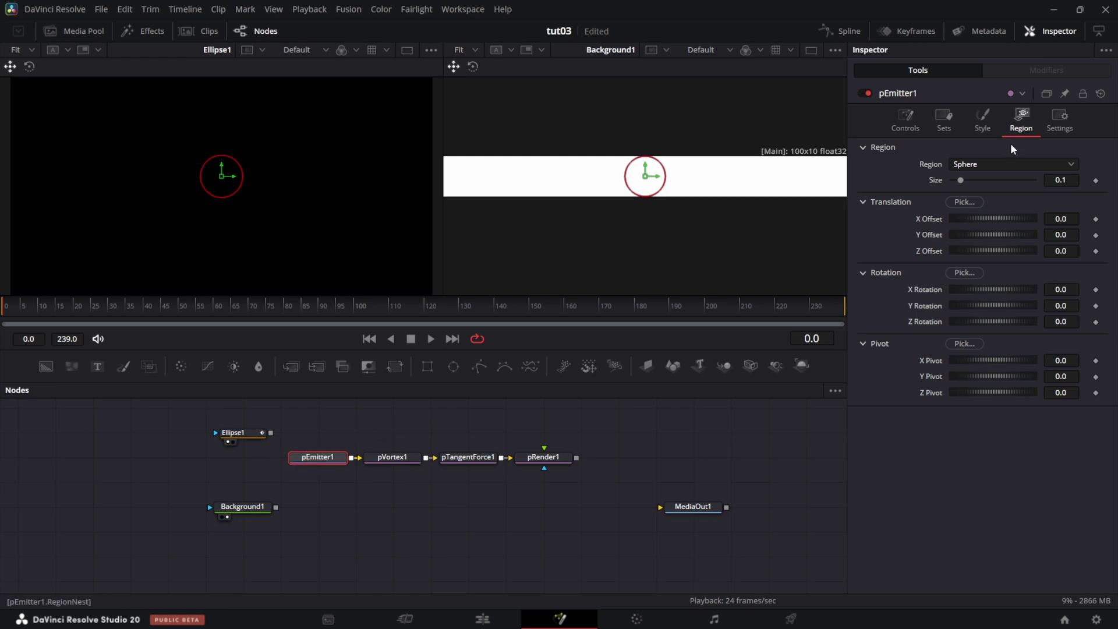
left_click(1009, 169)
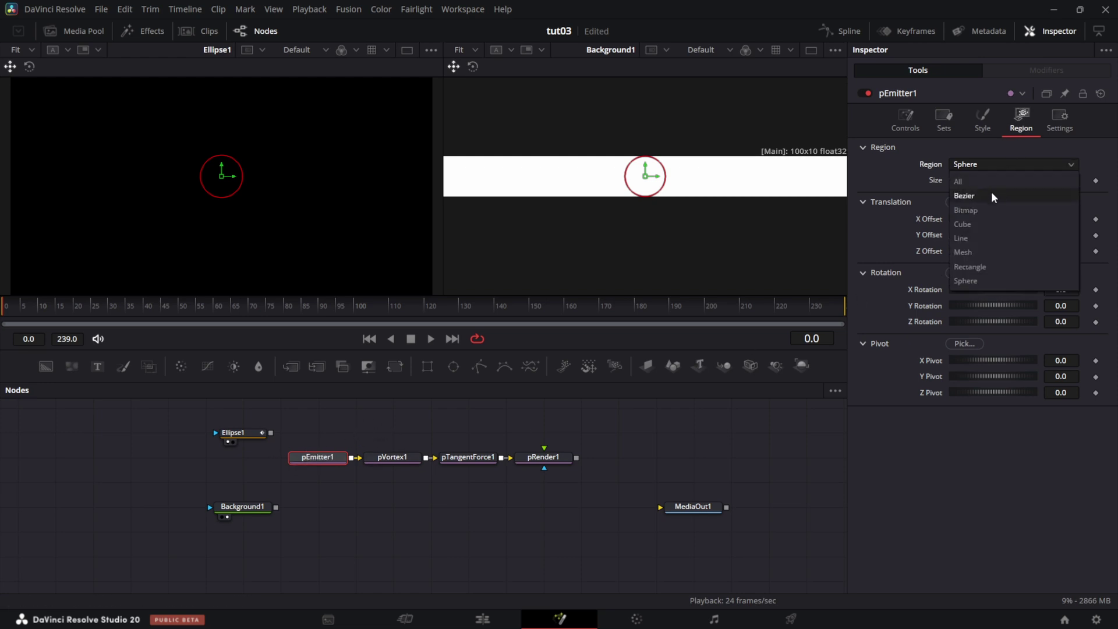
left_click(980, 211)
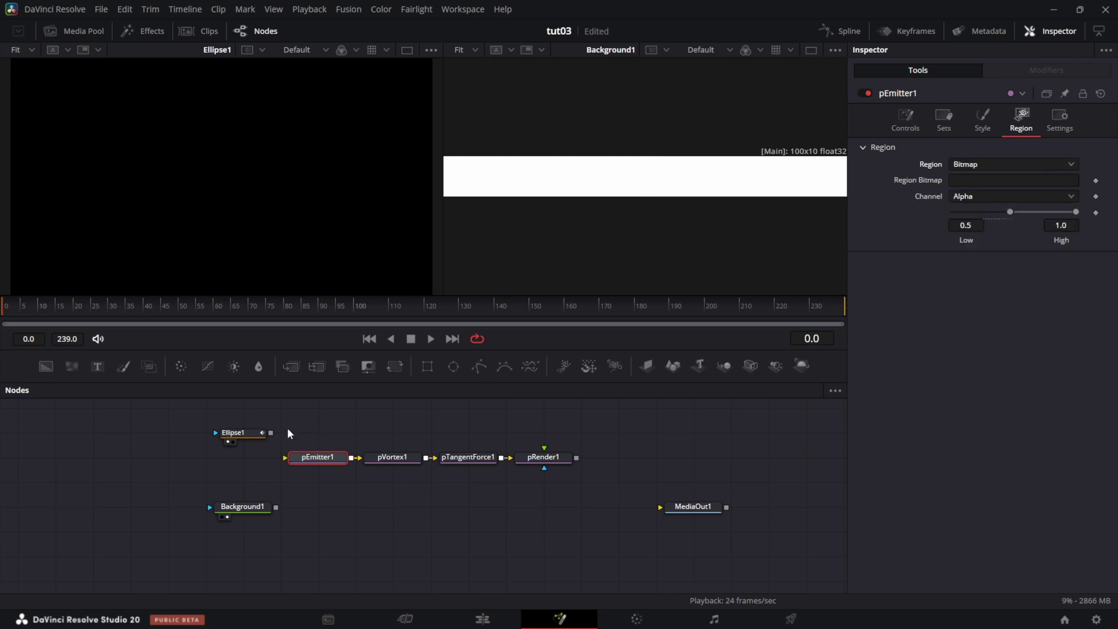
left_click_drag(271, 432, 326, 417)
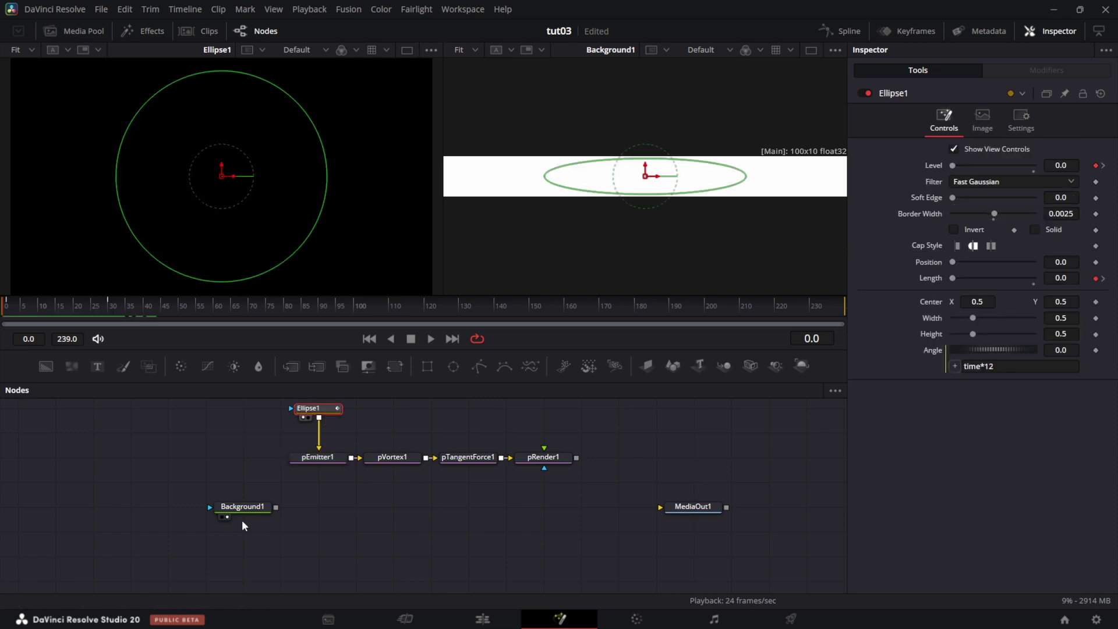
left_click(324, 462)
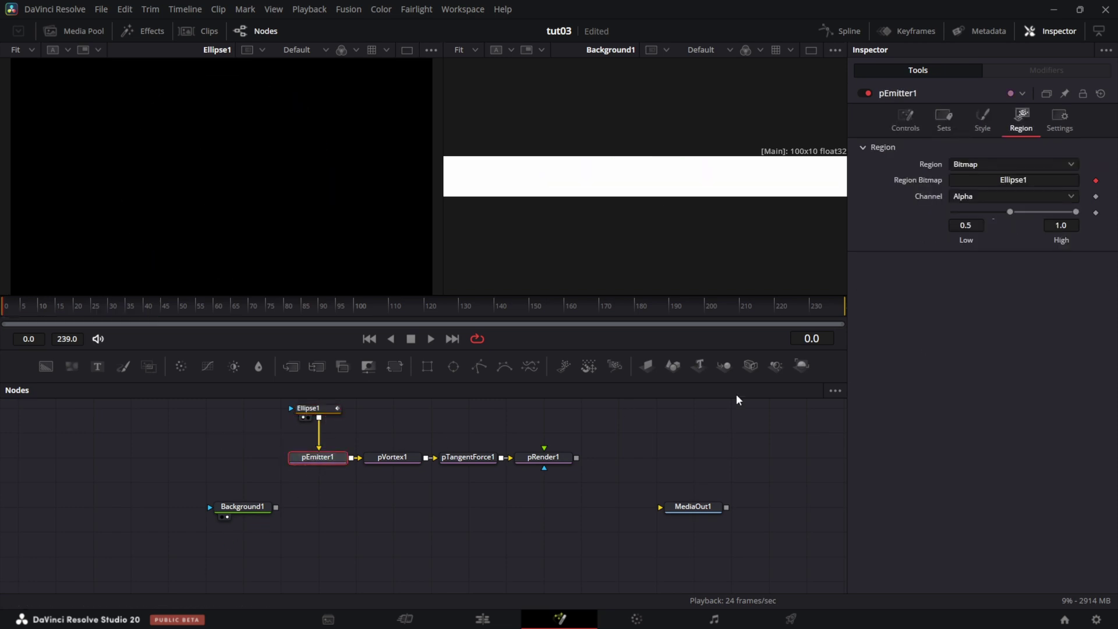
Switch the particle style to Bitmap with Background1 as Style Bitmap, placed below pEmitter1.
left_click(983, 117)
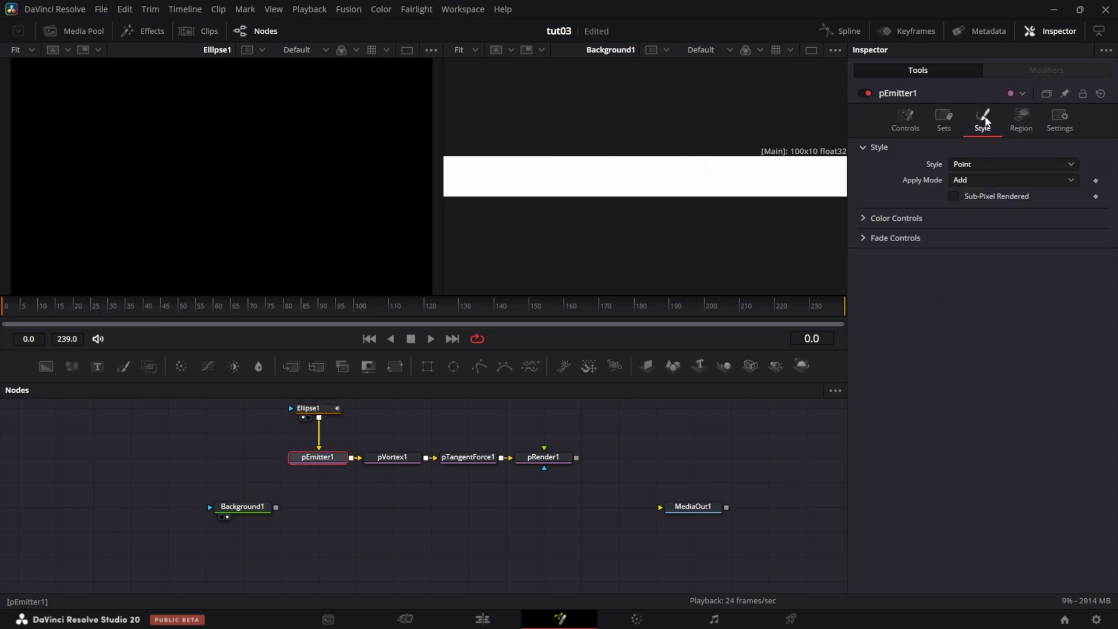
left_click(977, 164)
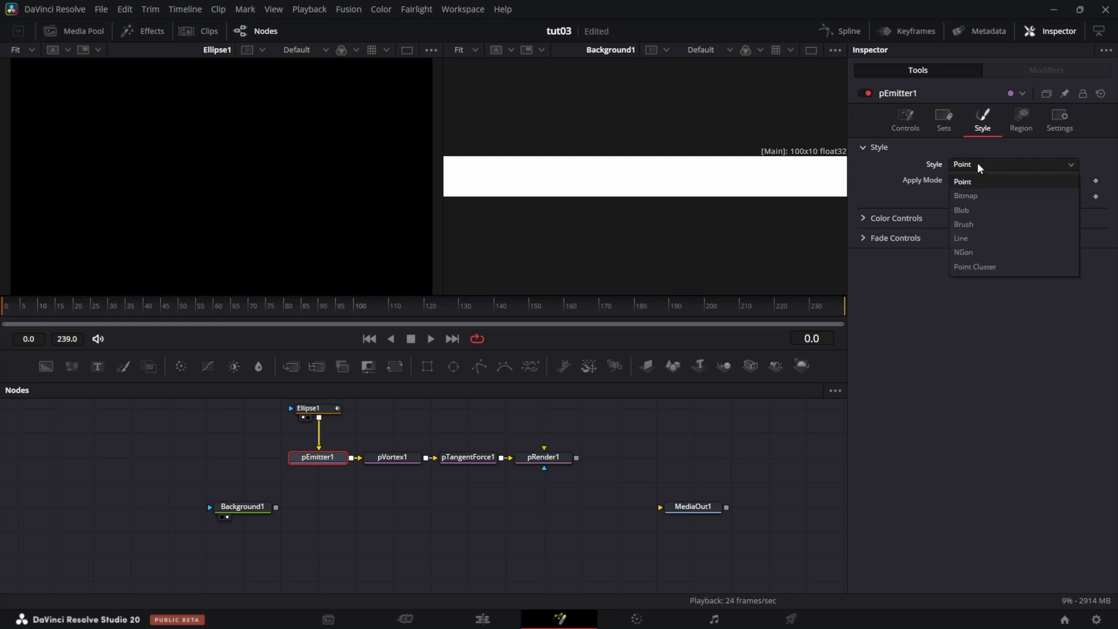
left_click(977, 197)
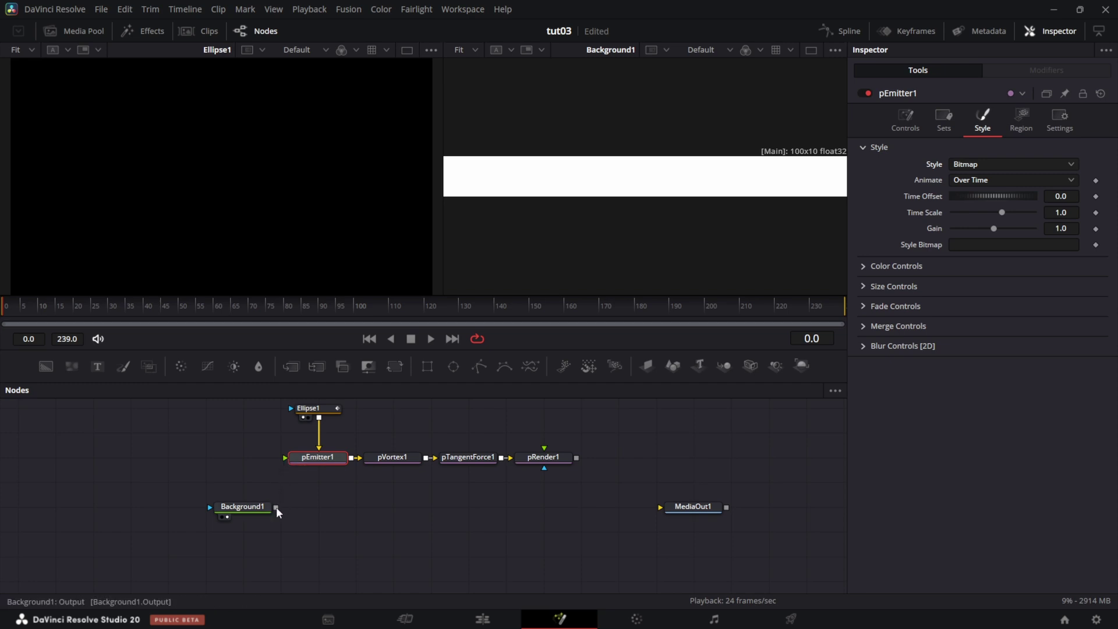
left_click_drag(276, 507, 284, 458)
left_click_drag(253, 512, 333, 507)
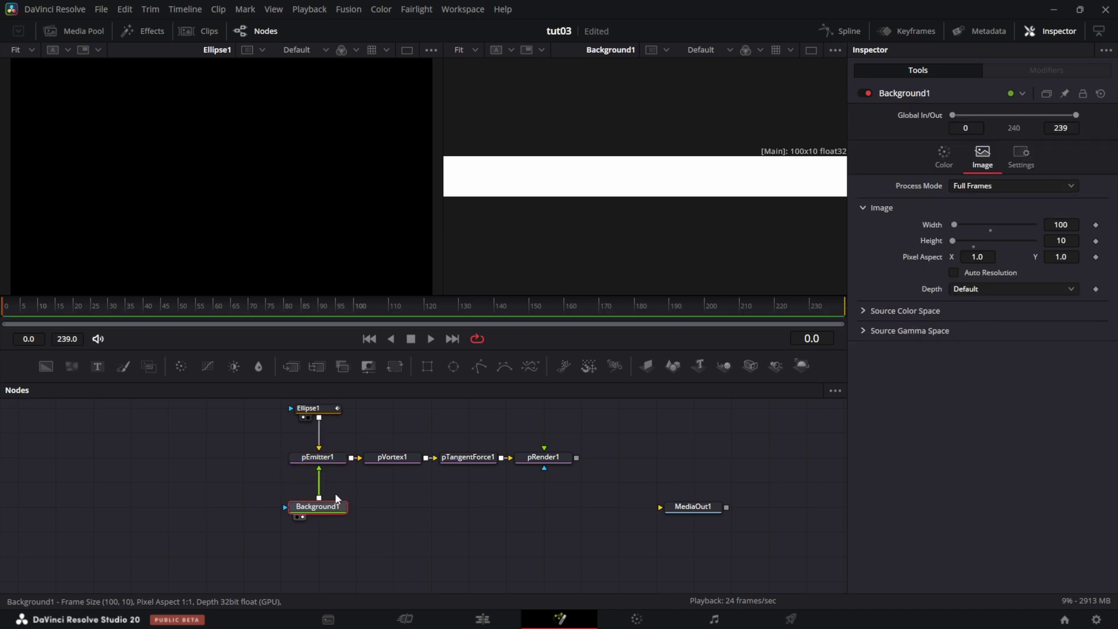
Set pEmitter1 to 200 particles, lifespan 50, randomly distributed over time.
left_click(328, 463)
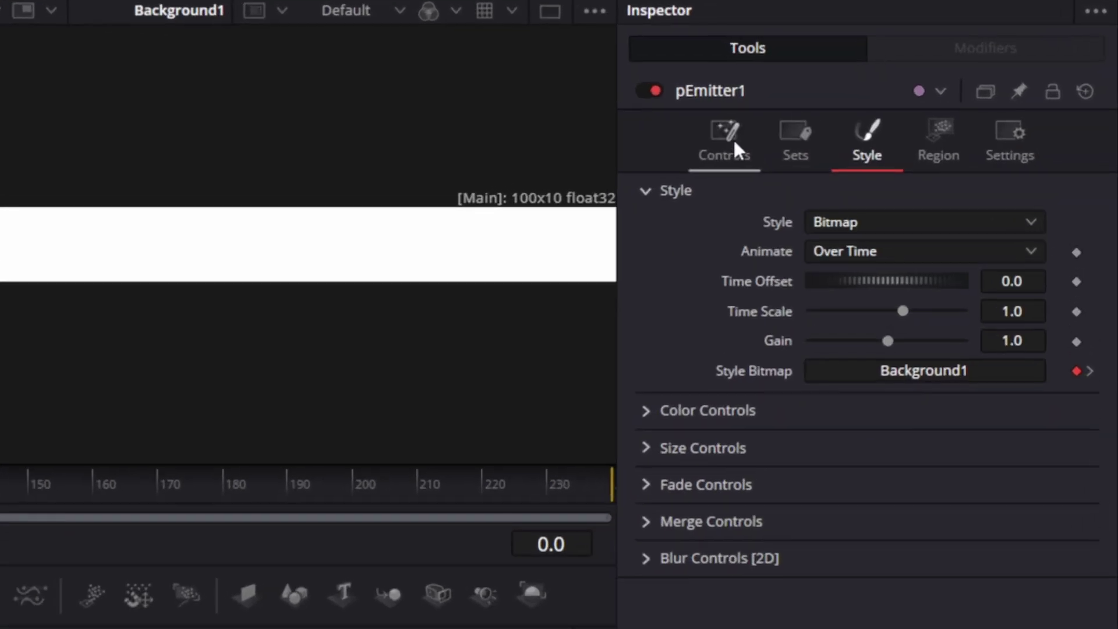
left_click(733, 139)
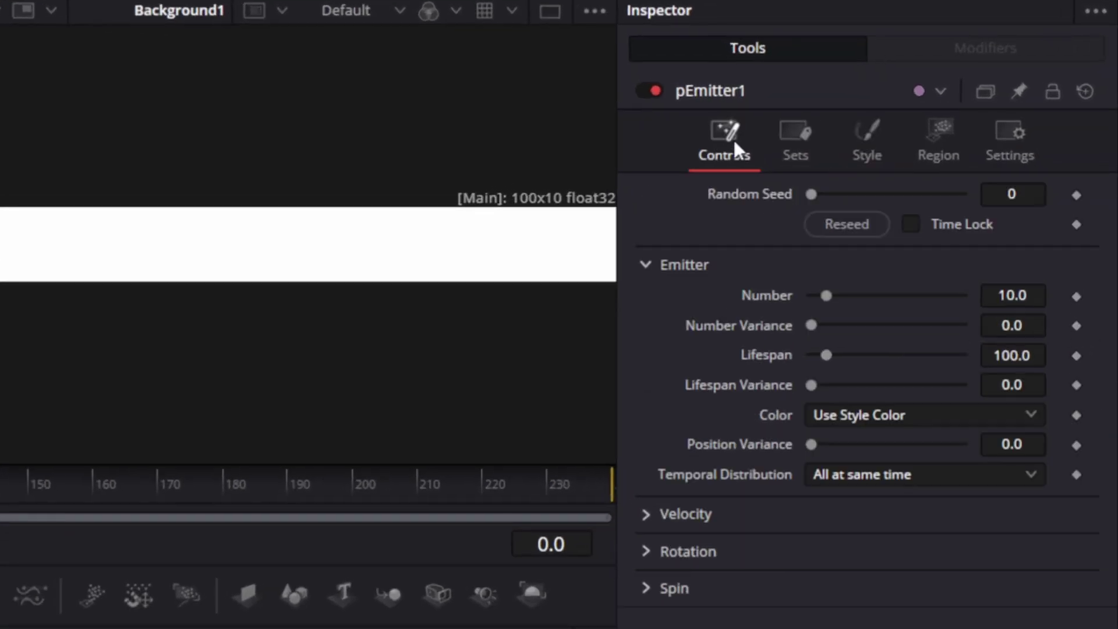
left_click(1029, 294)
type("200")
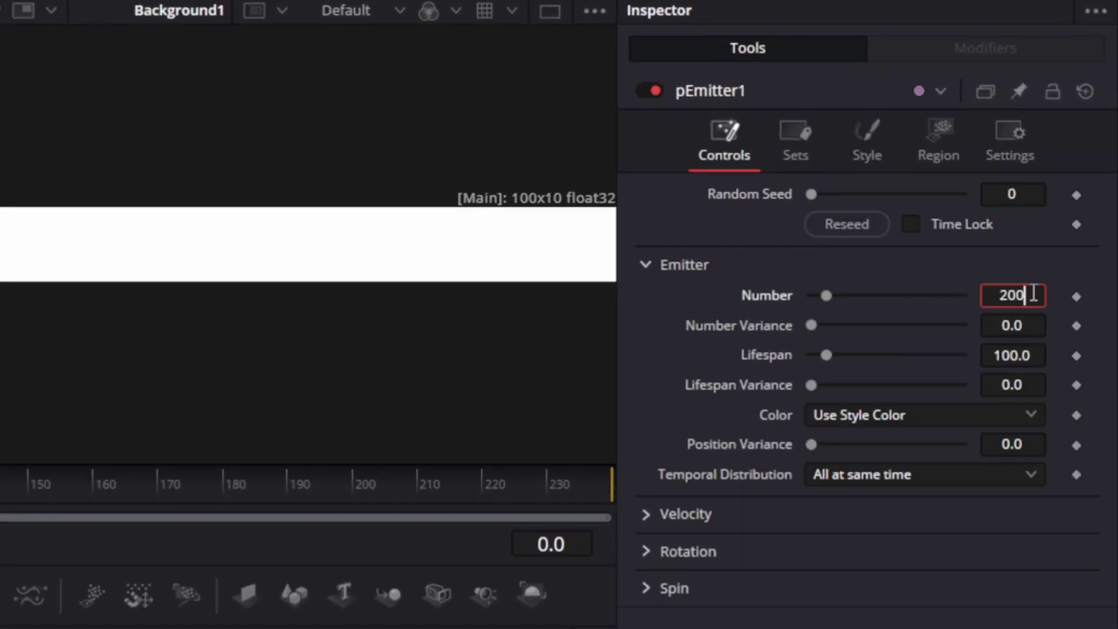
left_click(1037, 367)
type("50")
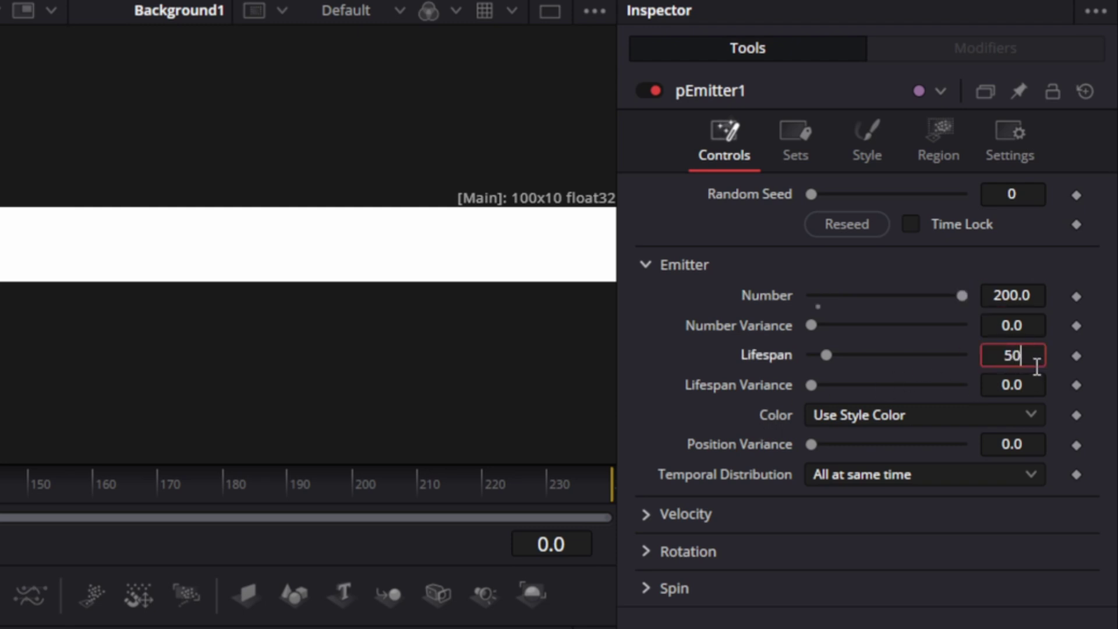
left_click(847, 476)
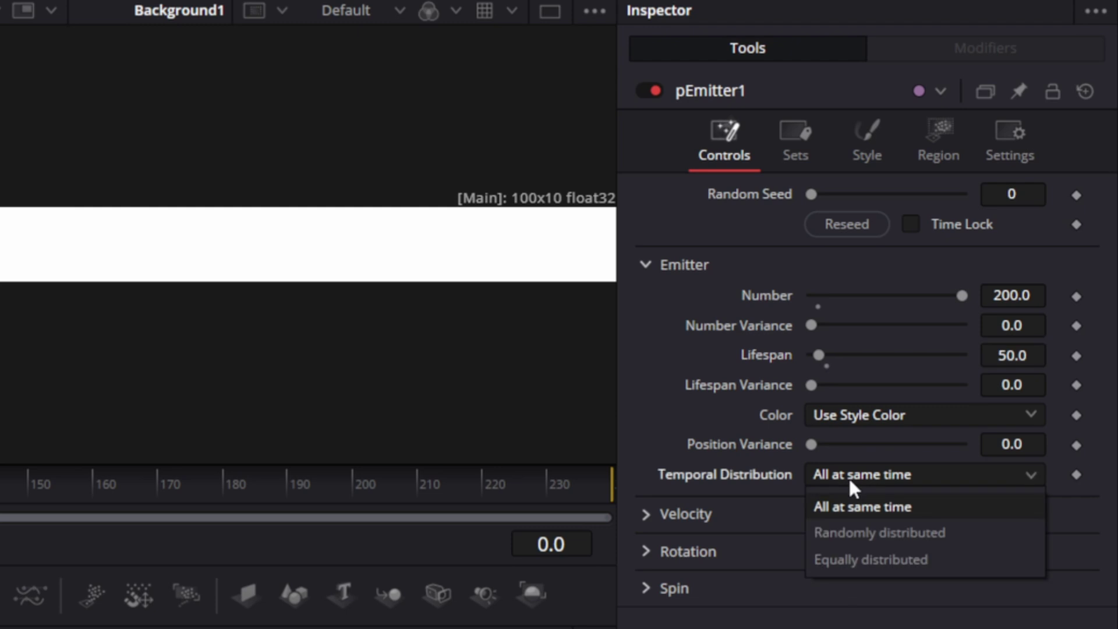
left_click(891, 533)
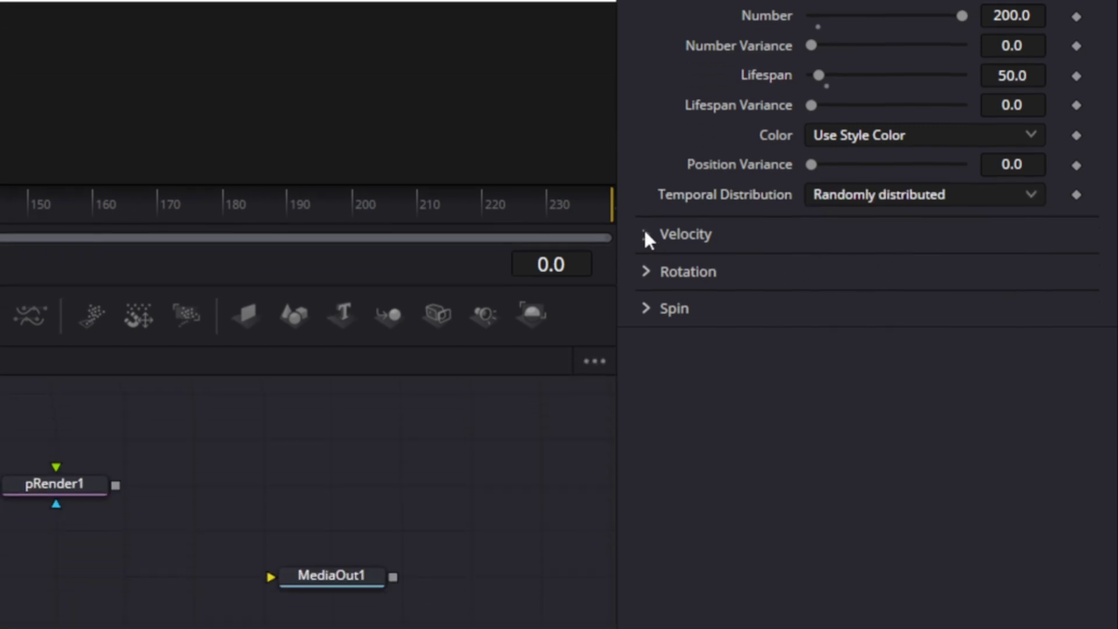
Set Velocity 0.01, Angle Z 90 and Angle Z Variance 90.
left_click(645, 501)
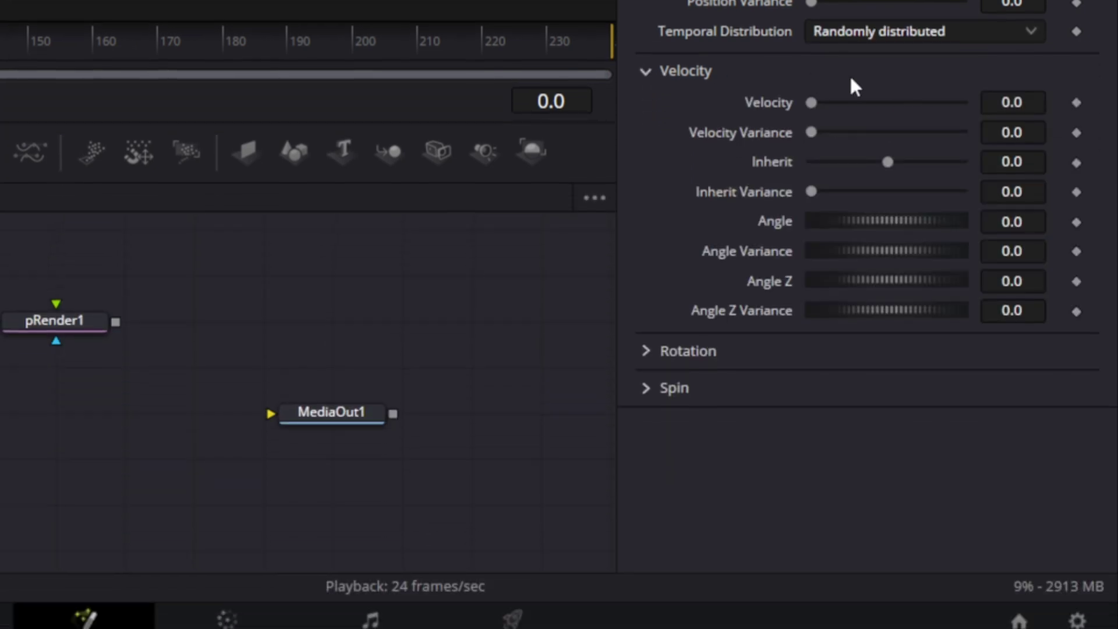
left_click(1030, 101)
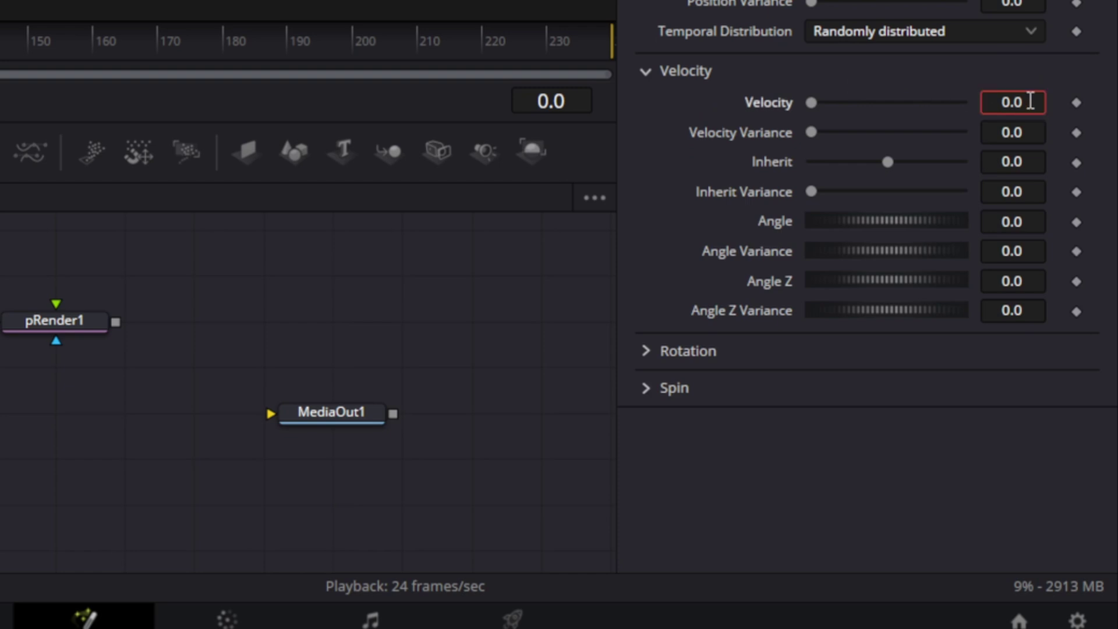
type("1")
key("Tab")
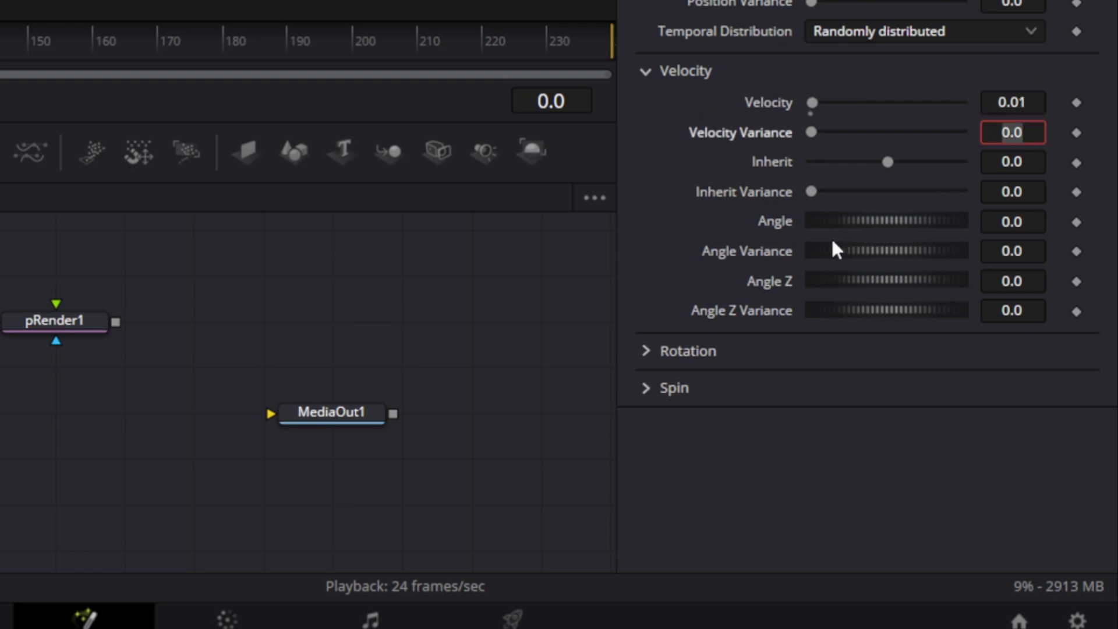
left_click(1024, 282)
double_click(1023, 283)
type("90")
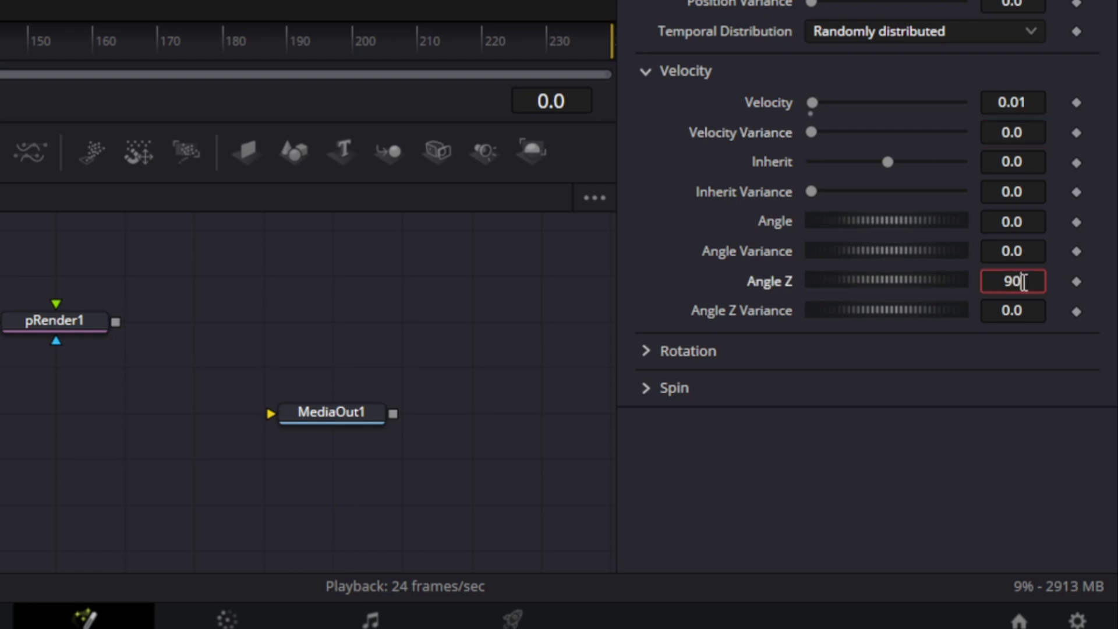
double_click(1026, 311)
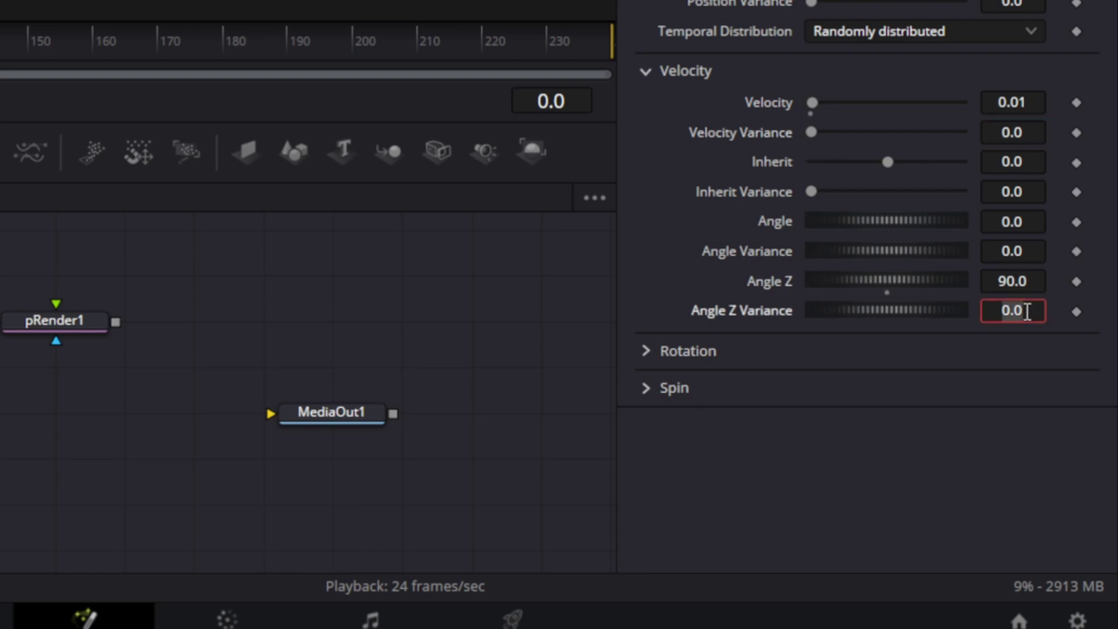
type("90")
key("Return")
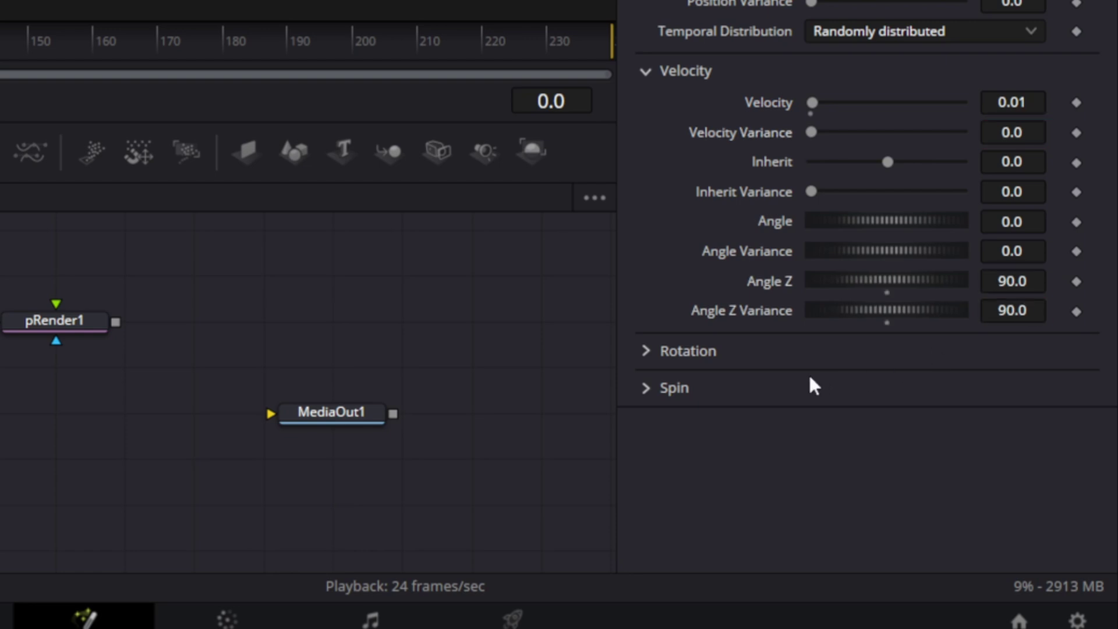
Set Rotation Mode to Relative to Motion with Z Variance 25.
left_click(646, 351)
scroll(799, 332, "down", 1)
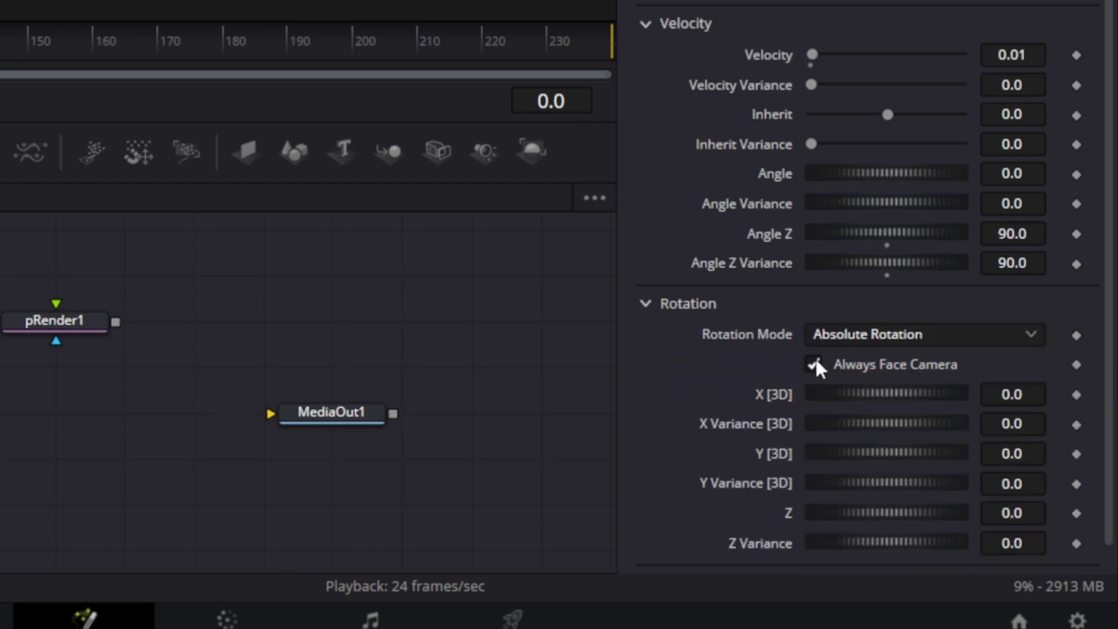
left_click(932, 335)
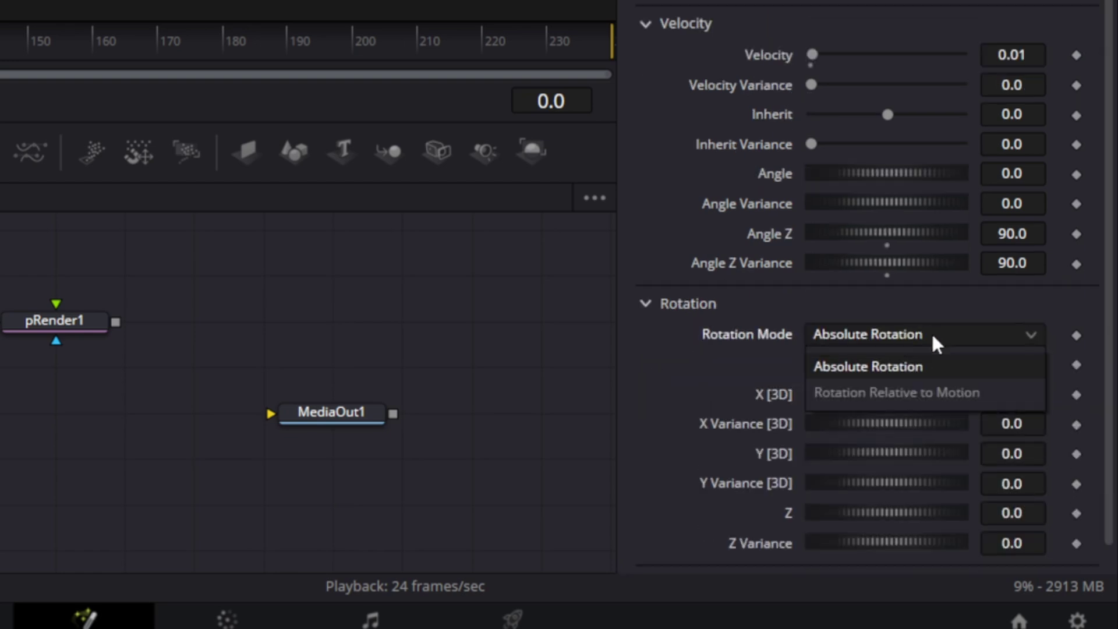
left_click(904, 395)
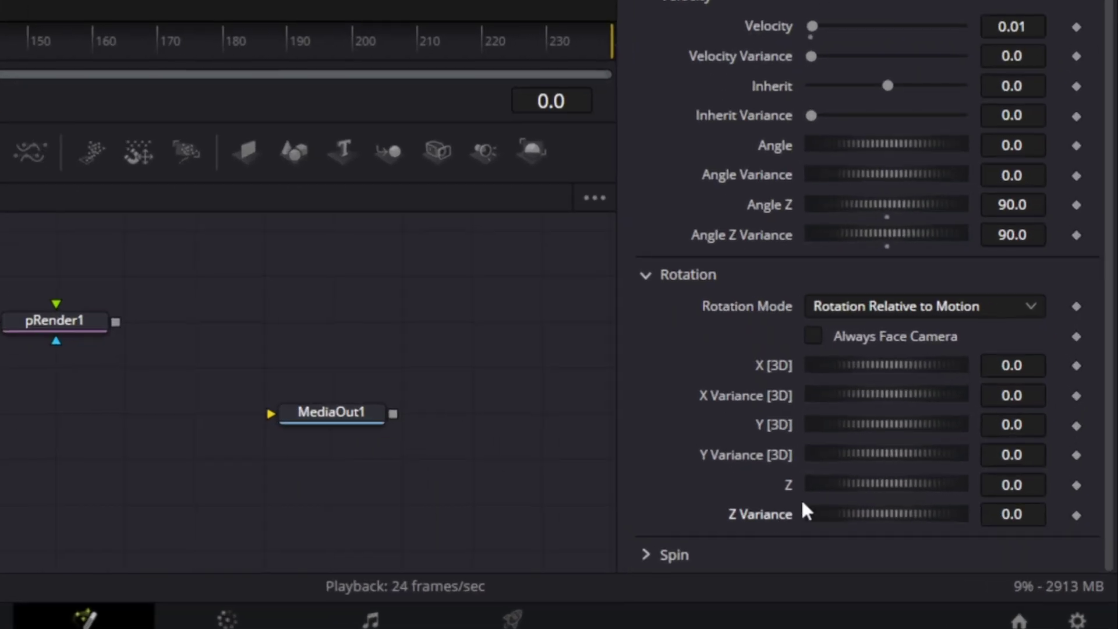
double_click(1026, 514)
type("25")
key("Return")
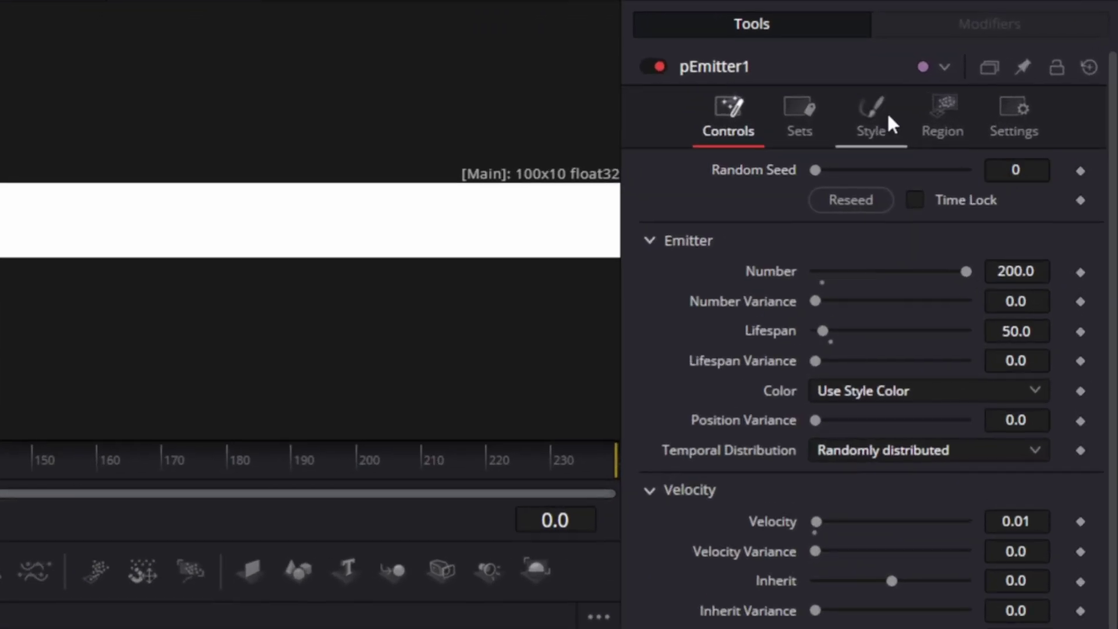
In pEmitter1's Style settings, set particle Size to 0.2 and Fade Out to 0.75.
left_click(972, 125)
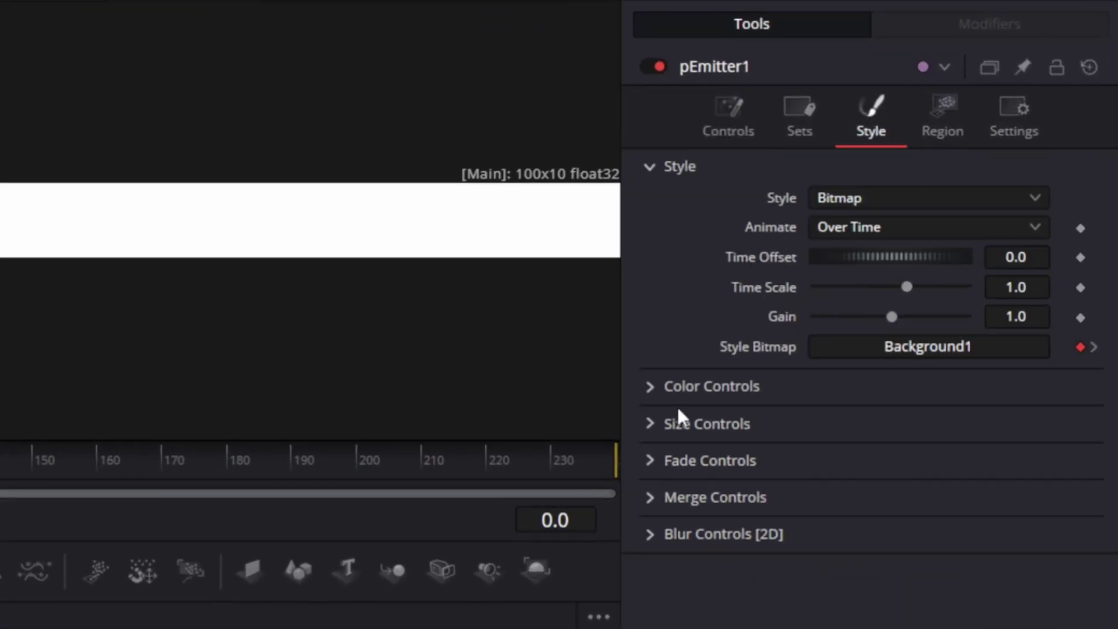
left_click(652, 425)
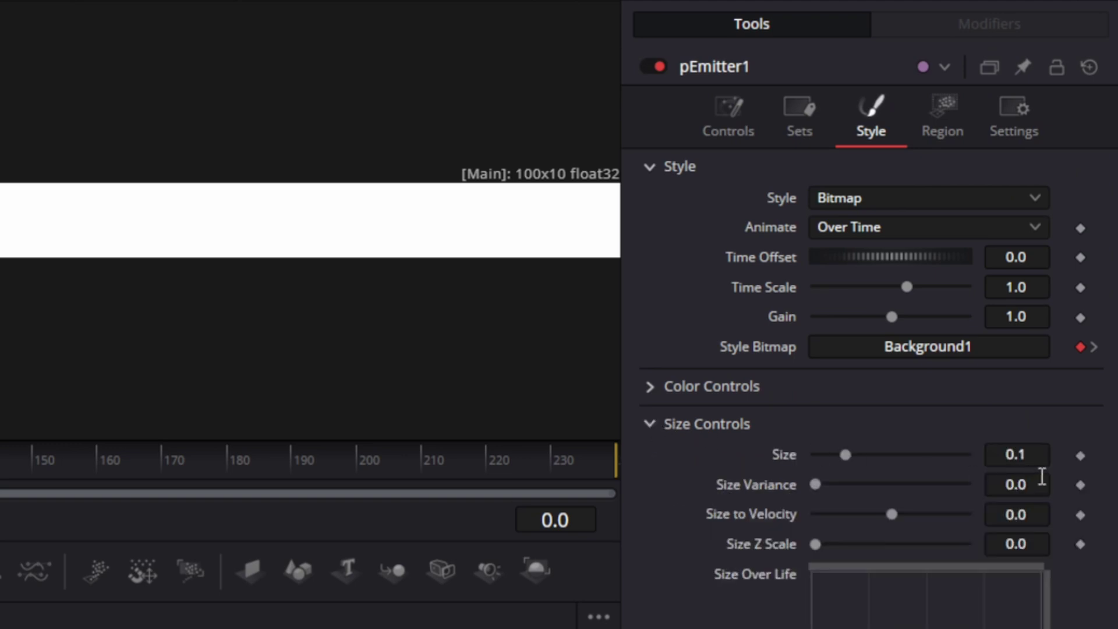
left_click(1037, 454)
type("0.2")
key("Tab")
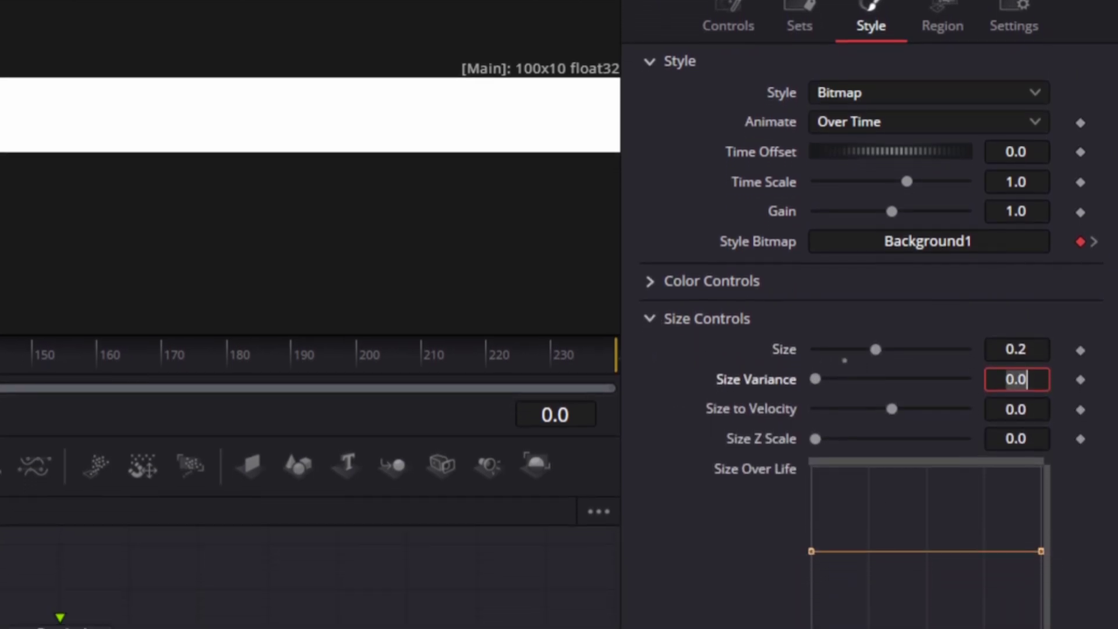
key("Return")
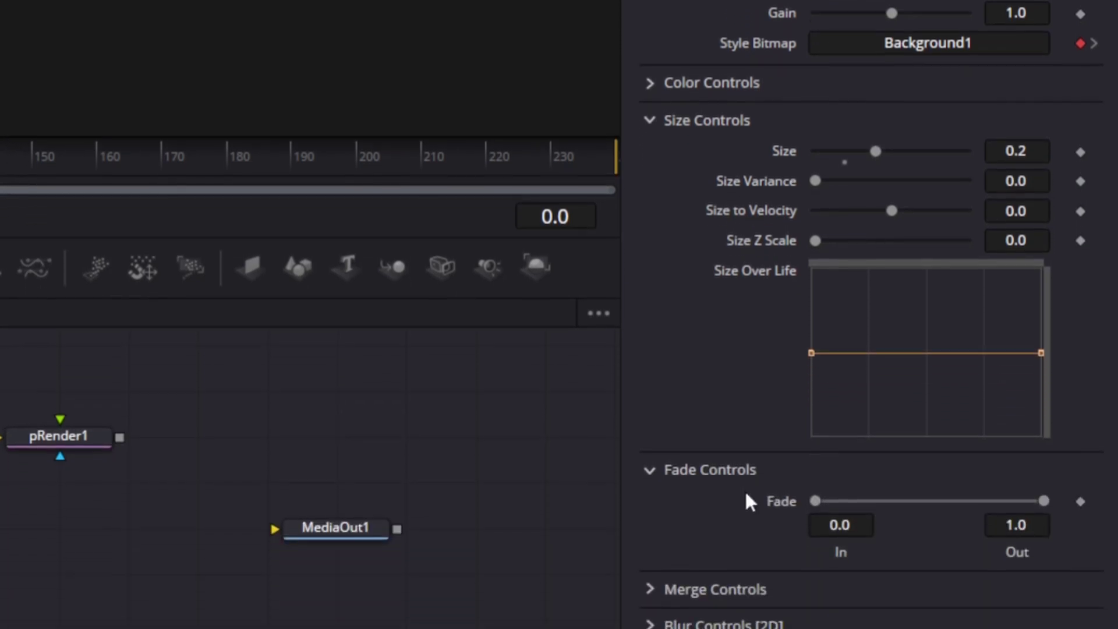
left_click(1028, 548)
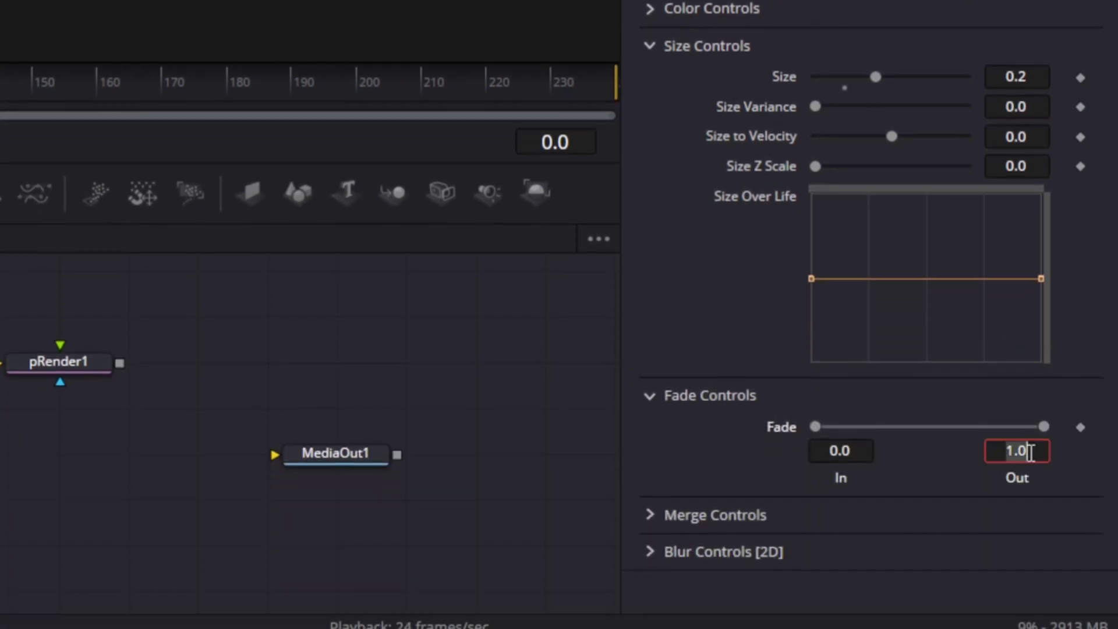
type("0.75")
key("Return")
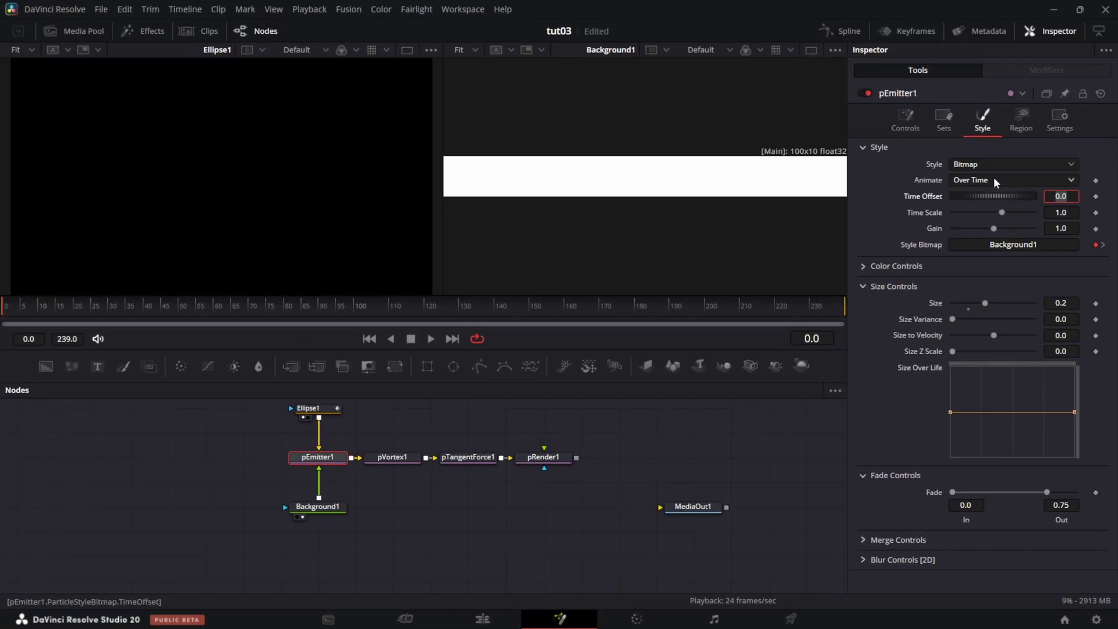
Set pVortex1's Strength to 3.
left_click(1020, 119)
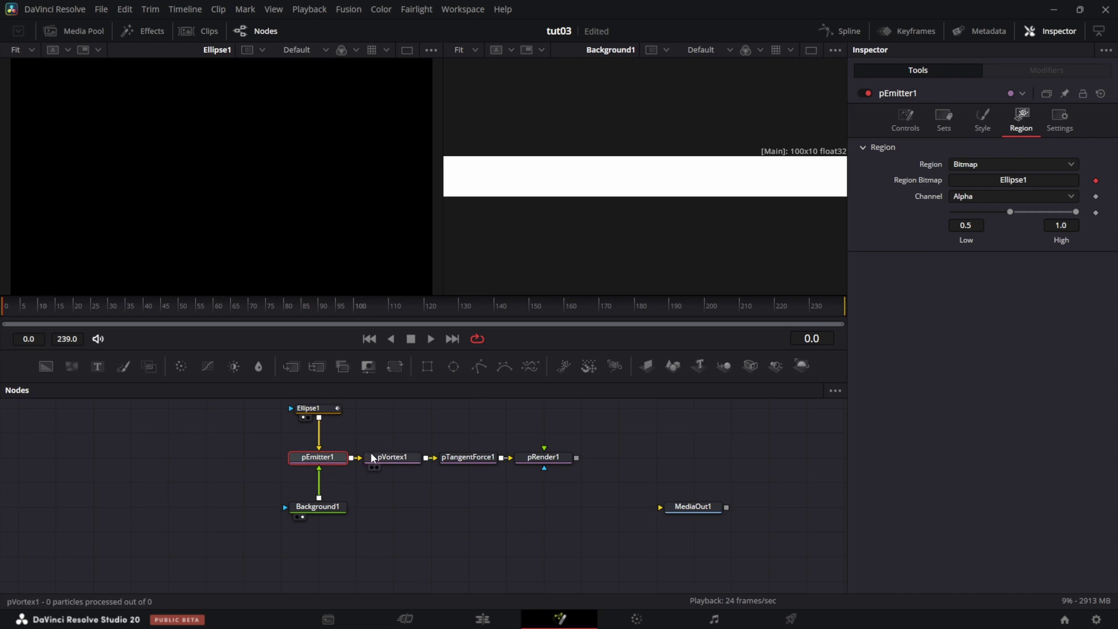
left_click(393, 458)
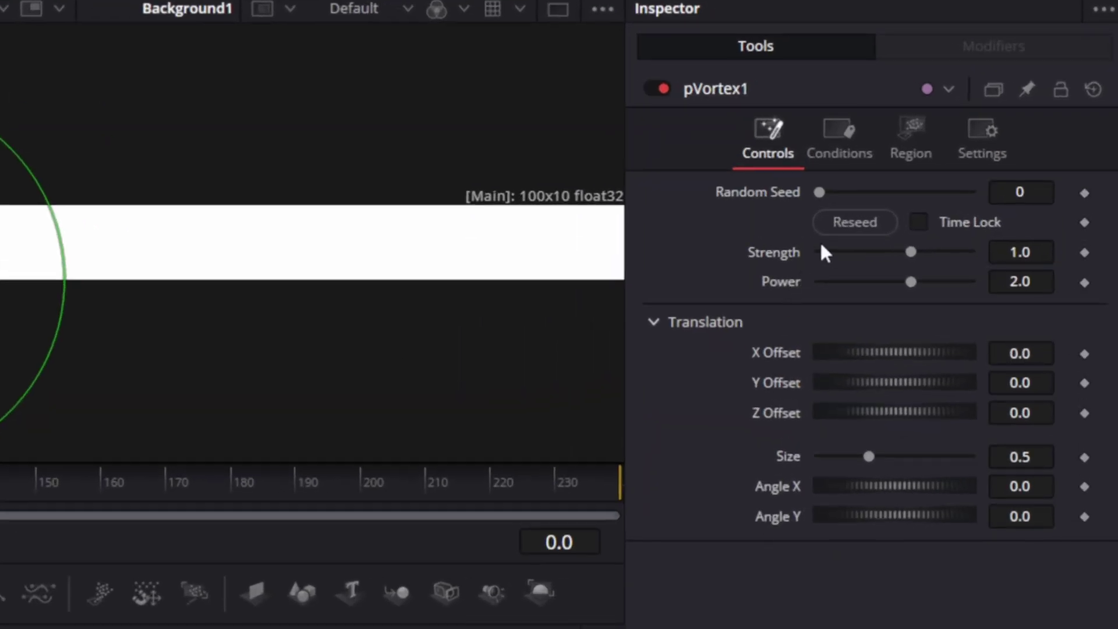
left_click(1021, 250)
type("3")
key("Tab")
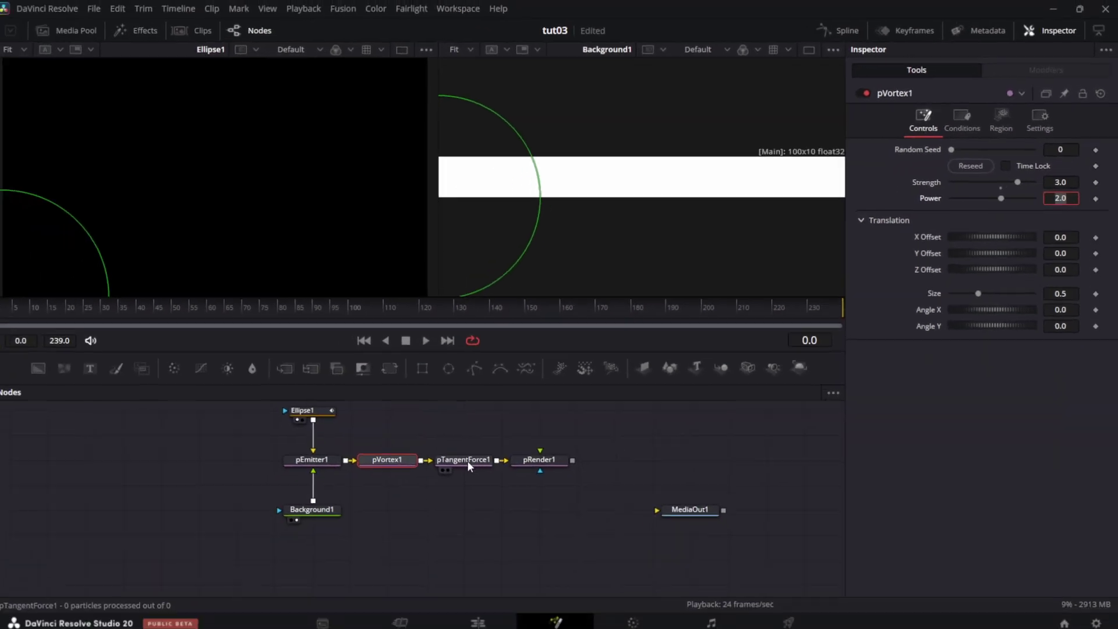
Set pTangentForce1's Region to Bitmap and wire Ellipse1 in as its region bitmap.
left_click(469, 460)
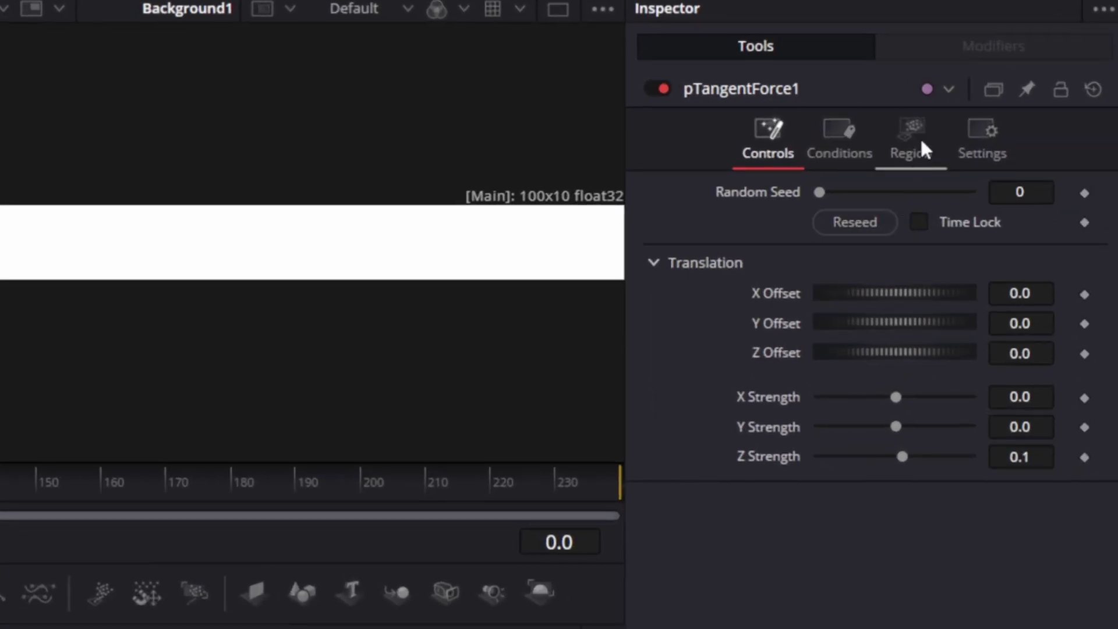
left_click(957, 134)
left_click(929, 222)
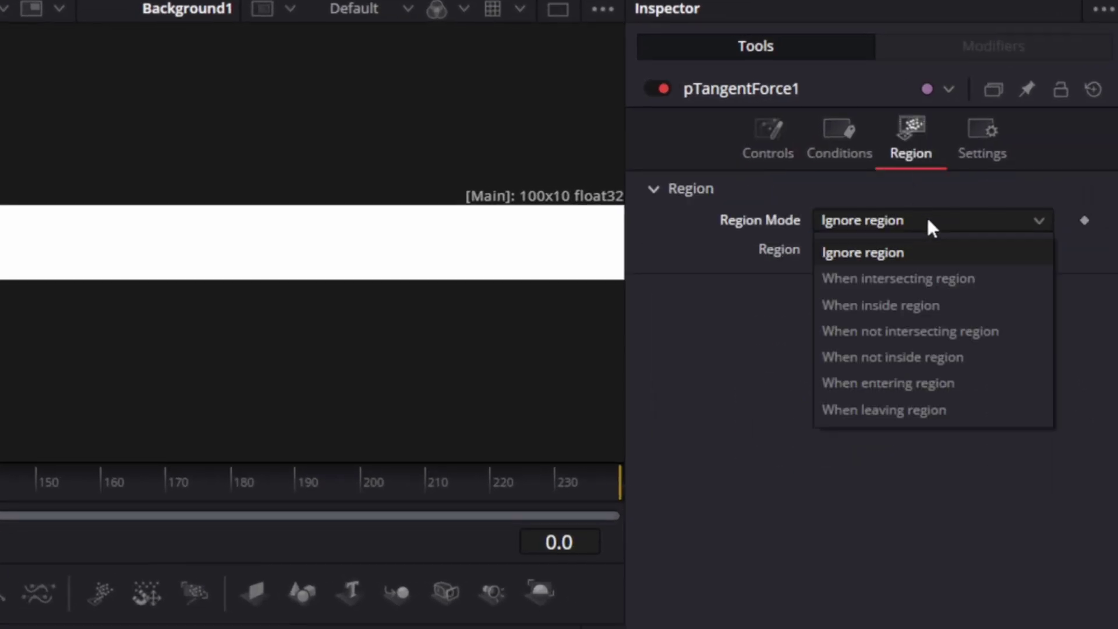
left_click(918, 305)
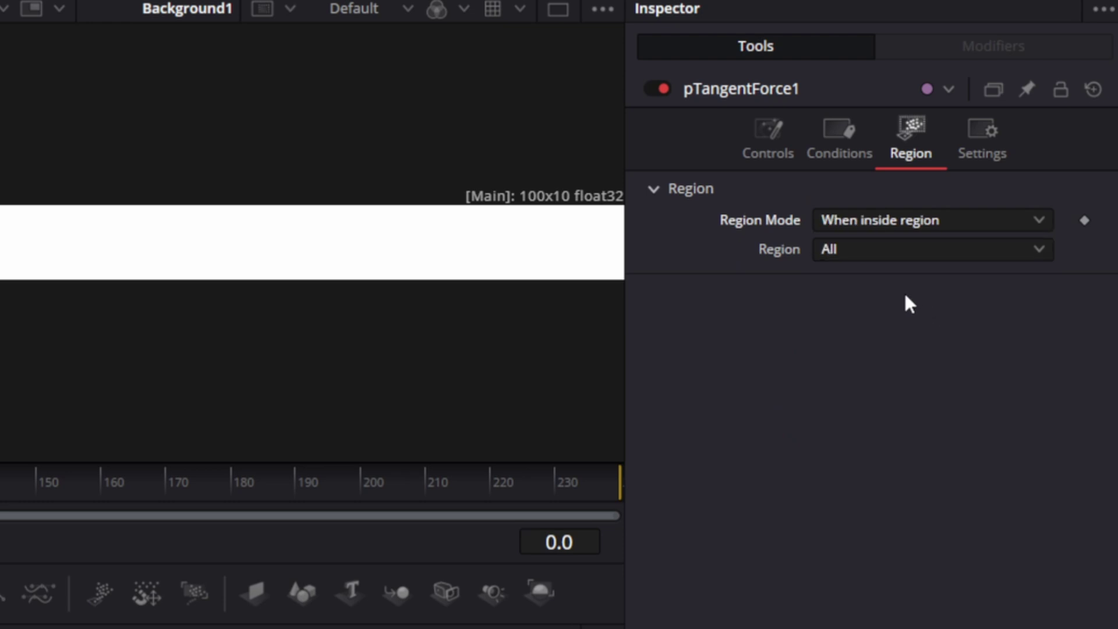
left_click(902, 255)
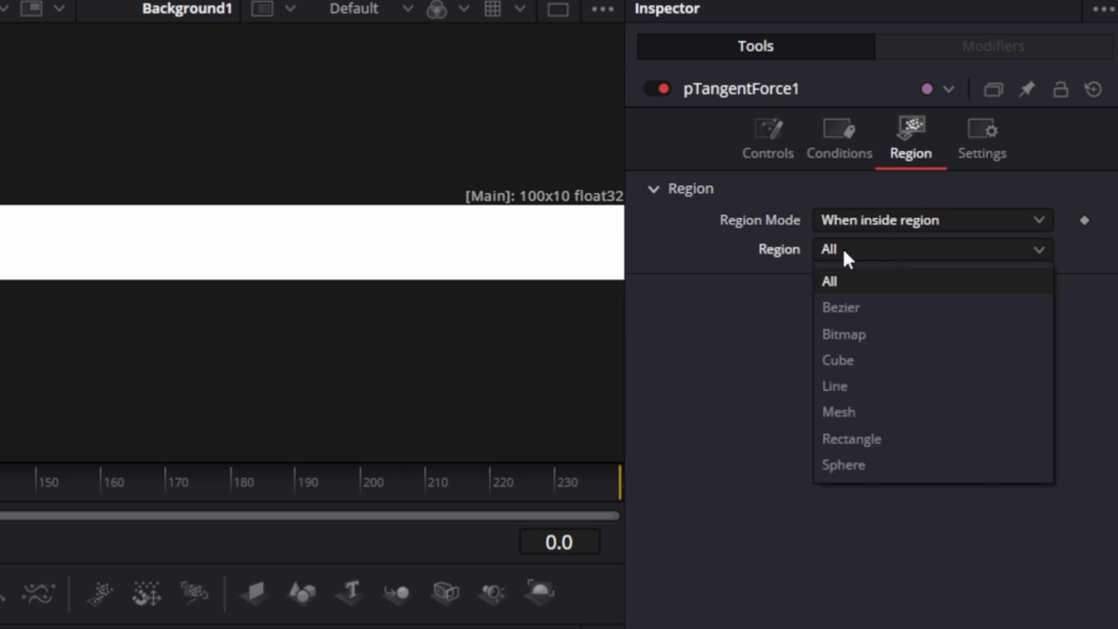
left_click(860, 332)
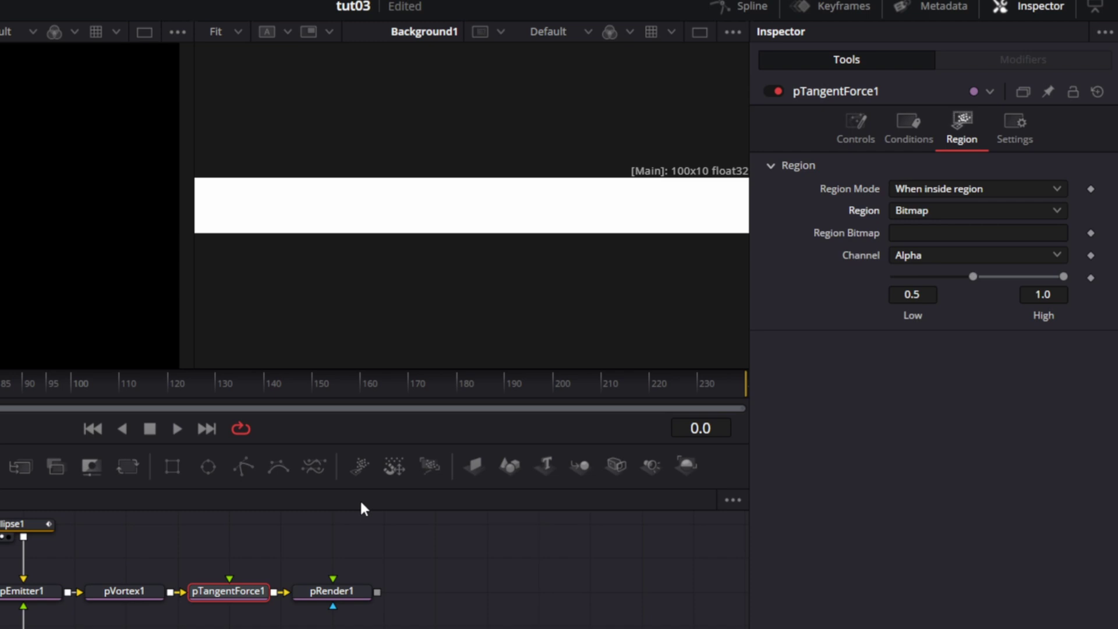
left_click_drag(23, 536, 203, 558)
left_click_drag(407, 270, 442, 293)
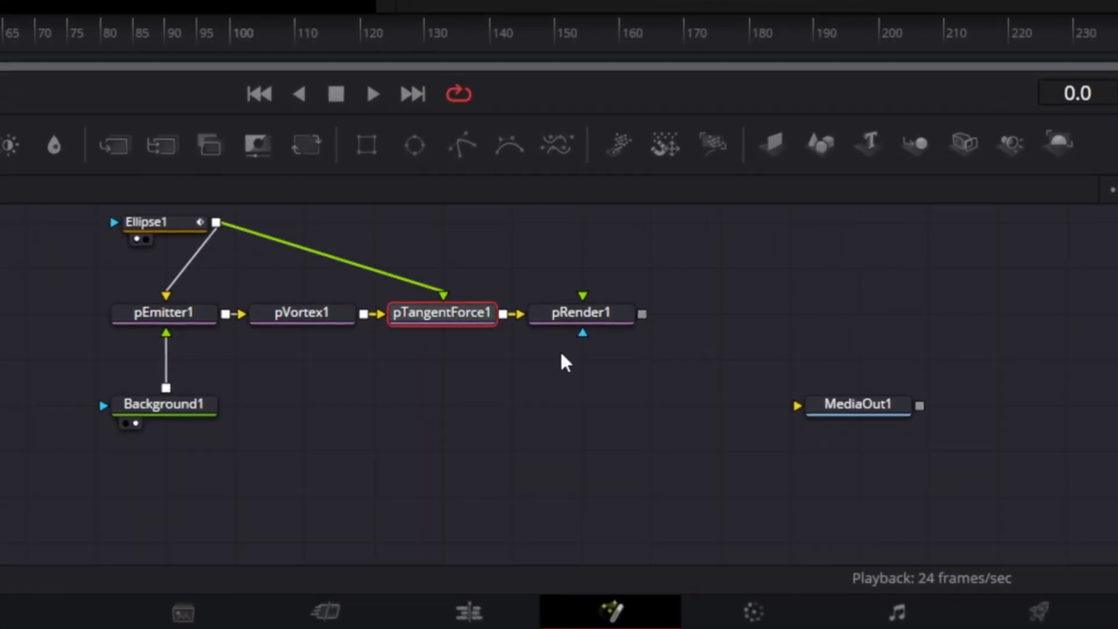
Set pRender1's Output Mode to 2D, show it in the right viewer and play to frame 84.
left_click(585, 314)
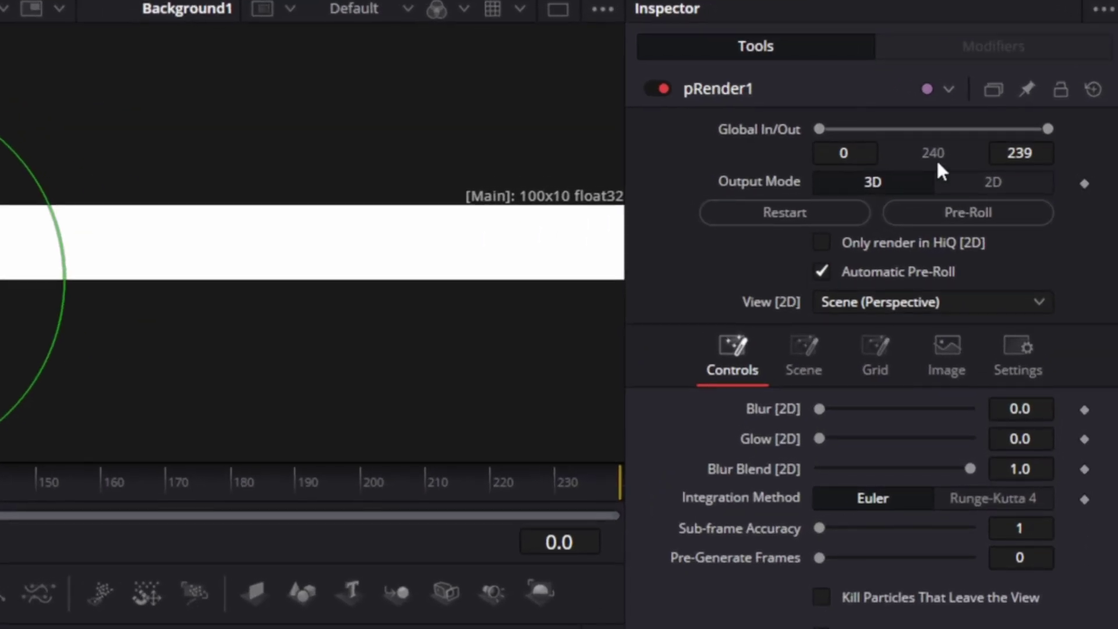
left_click(993, 183)
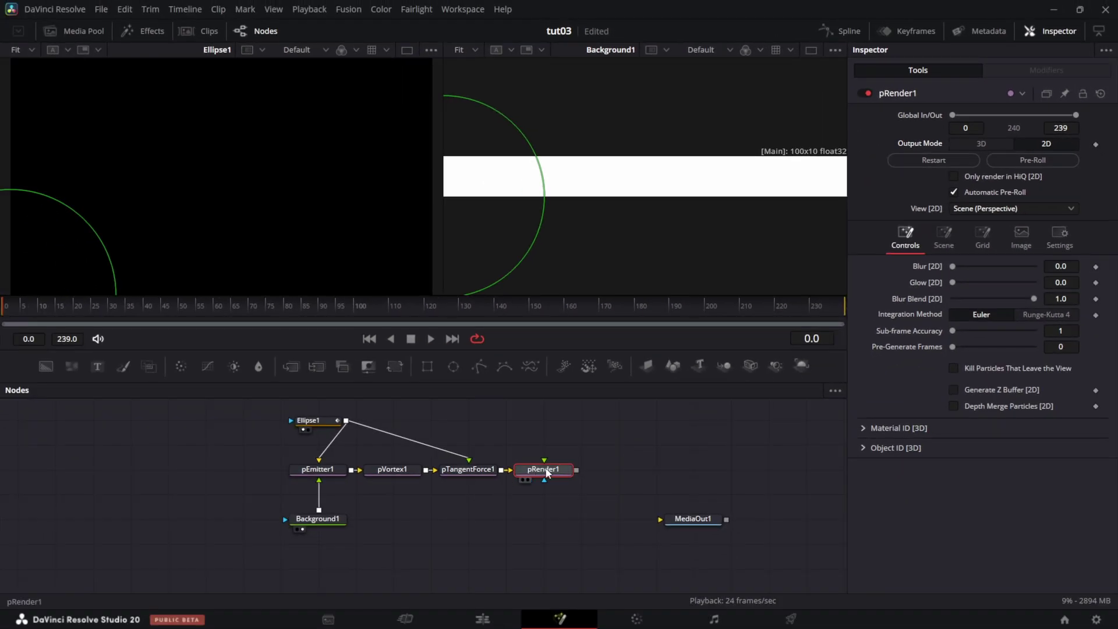
left_click_drag(546, 473, 681, 165)
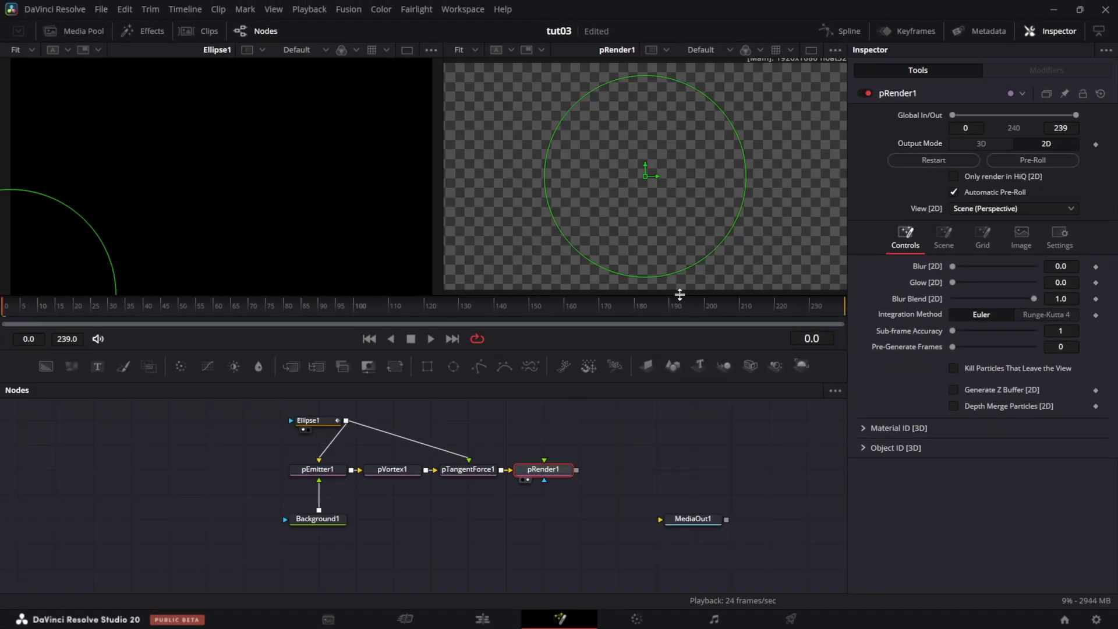
left_click(431, 339)
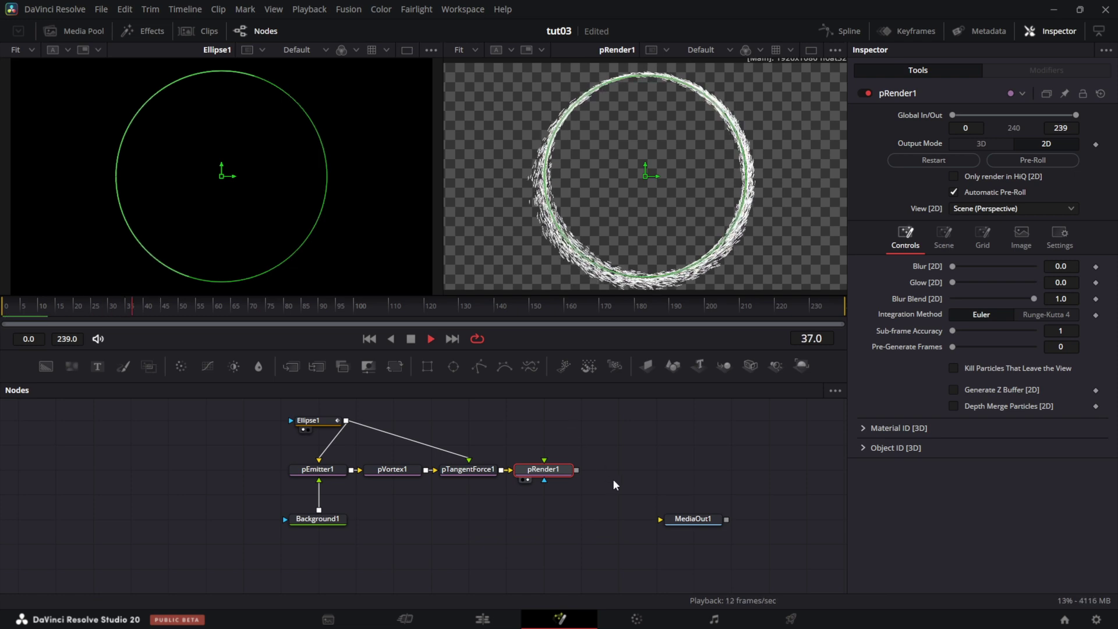
left_click(669, 473)
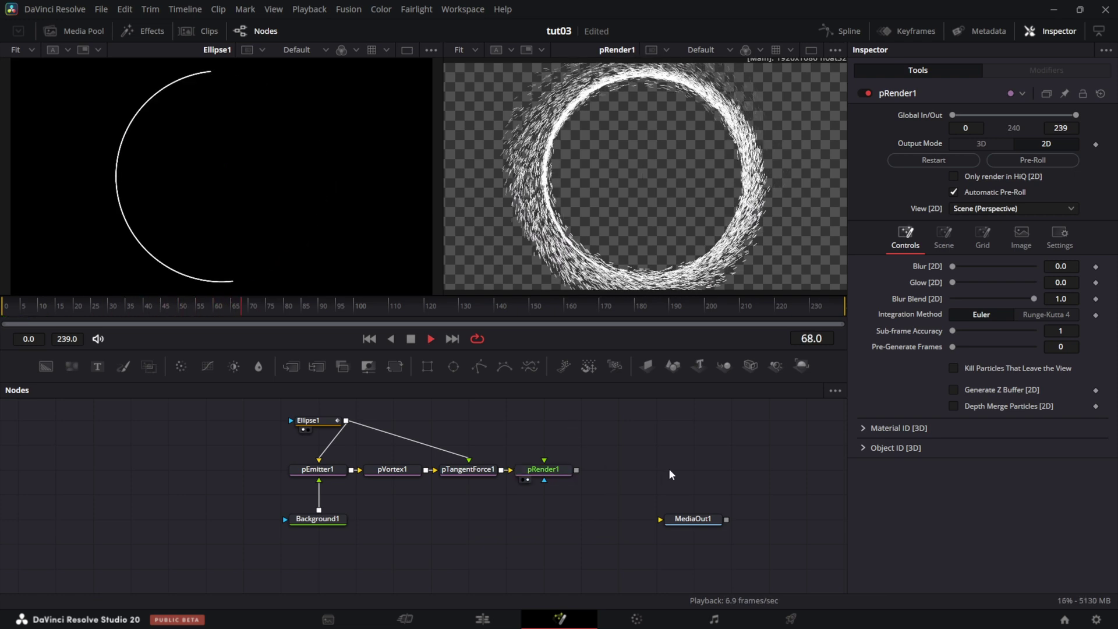
left_click(411, 339)
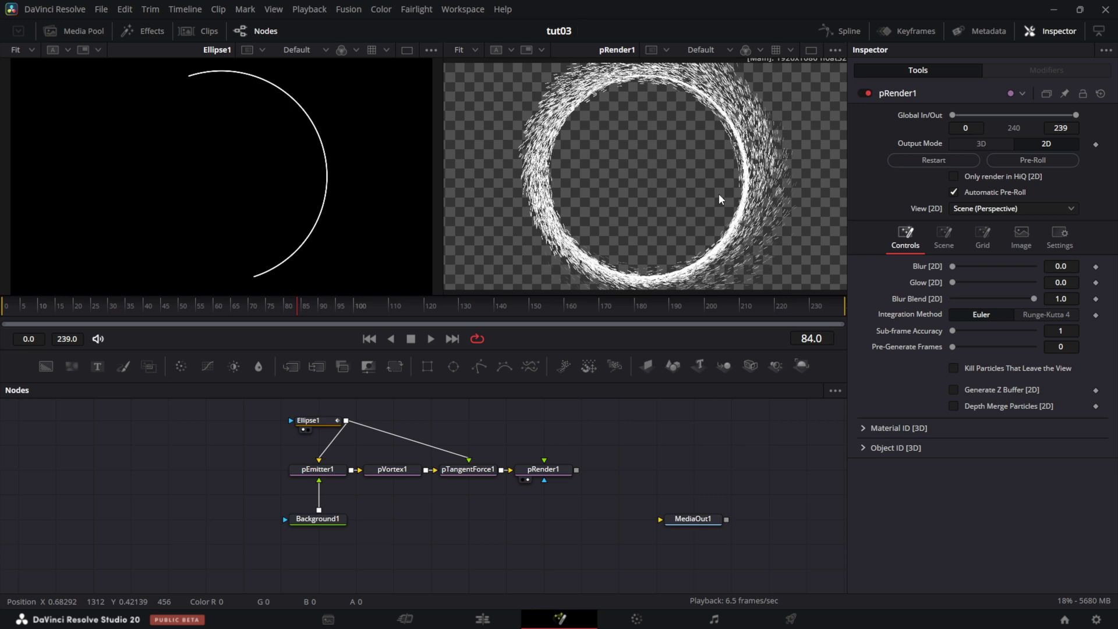
In pEmitter1's Style Color Over Life controls, set the start colour to pale yellow.
left_click(339, 474)
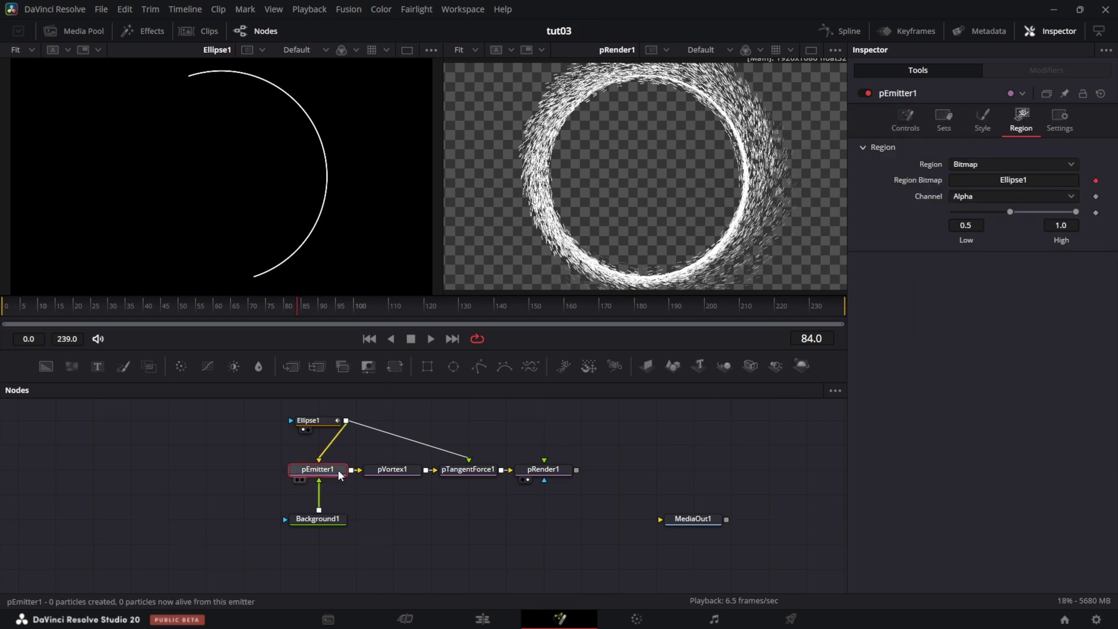
left_click(983, 121)
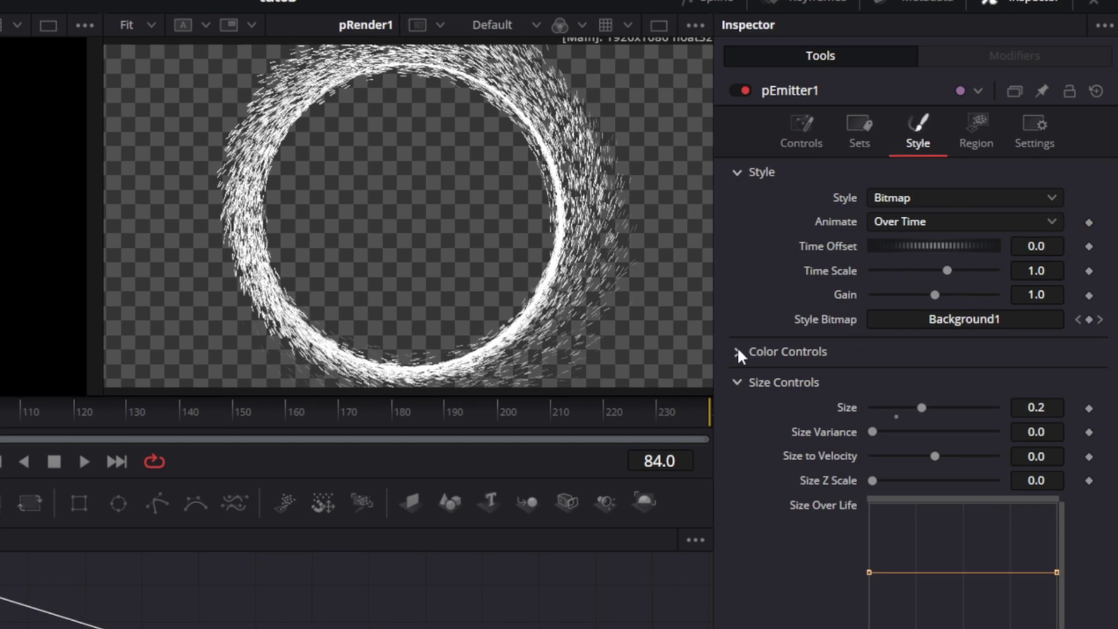
left_click(737, 348)
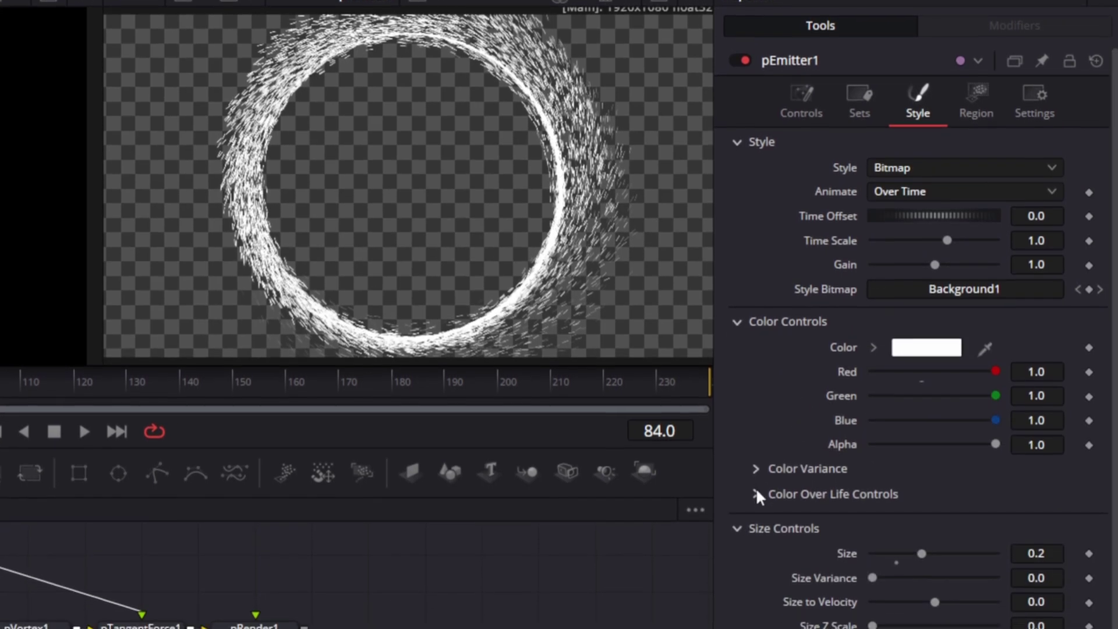
left_click(756, 492)
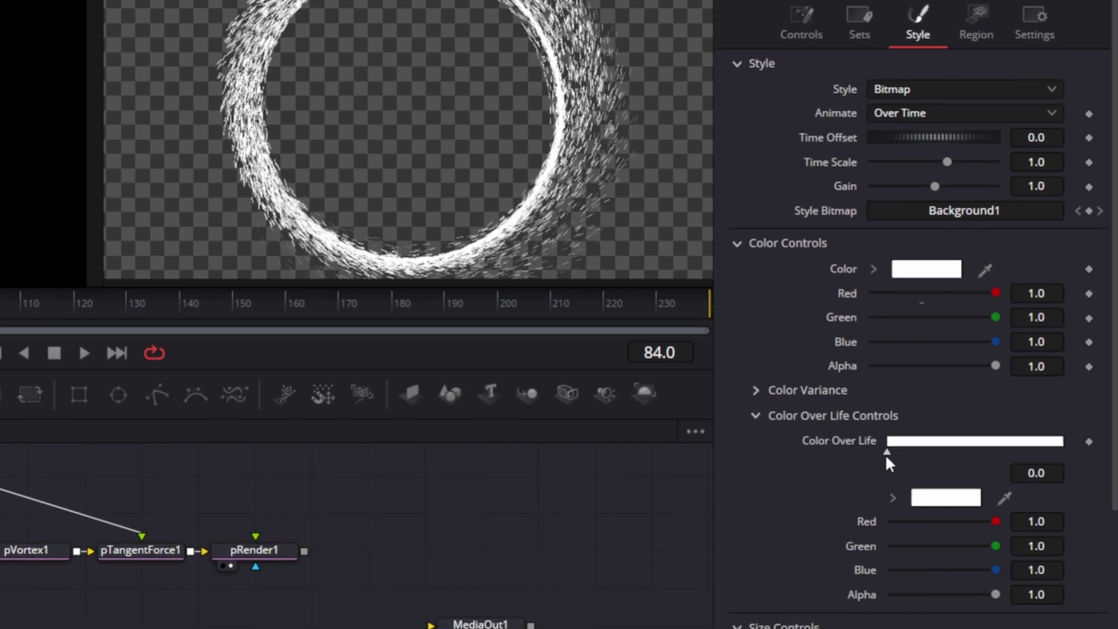
left_click(942, 500)
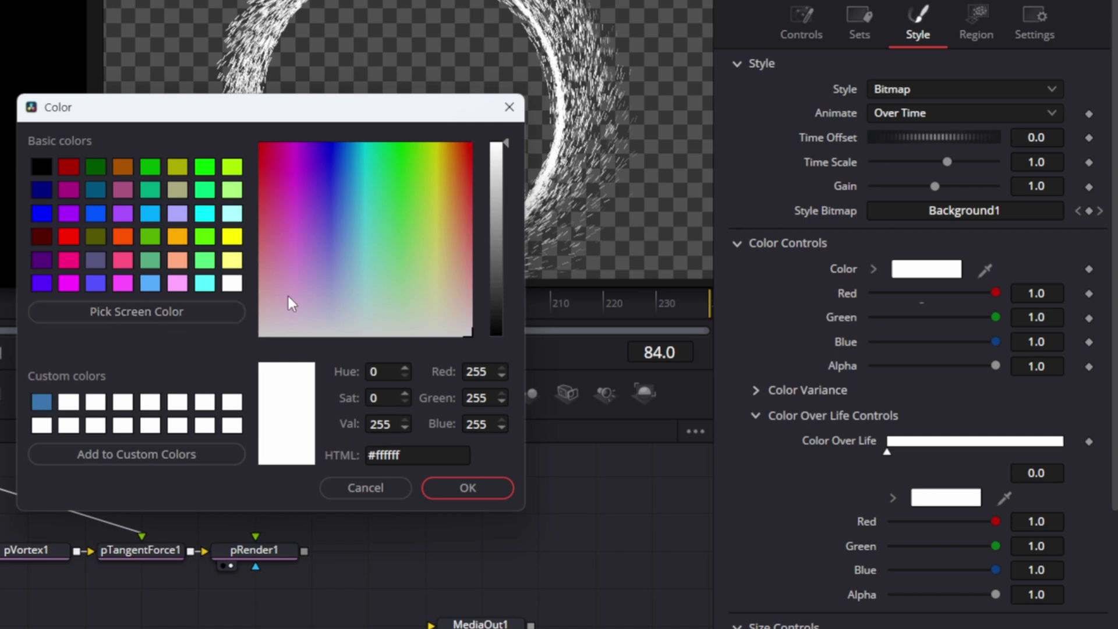
left_click_drag(431, 200, 440, 257)
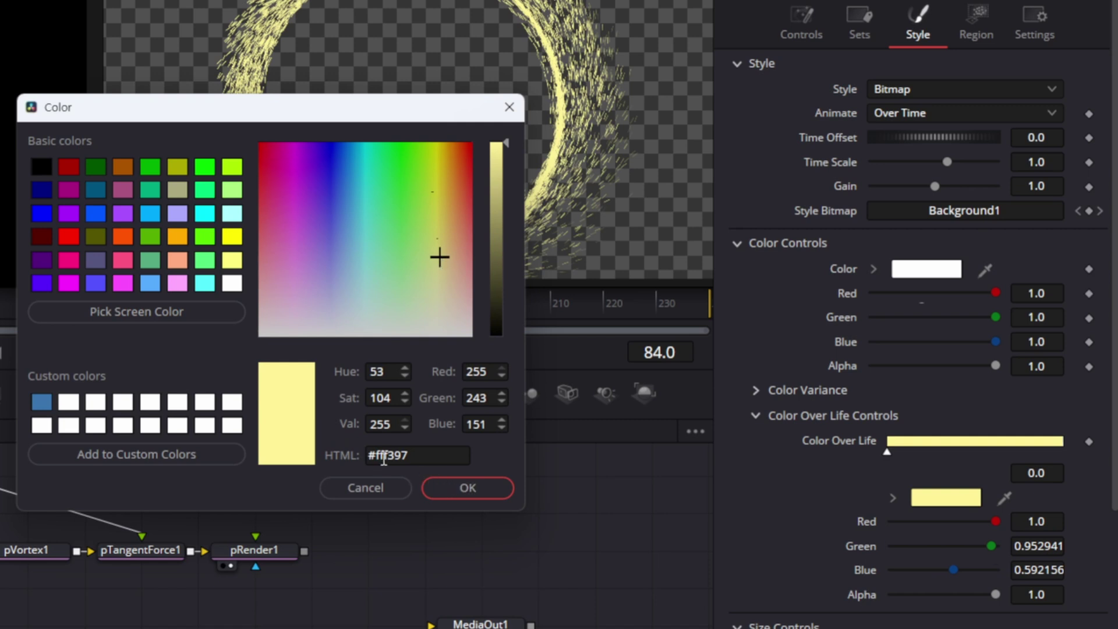
left_click(467, 486)
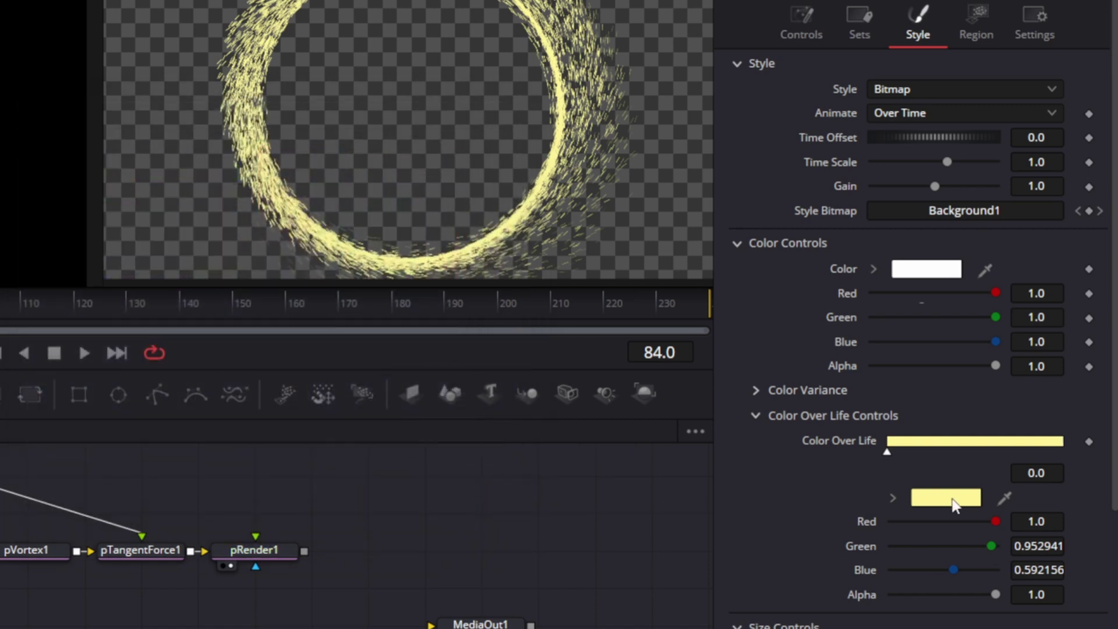
Add an end-of-life colour stop and set it to orange #ff7417.
left_click(1061, 443)
left_click(964, 502)
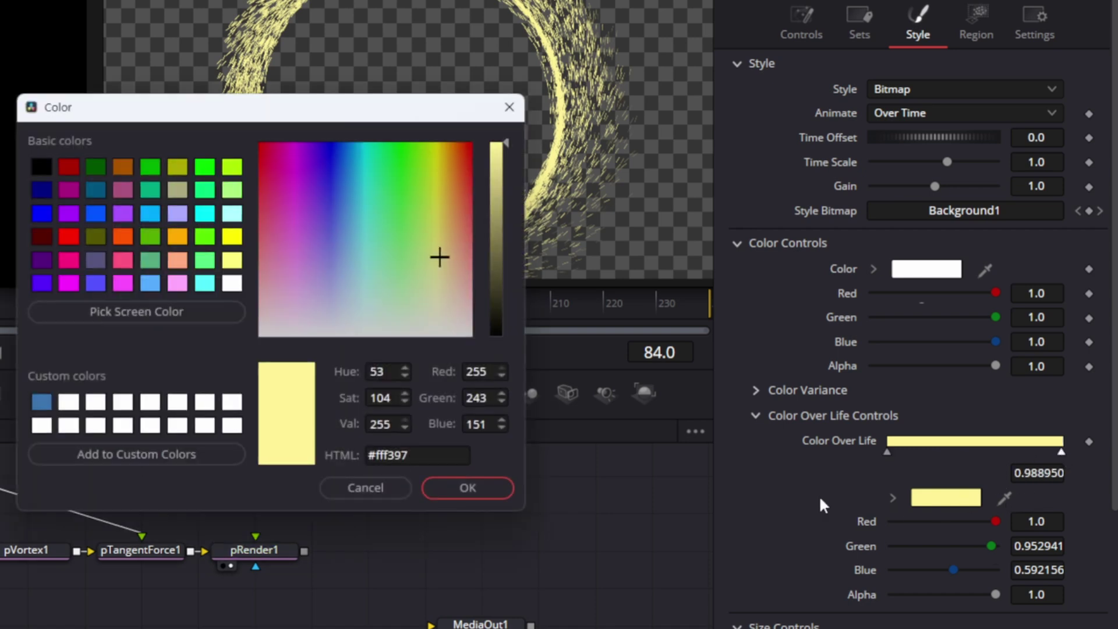
left_click_drag(440, 258, 457, 159)
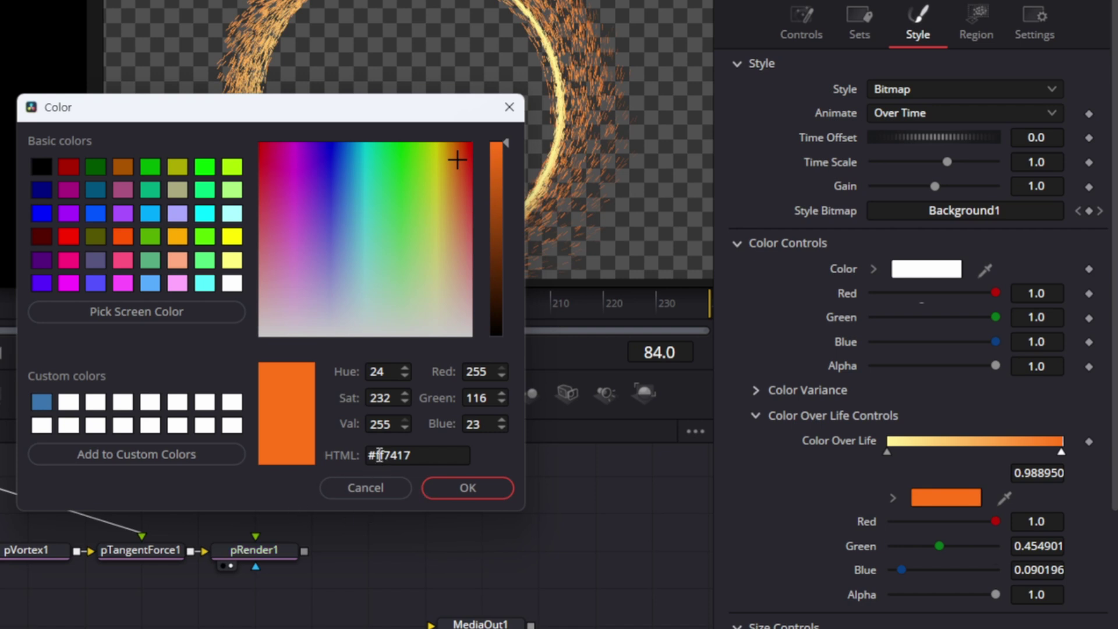
left_click(477, 486)
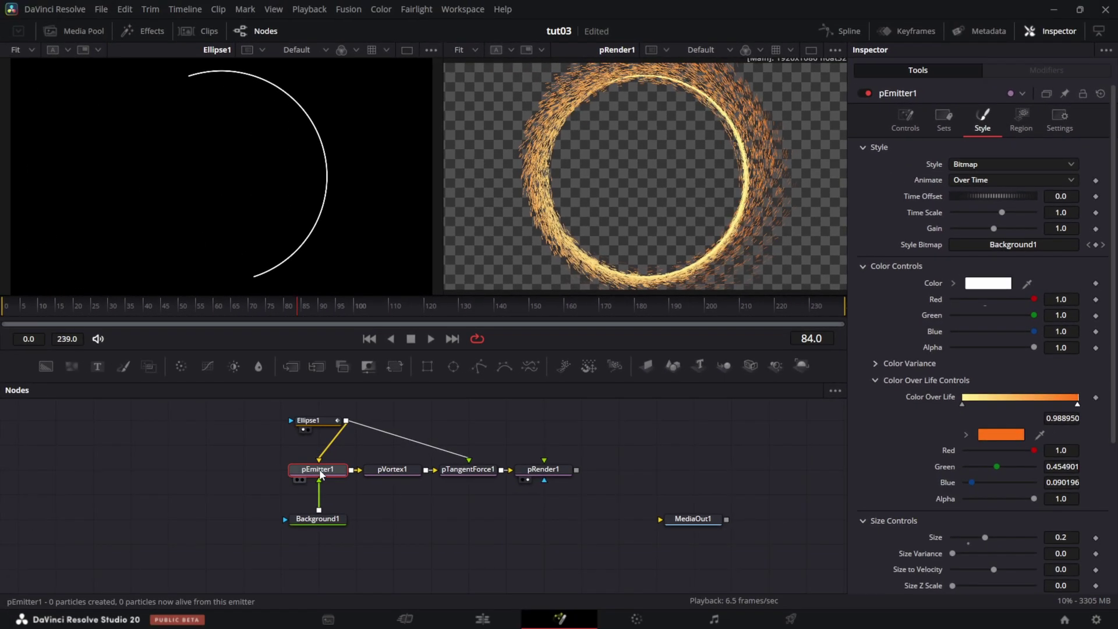
Set pEmitter1's Size Variance to 0.2 and move MediaOut1 up-right, in line with pRender1's chain.
left_click(906, 123)
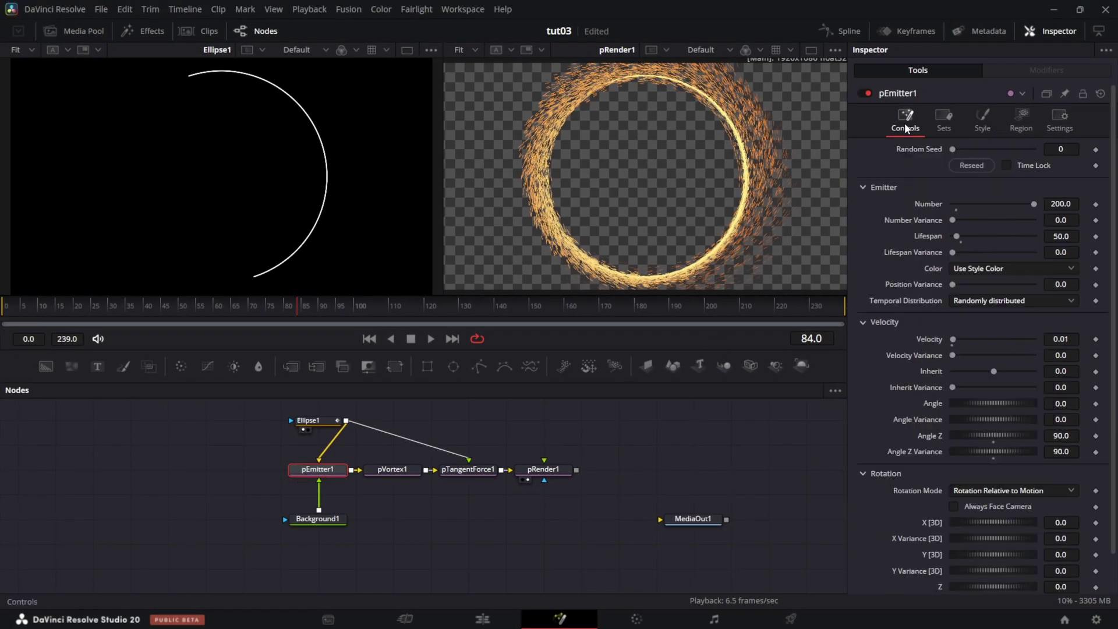
left_click(982, 119)
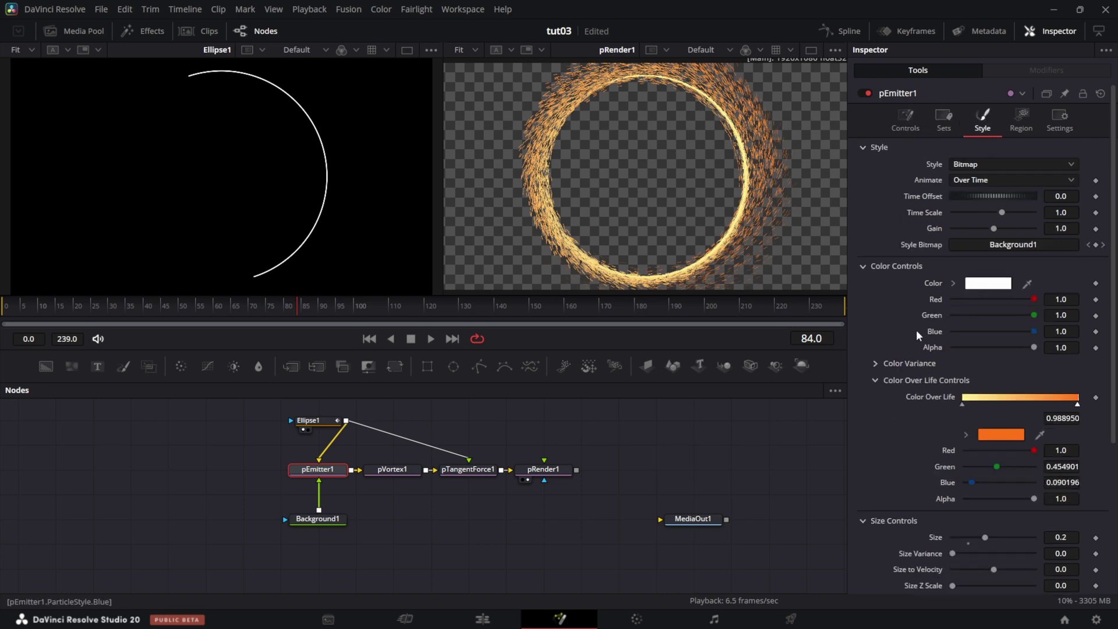
scroll(881, 468, "down", 1)
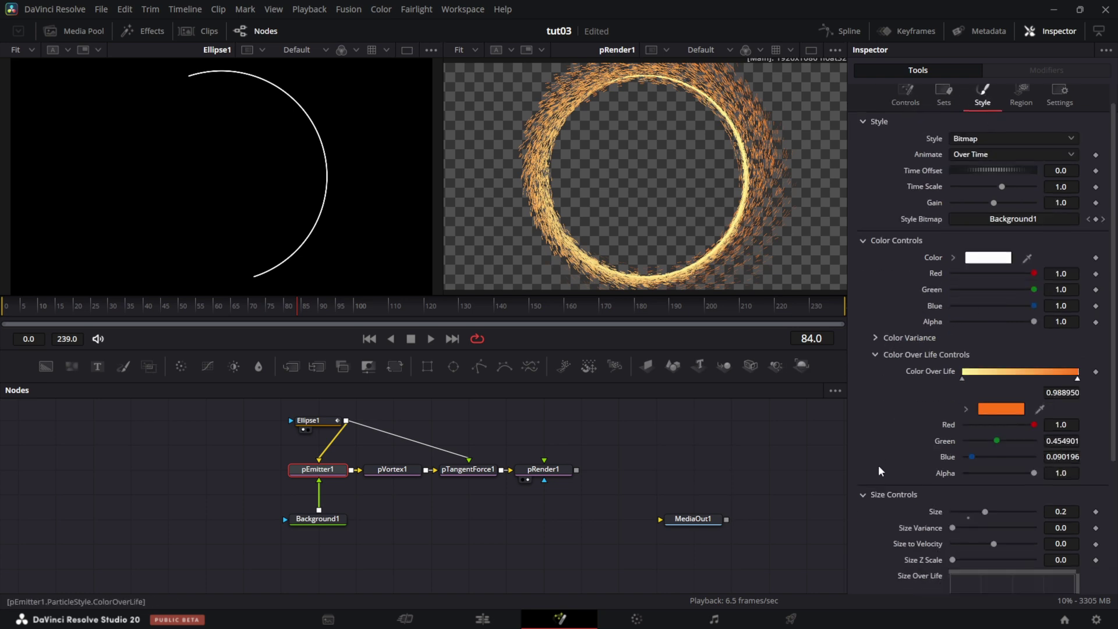
left_click(1067, 529)
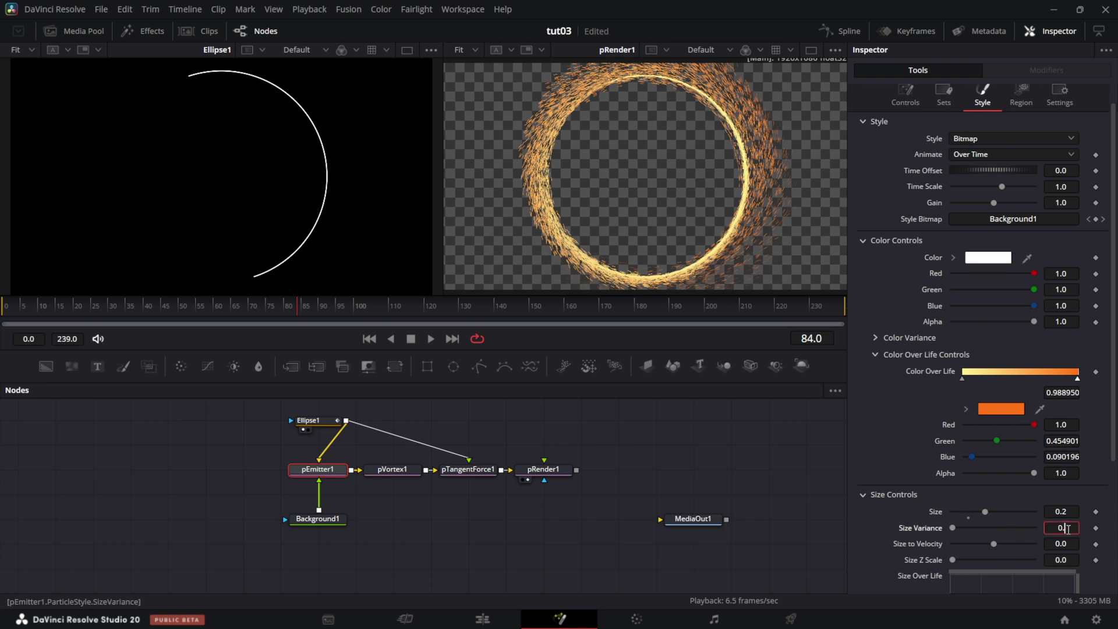
key("Tab")
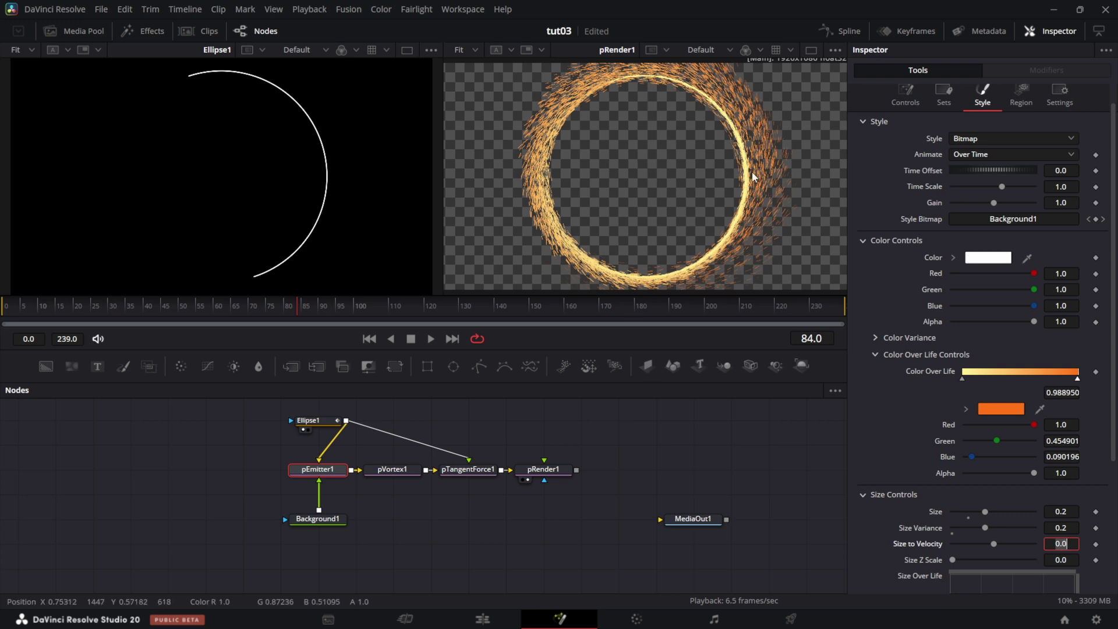
scroll(507, 510, "right", 6)
left_click_drag(545, 524, 699, 477)
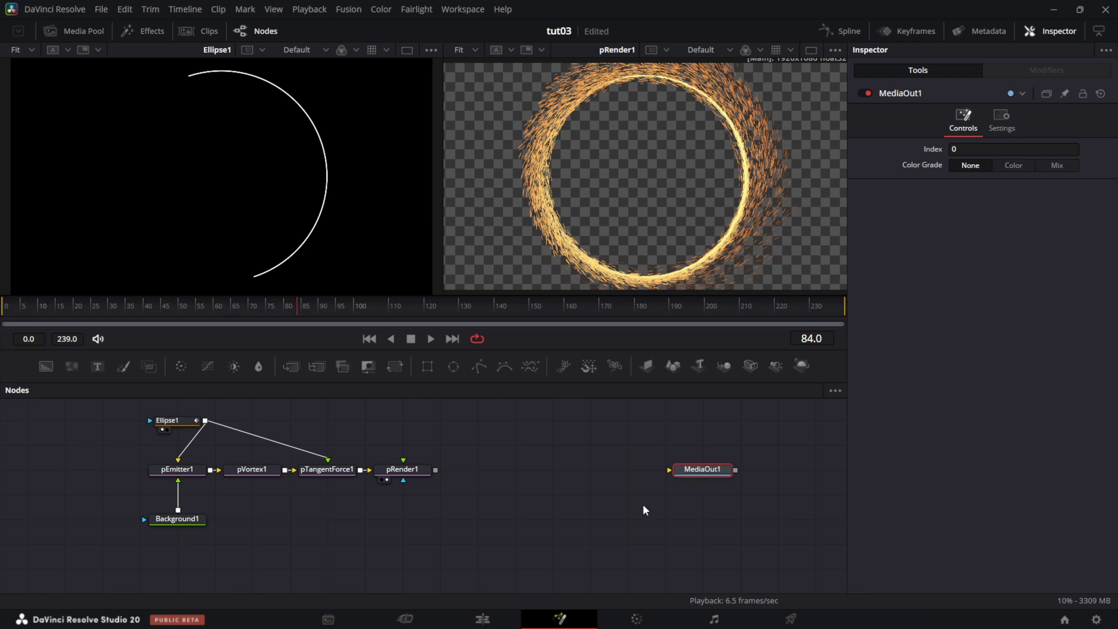
Bring the night campsite clip from the Media Pool into the node graph as MediaIn1.
left_click(88, 34)
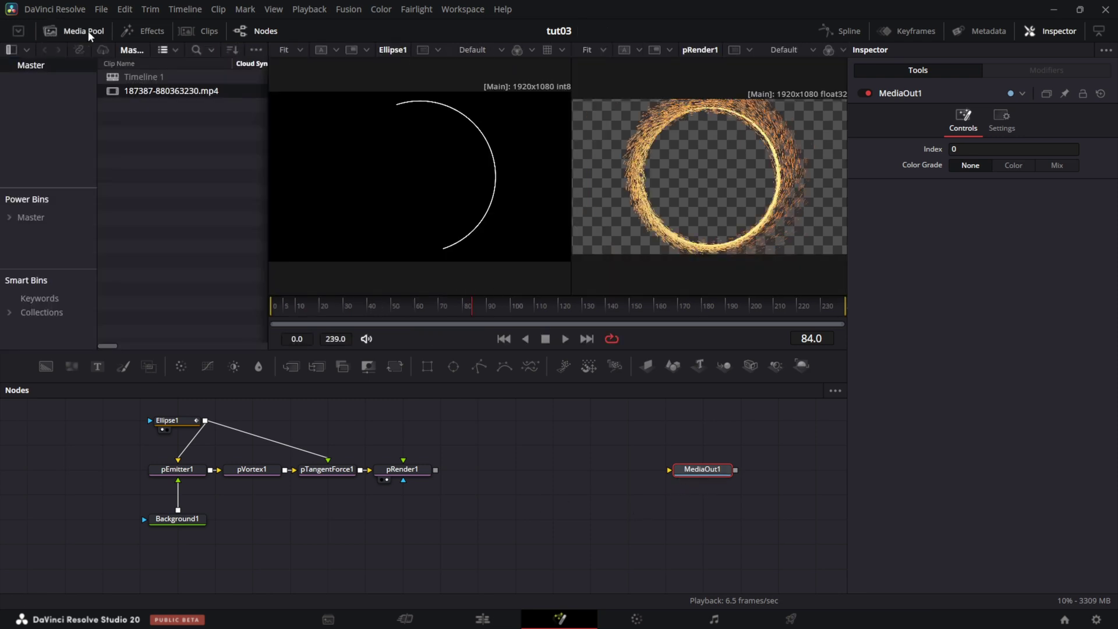
left_click_drag(162, 92, 419, 516)
key("1")
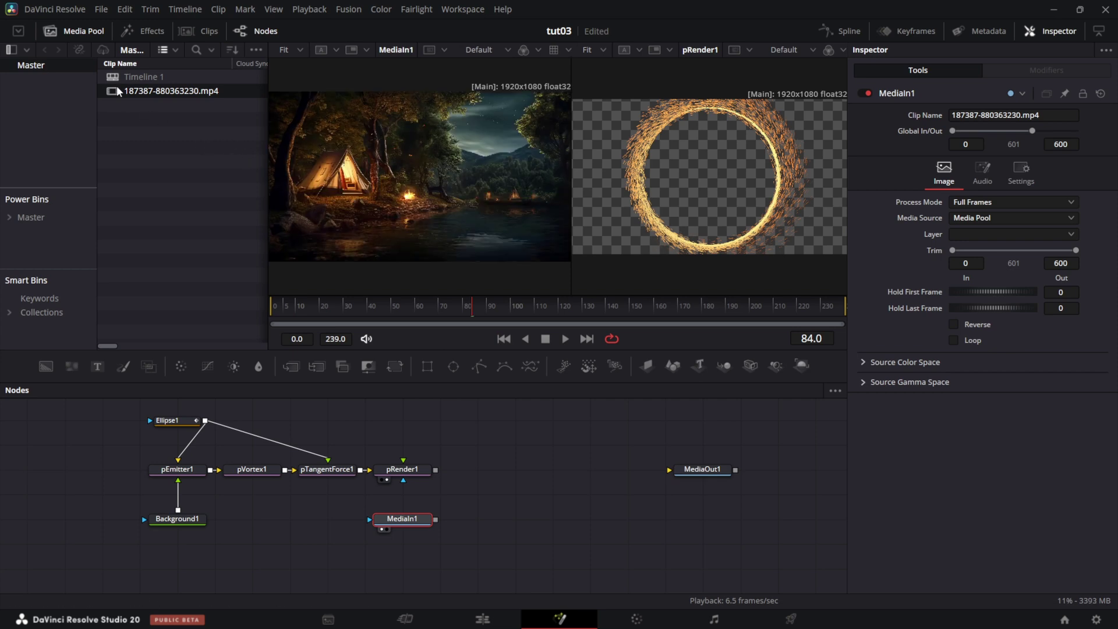
left_click(51, 31)
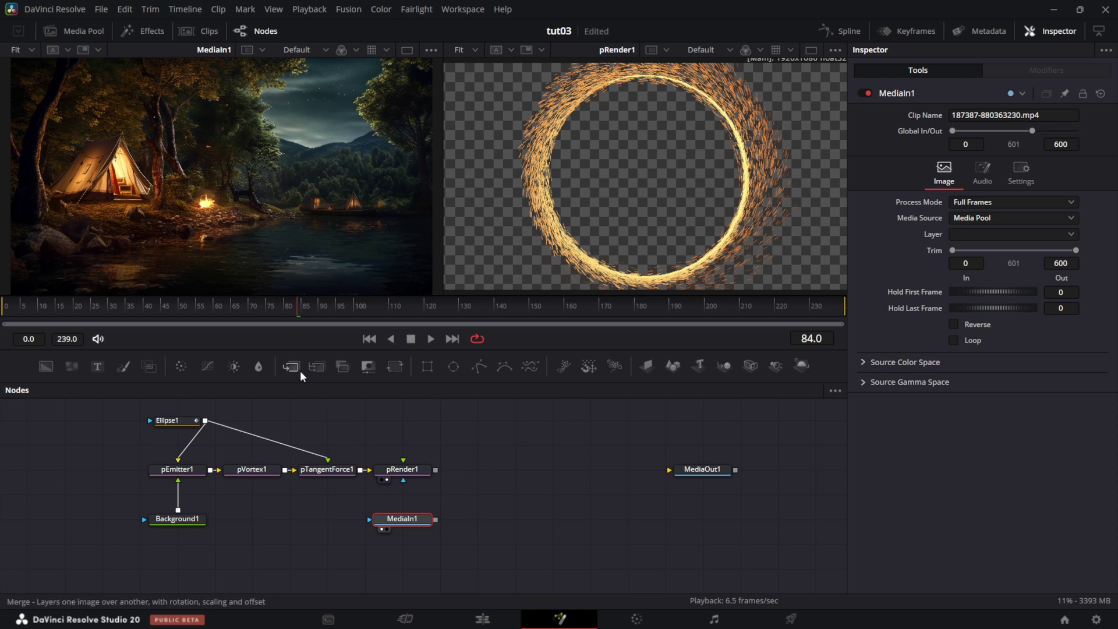
Add Merge1 with MediaIn1 as background and pRender1 as foreground, and view it.
left_click_drag(293, 366, 621, 479)
left_click_drag(420, 517, 614, 492)
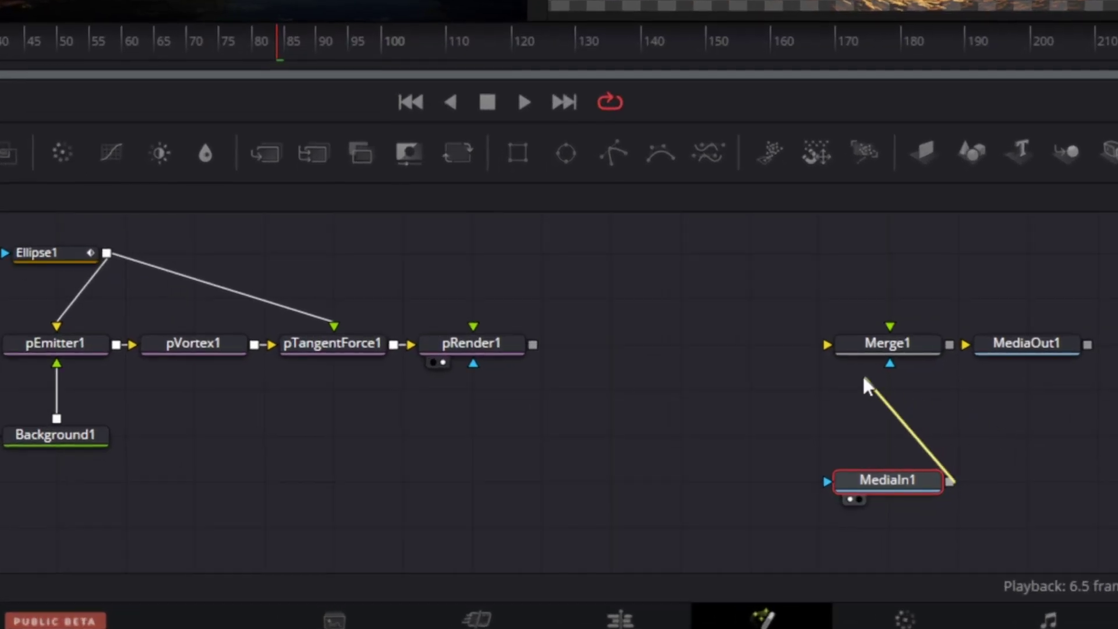
left_click_drag(863, 378, 827, 345)
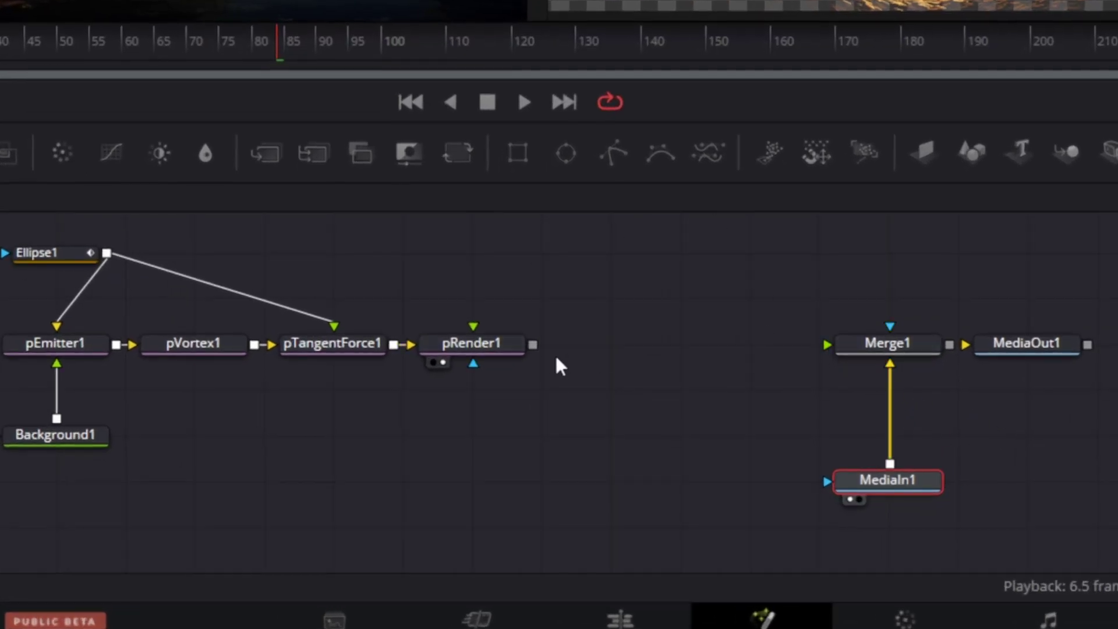
left_click_drag(533, 345, 825, 345)
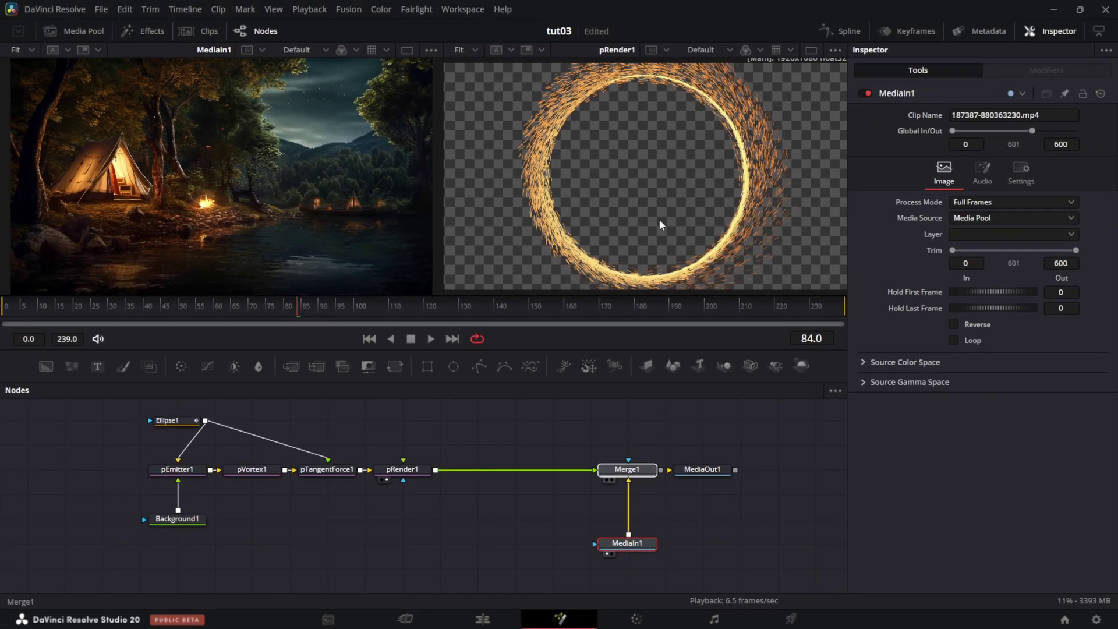
key("2")
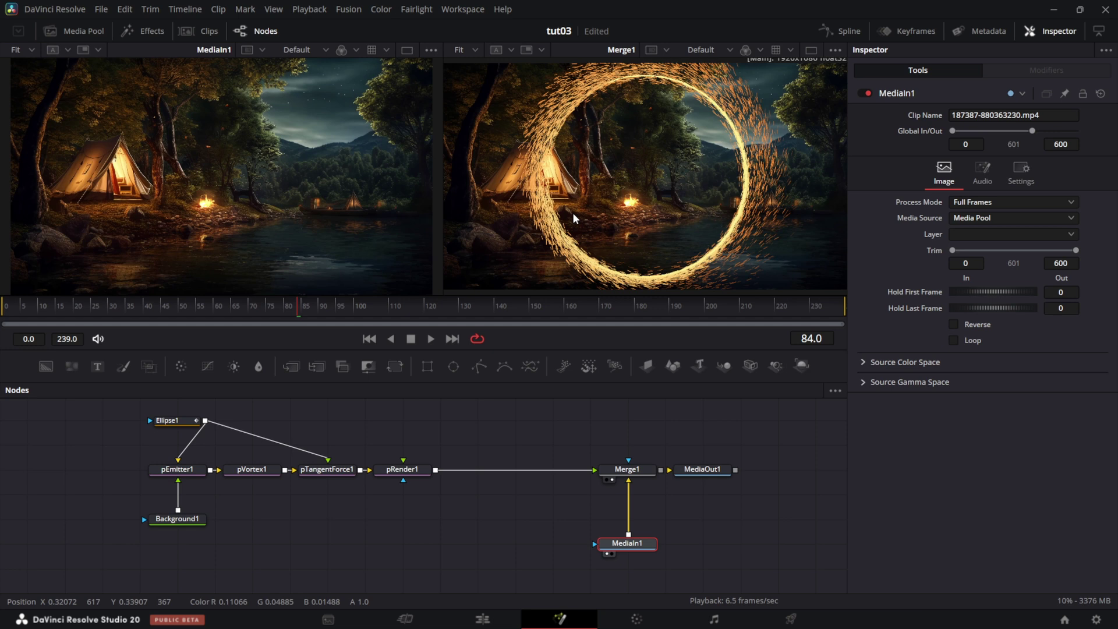
Add a Transform node after pRender1.
left_click(413, 473)
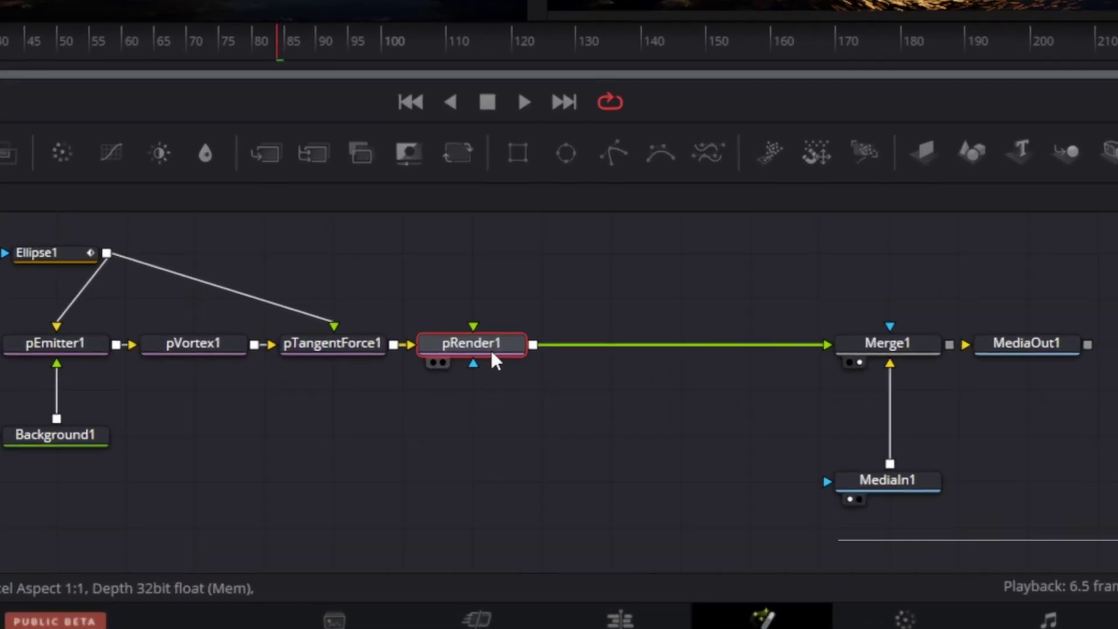
key("shift+space")
type("pren")
key("BackSpace")
key("BackSpace")
key("BackSpace")
key("BackSpace")
type("trnas")
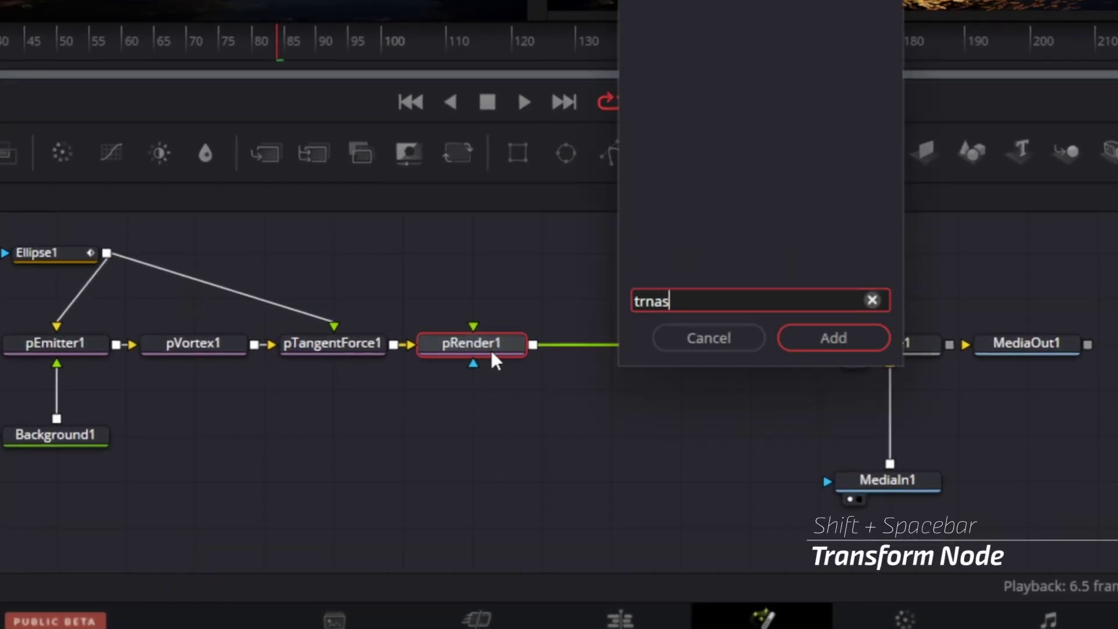
key("BackSpace")
key("BackSpace")
key("BackSpace")
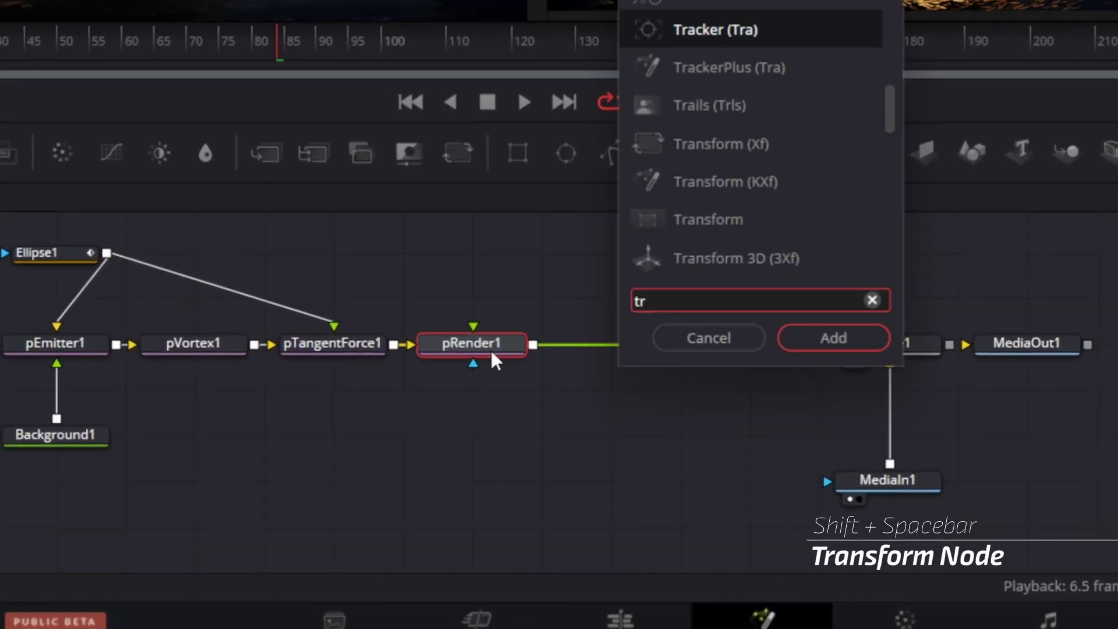
type("ans")
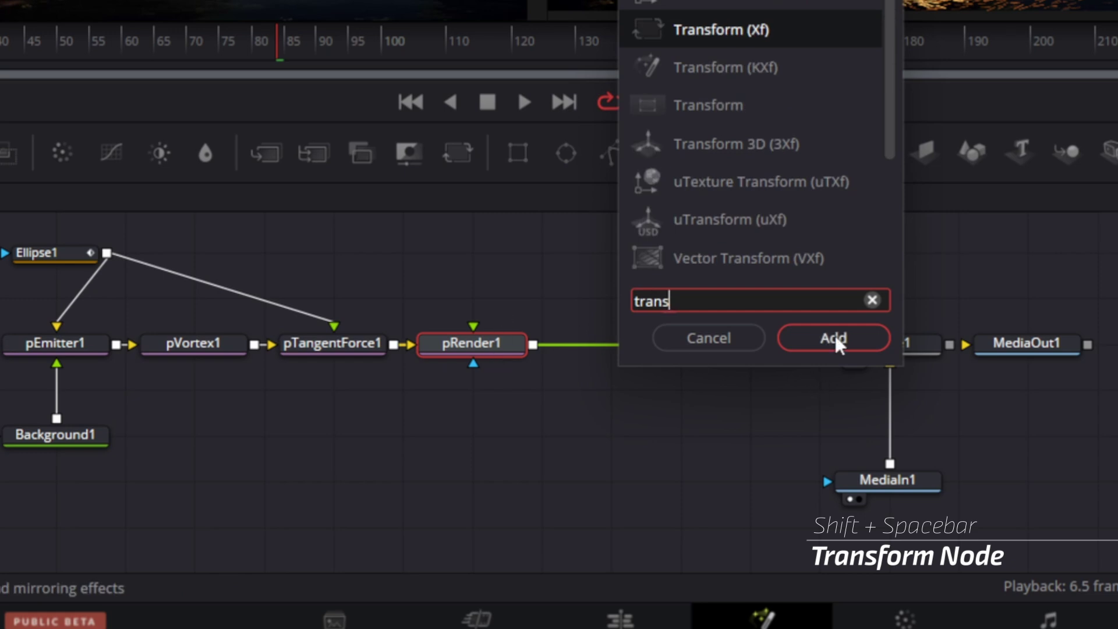
left_click(834, 336)
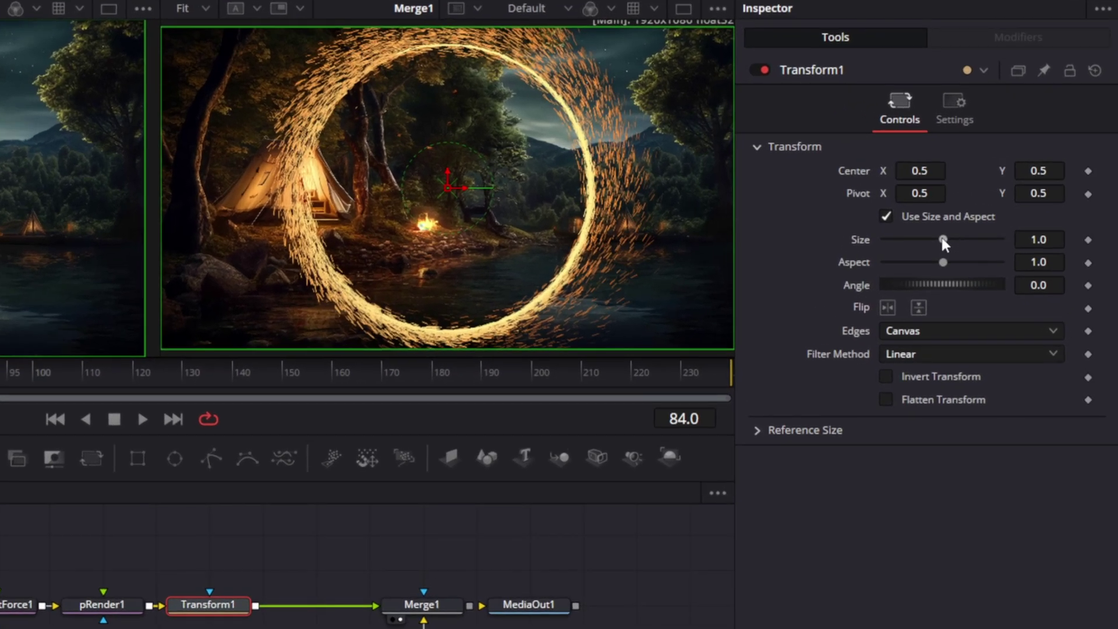
Set Transform1's Size to 0.45 and move its centre right and up to 0.568610, 0.517030.
left_click_drag(941, 238, 935, 239)
left_click(1040, 239)
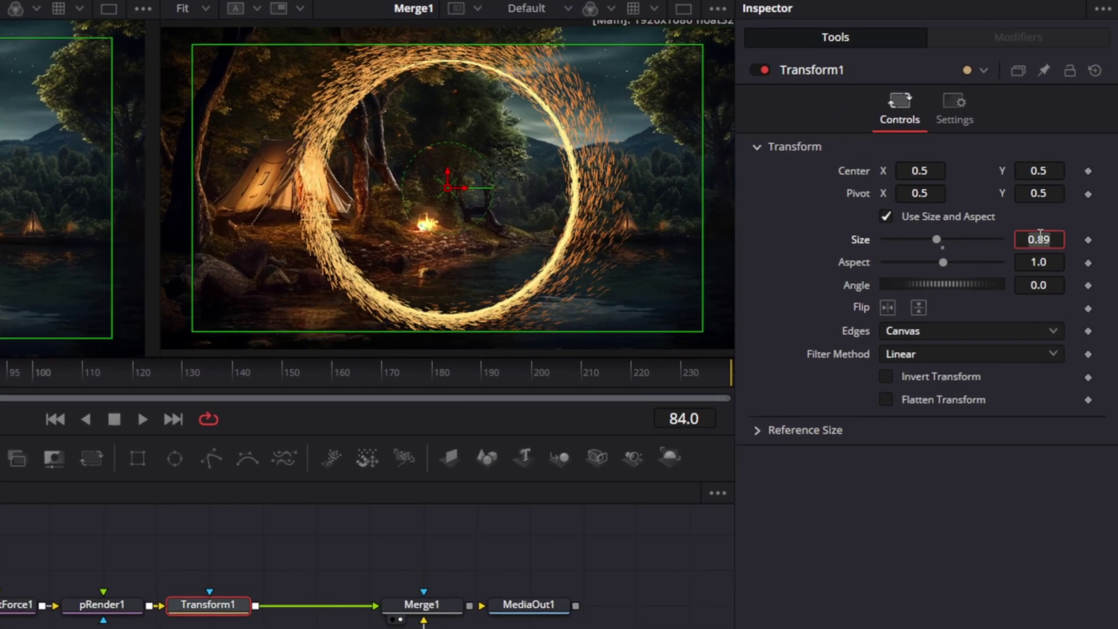
type("0.45")
key("Tab")
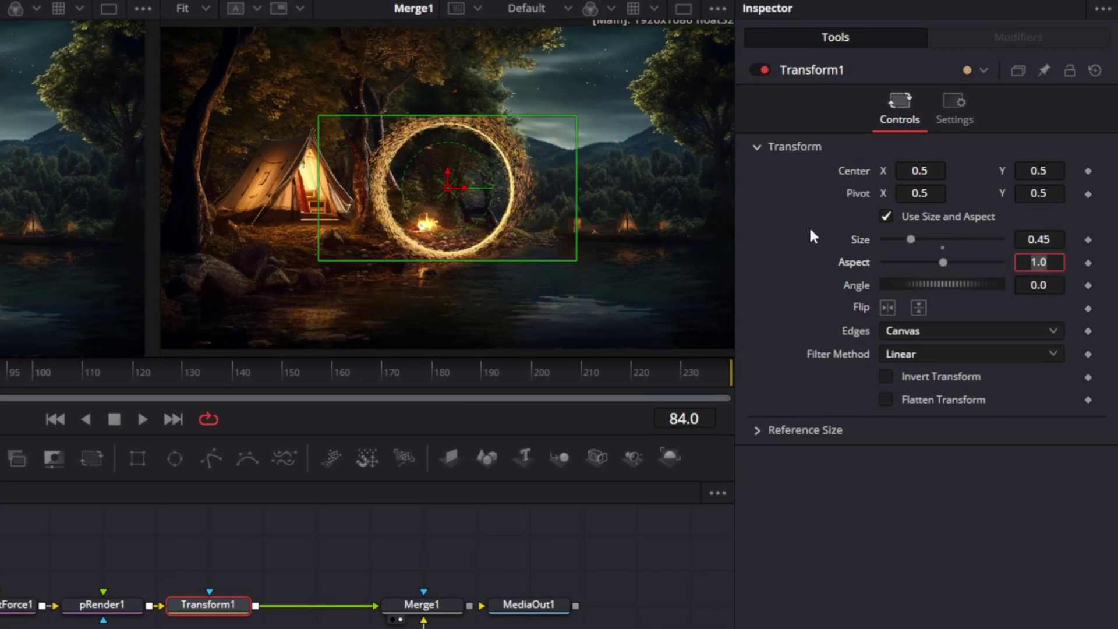
left_click_drag(448, 185, 488, 179)
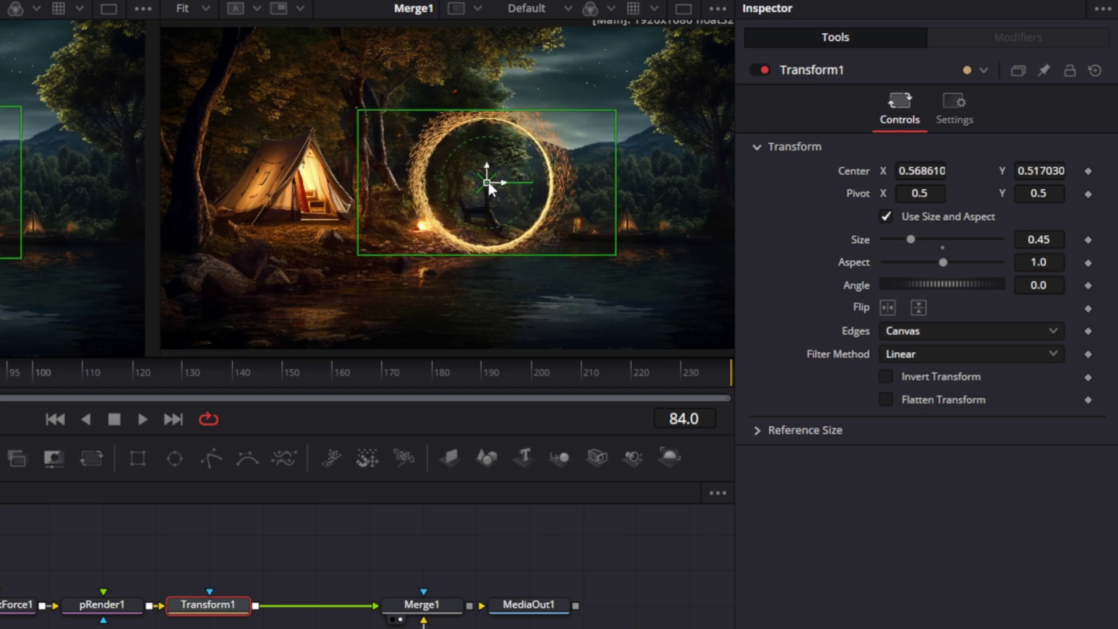
left_click(470, 568)
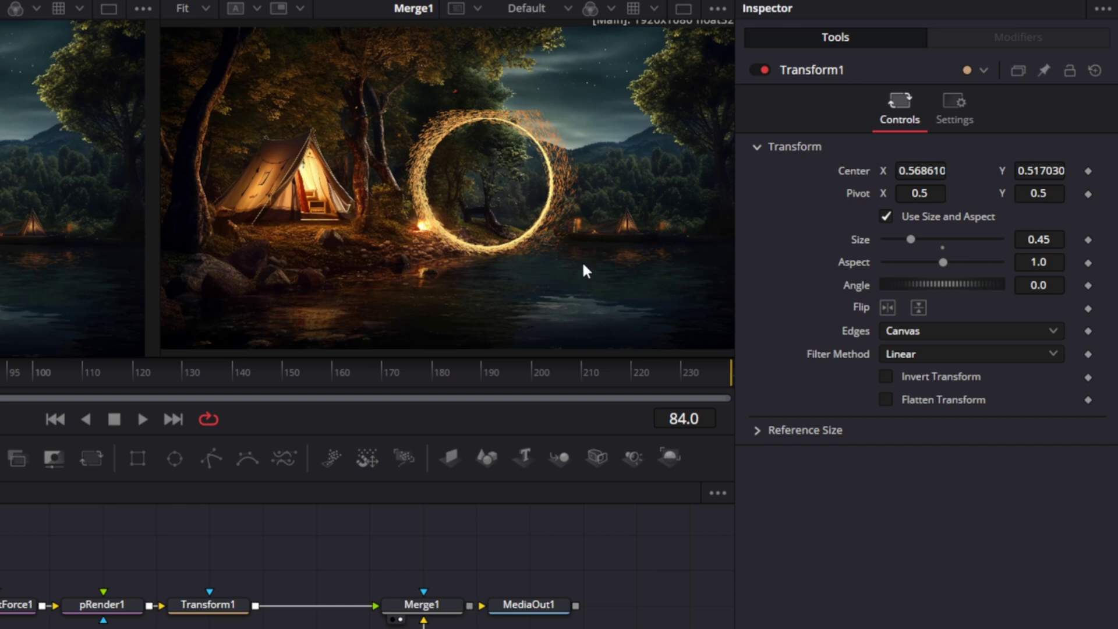
left_click(213, 607)
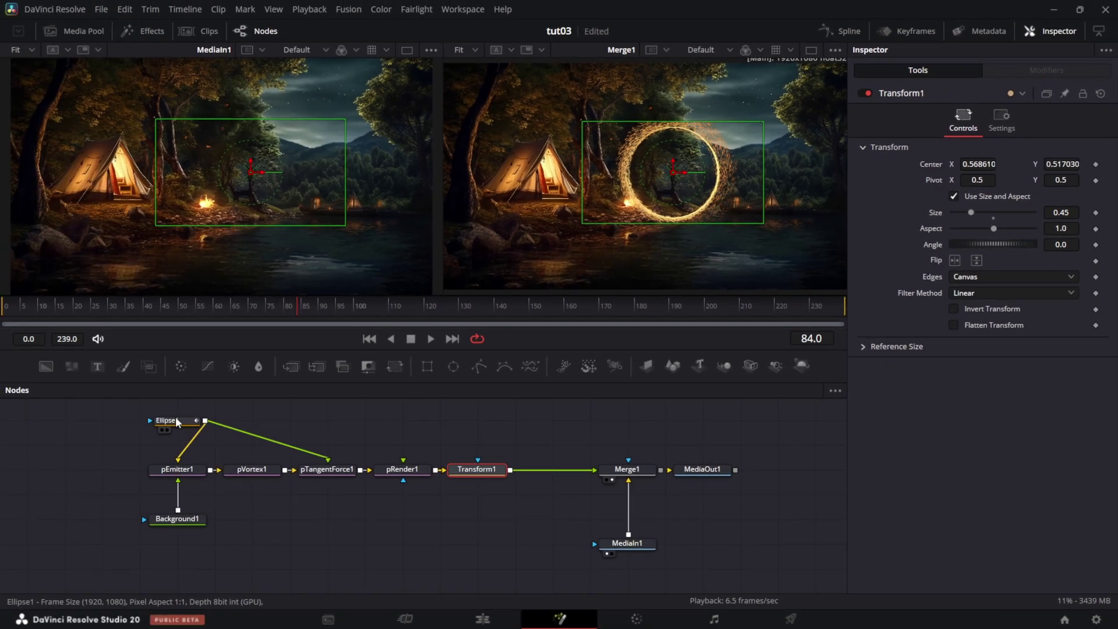
Give Ellipse1's Height an expression linked to its Width.
left_click(177, 418)
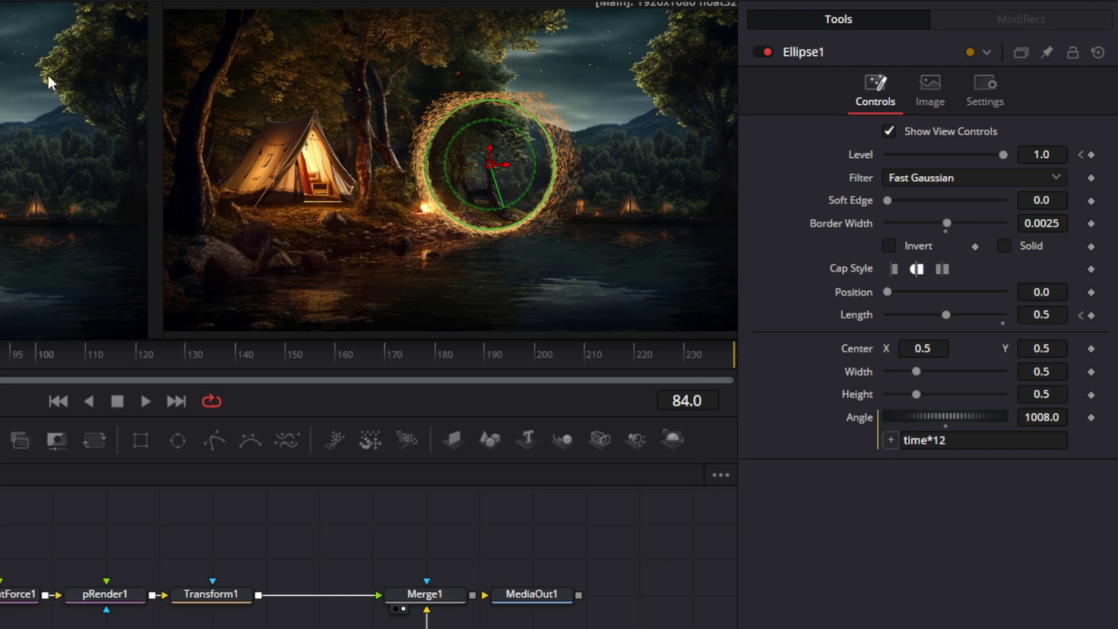
right_click(857, 392)
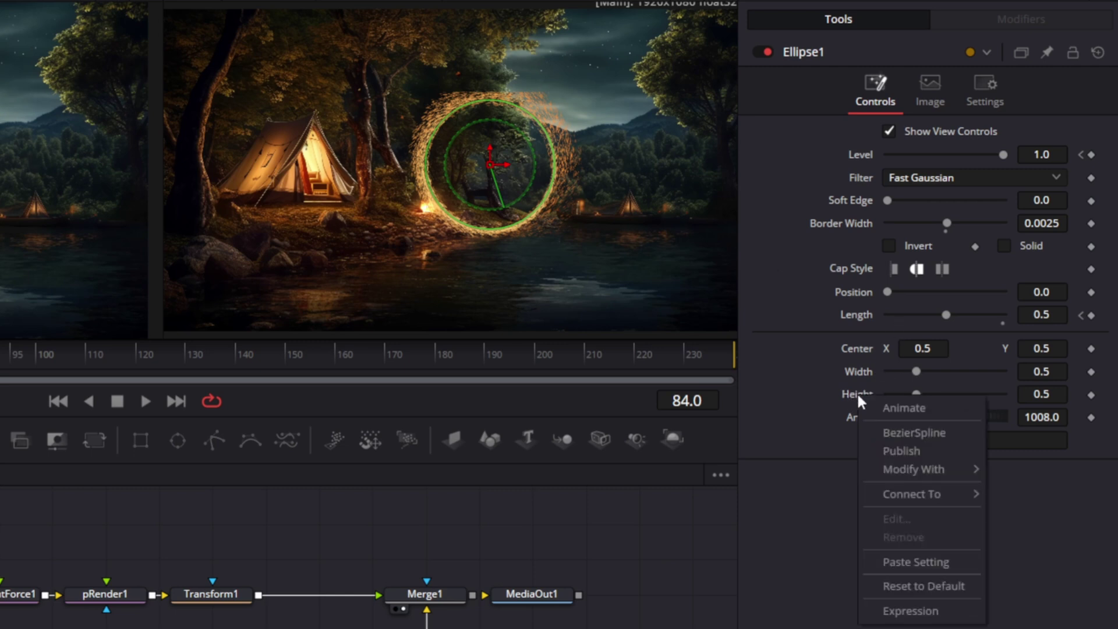
left_click(910, 610)
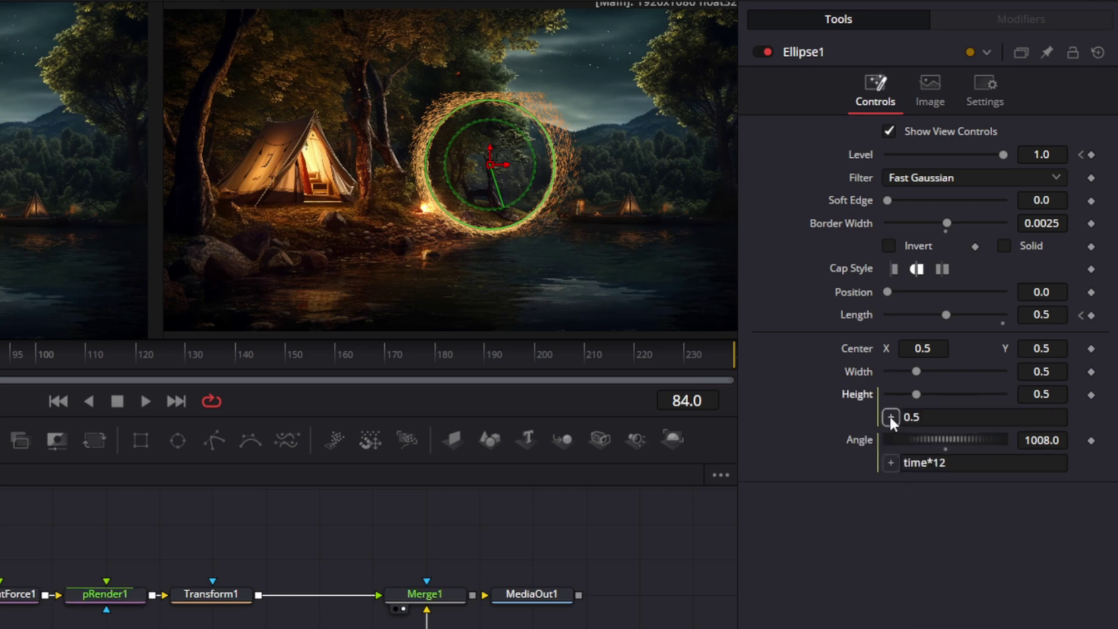
left_click_drag(916, 365, 857, 370)
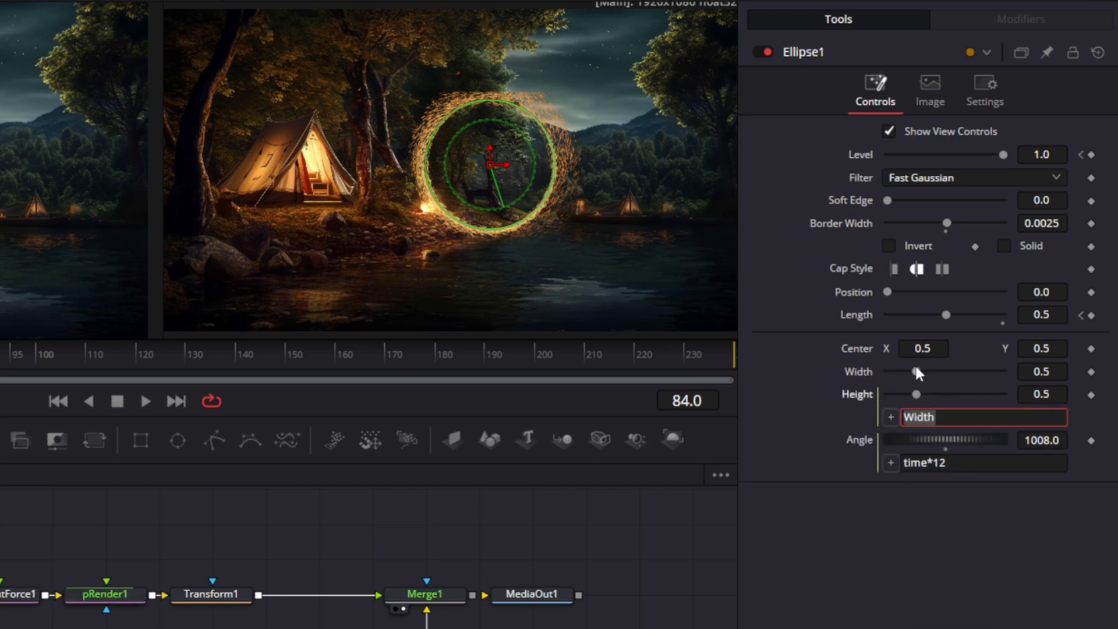
key("Return")
Set Ellipse1's Width and Height to 0.4.
left_click_drag(915, 371, 911, 372)
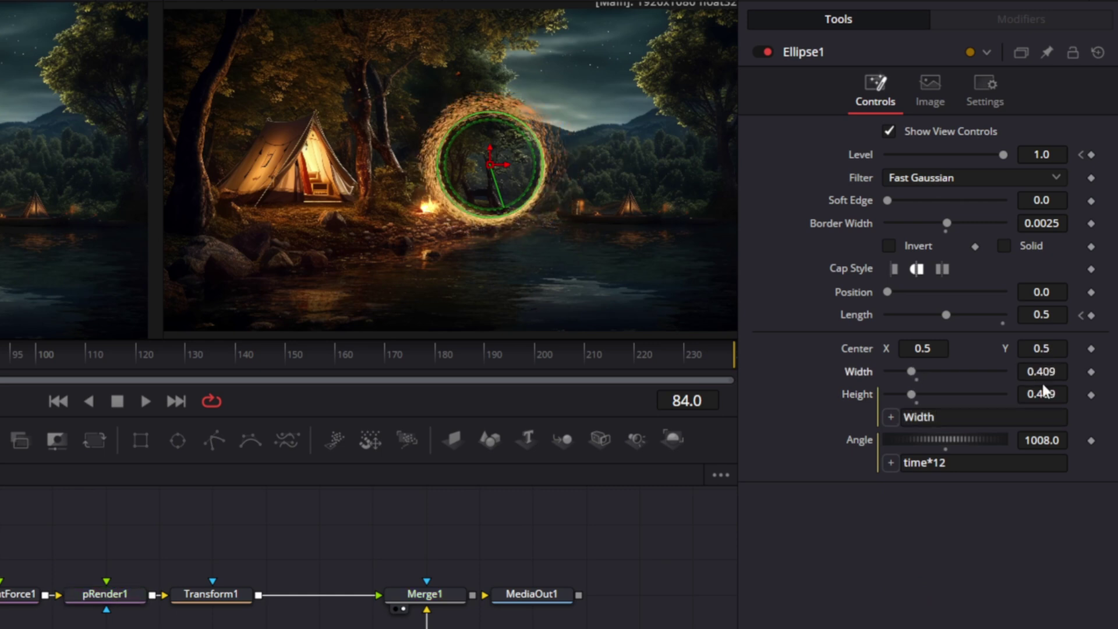
left_click(1059, 373)
key("BackSpace")
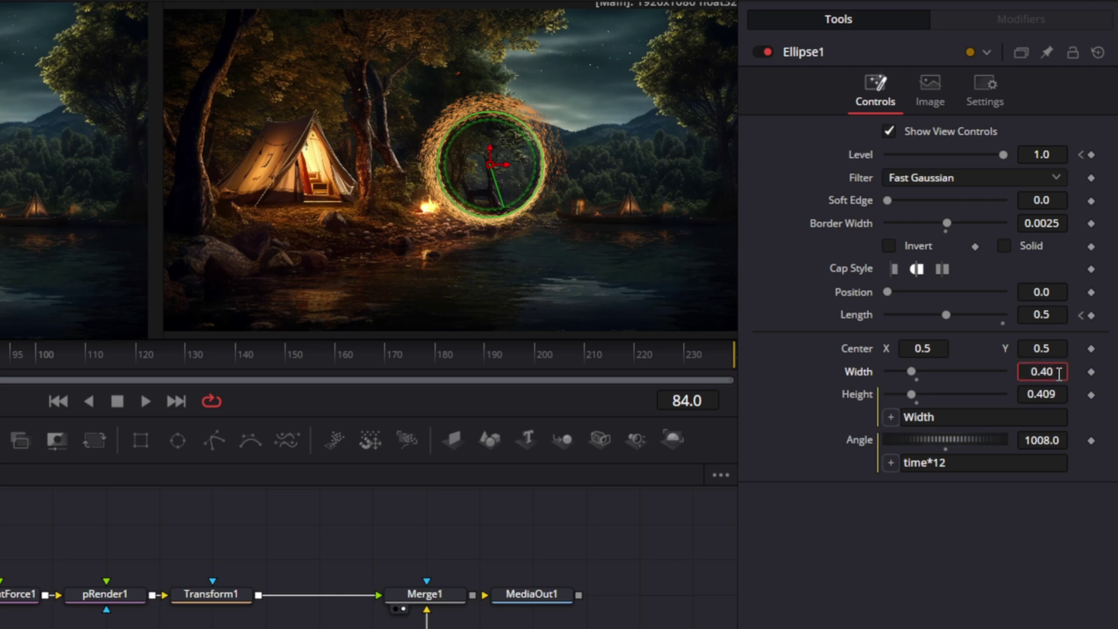
left_click(1059, 395)
key("BackSpace")
key("BackSpace")
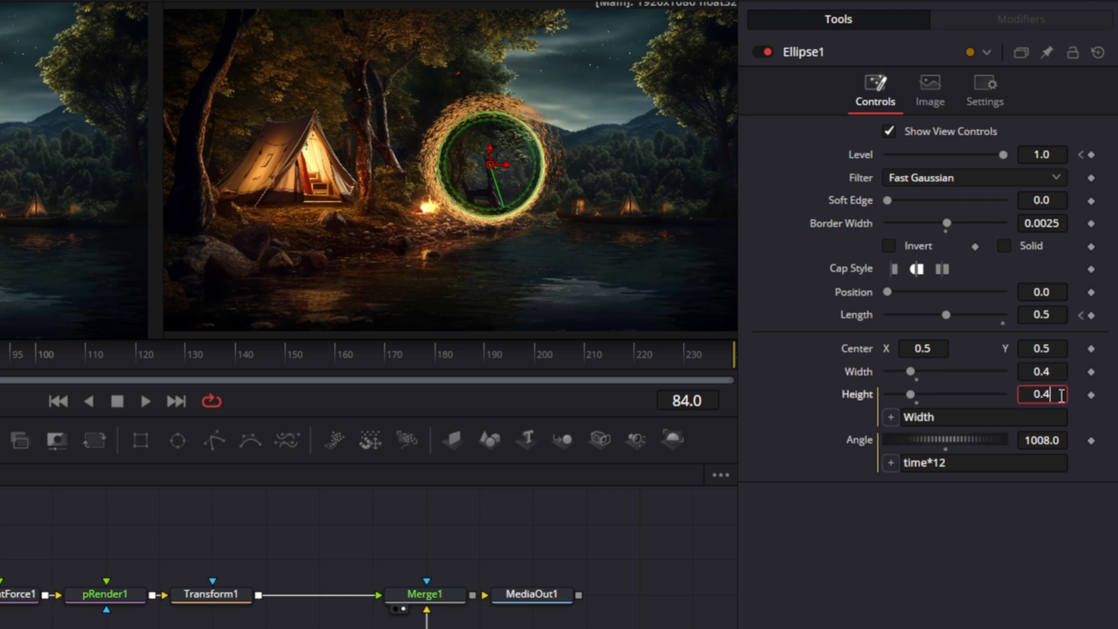
key("Return")
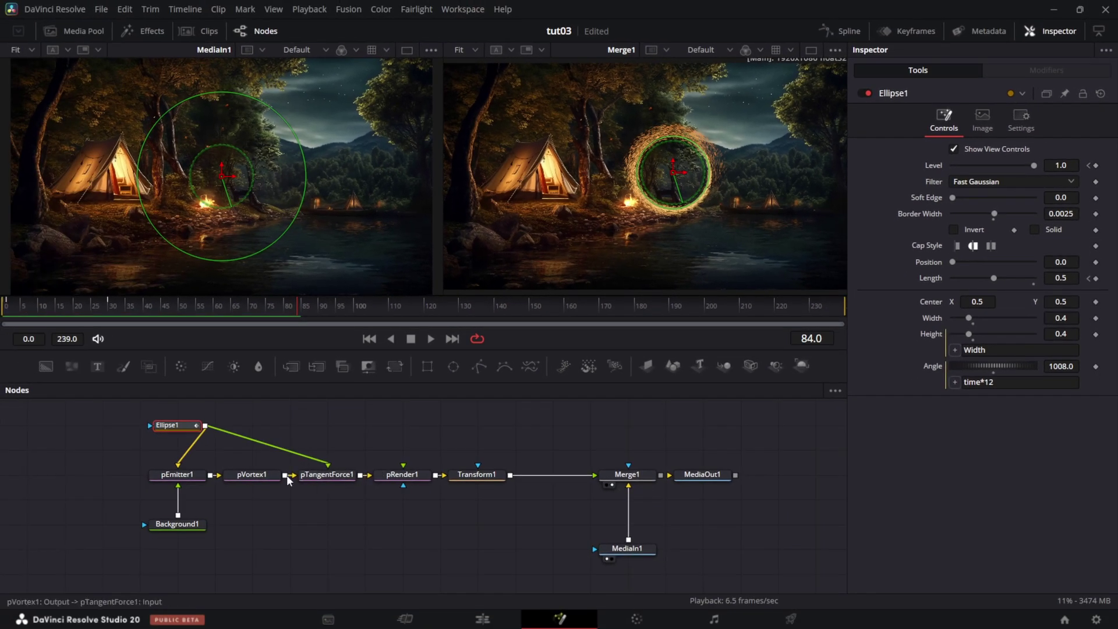
Set pVortex1's Size to 0.4.
left_click(262, 472)
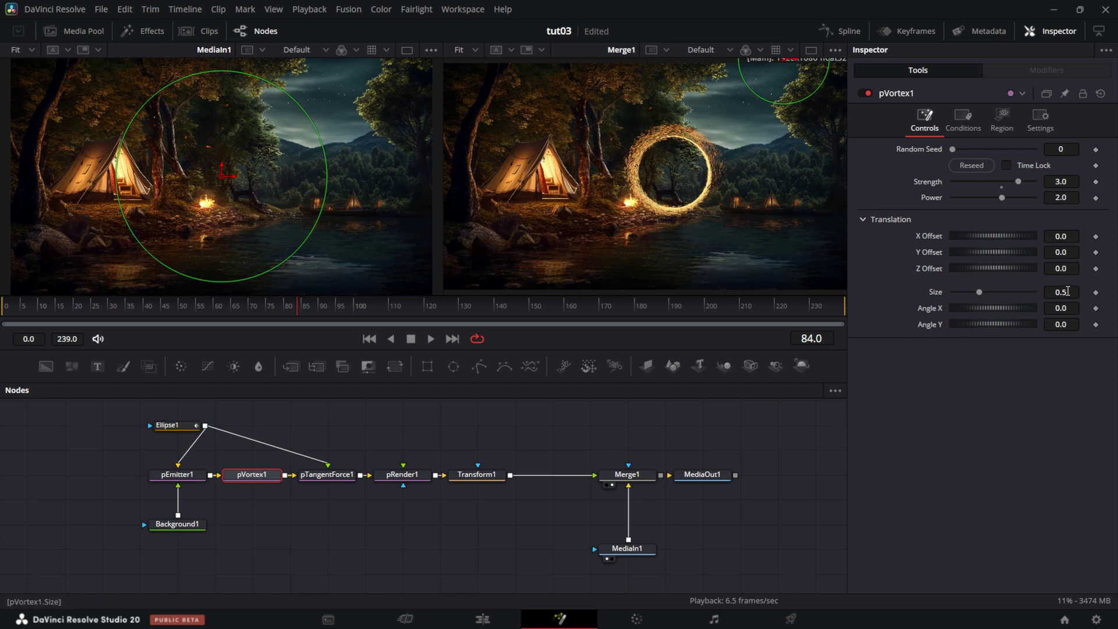
left_click(1068, 291)
key("Tab")
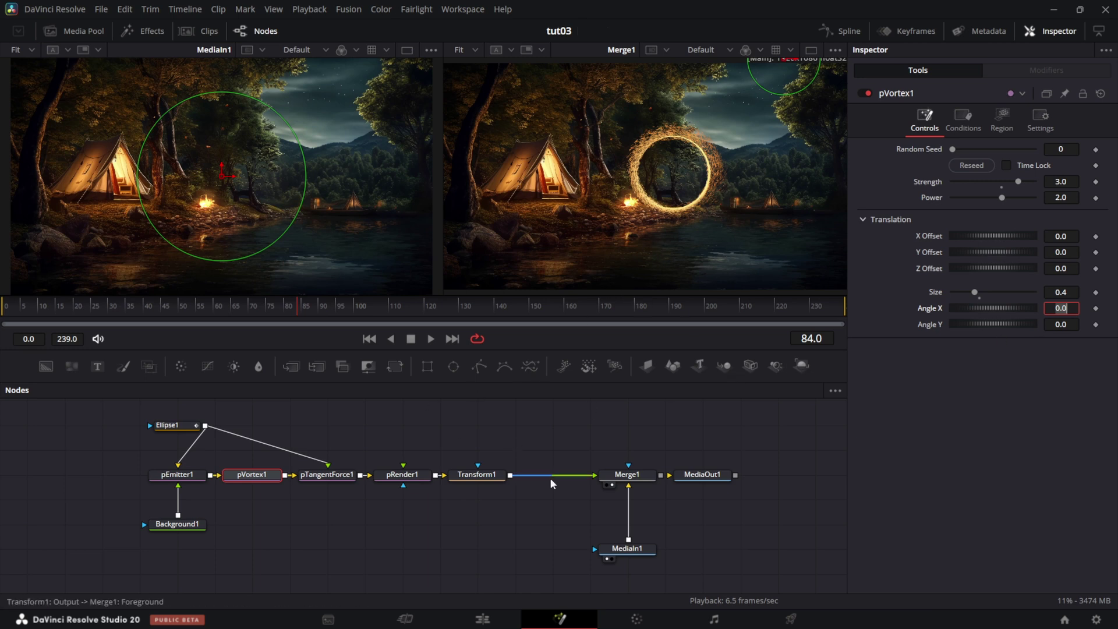
Shift Transform1's centre right and down to 0.605309, 0.448907.
scroll(526, 521, "down", 1)
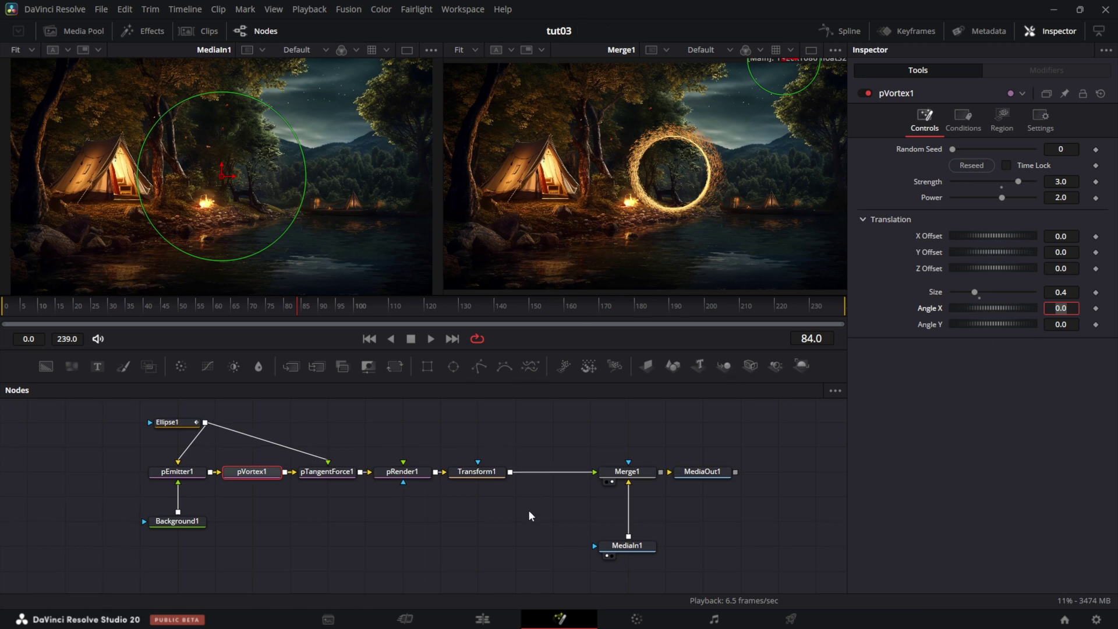
left_click(470, 470)
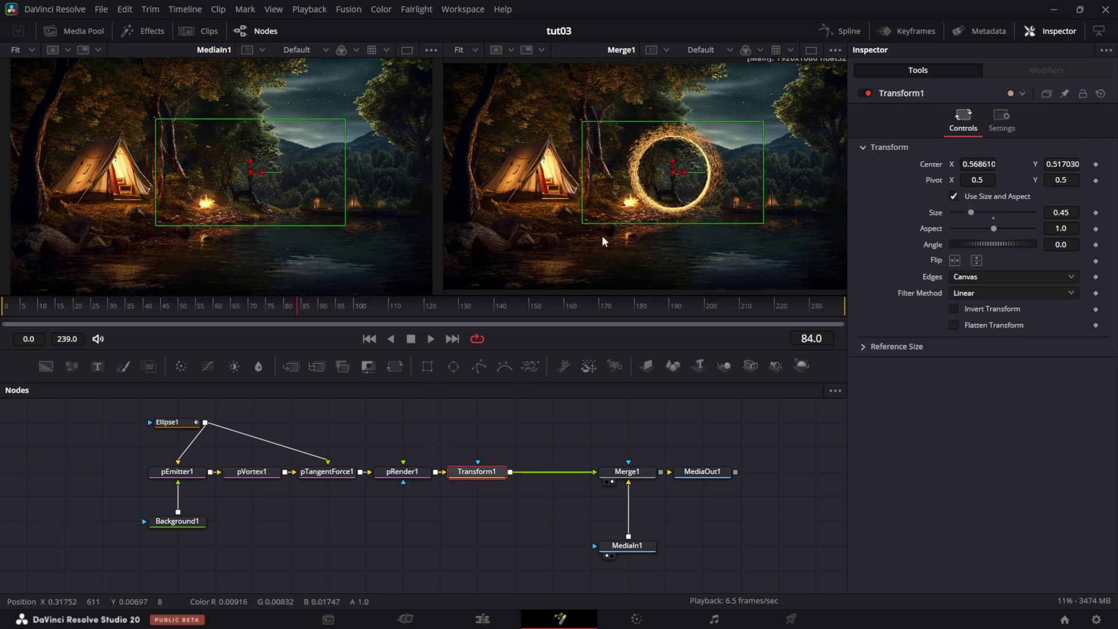
mouse_move(674, 178)
left_mouse_down()
mouse_move(702, 187)
mouse_move(689, 194)
left_mouse_up()
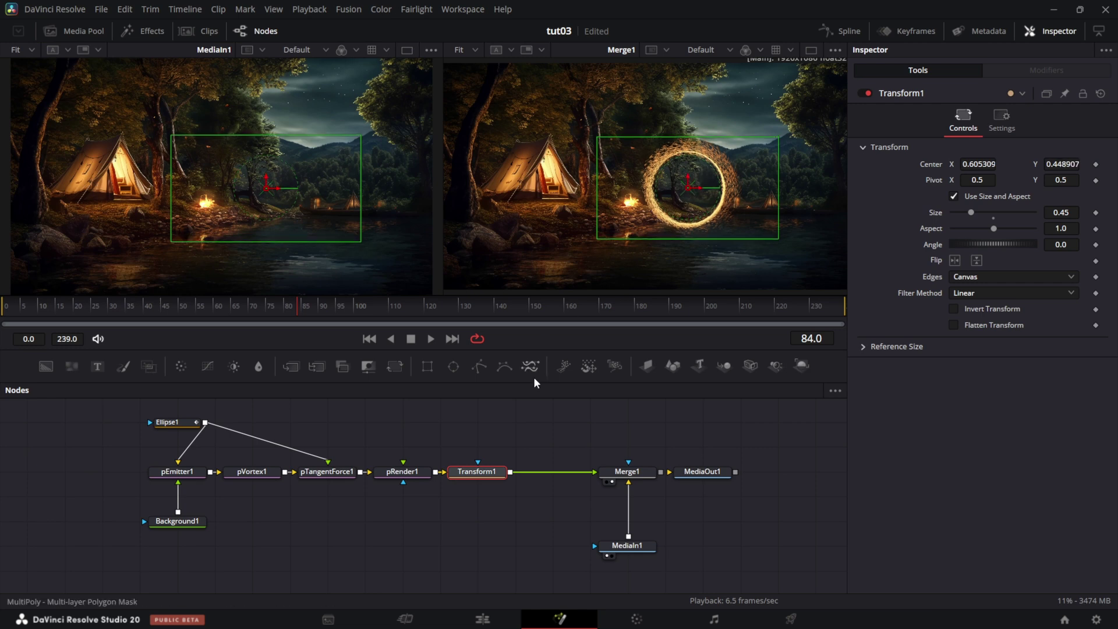
Add SoftGlow1 after Transform1 with Glow Size 100, then shift Merge1, MediaOut1 and MediaIn1 right.
left_click(476, 515)
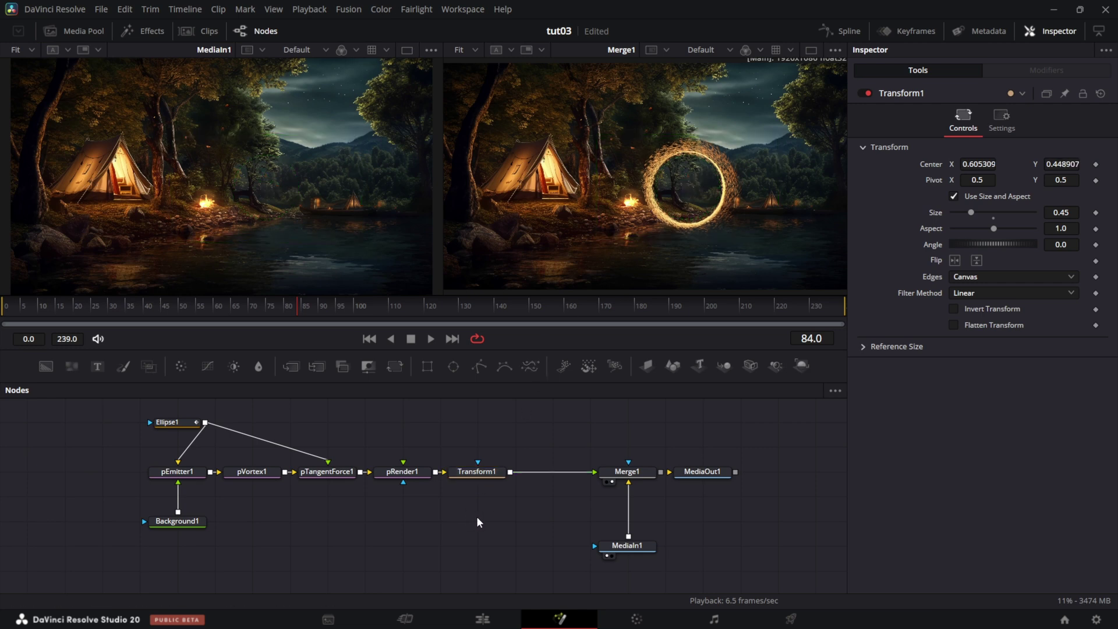
left_click(476, 478)
key("shift+space")
type("soft")
key("Return")
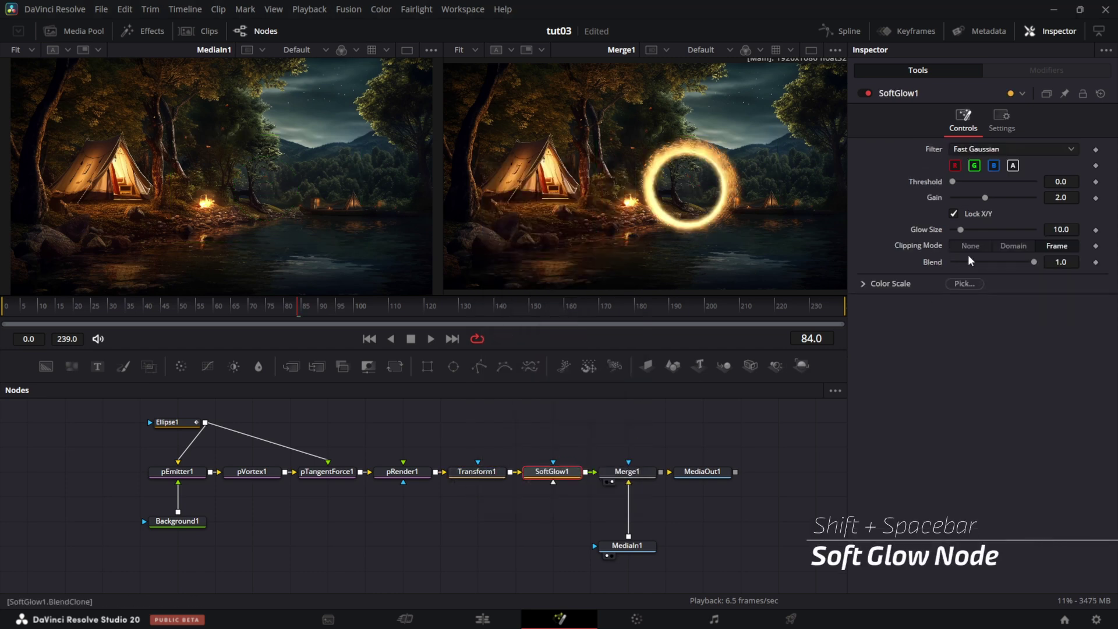
left_click_drag(961, 229, 1115, 233)
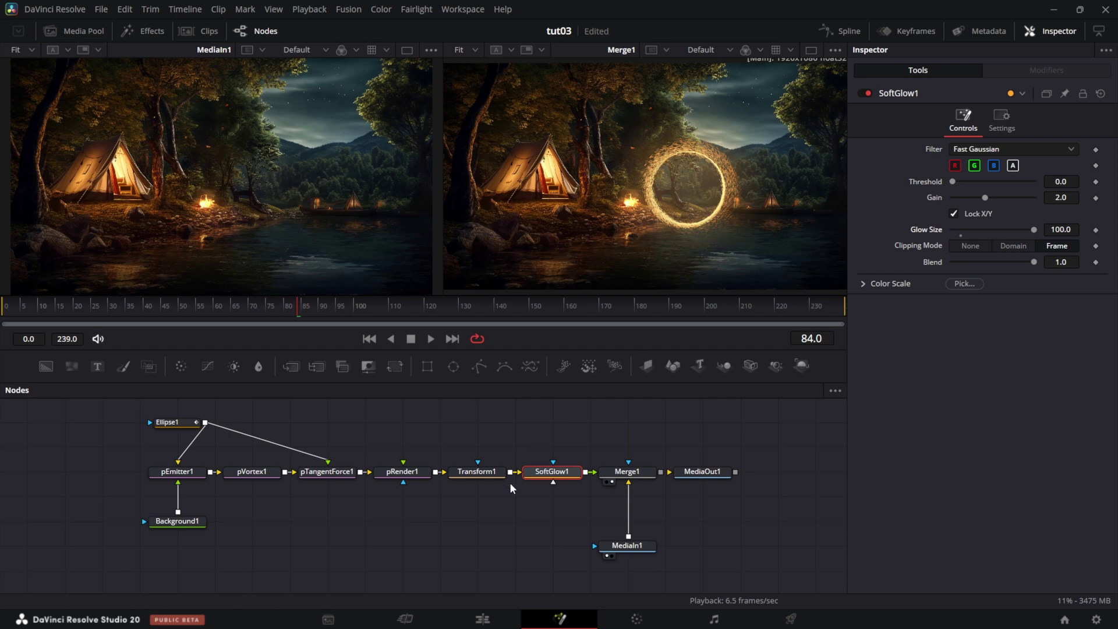
left_click_drag(648, 442, 690, 556)
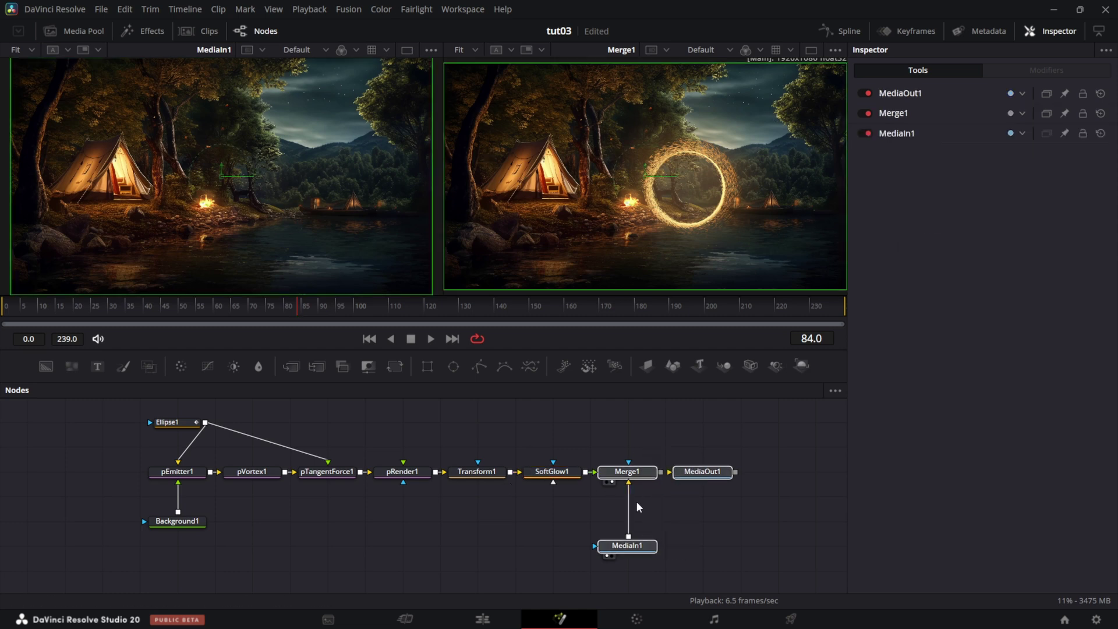
left_click_drag(629, 479, 662, 479)
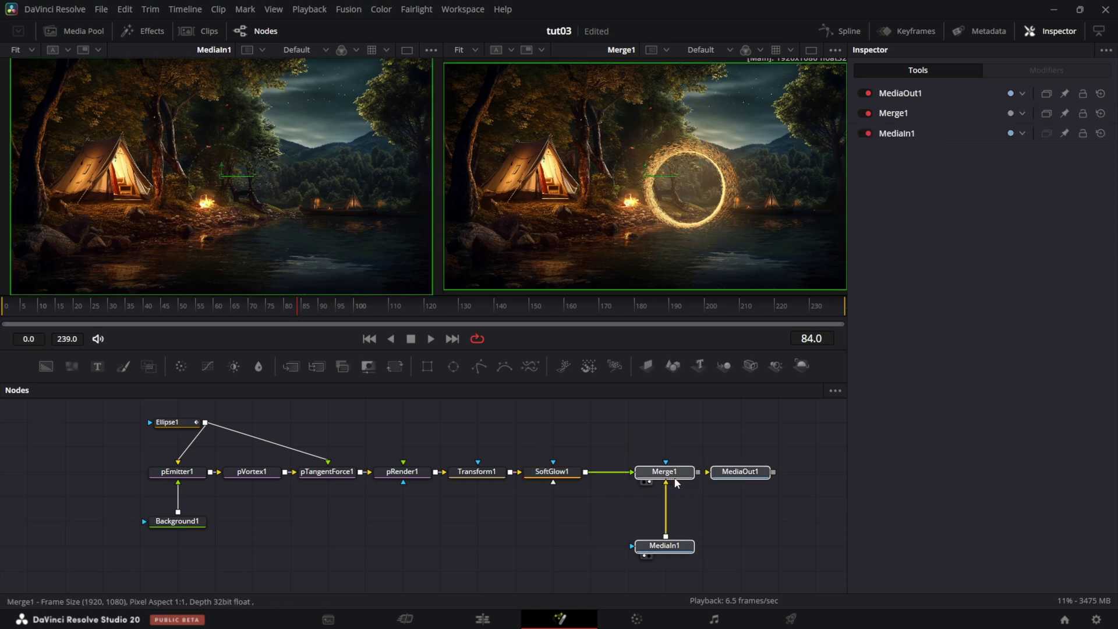
Add a Transform2 node fed by Transform1's output.
left_click(581, 533)
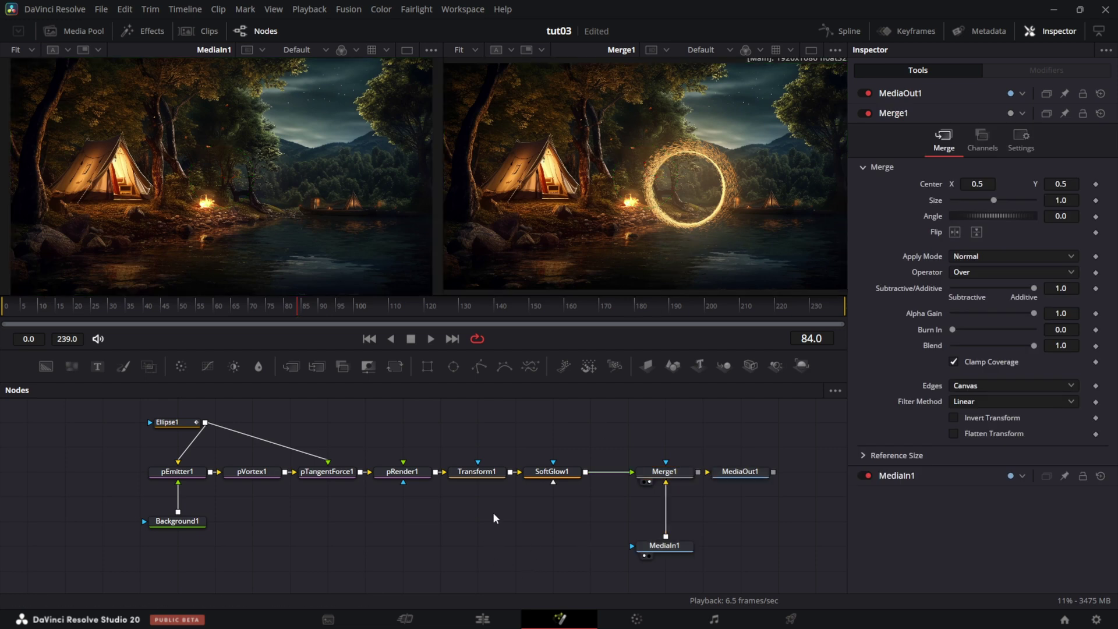
key("shift+space")
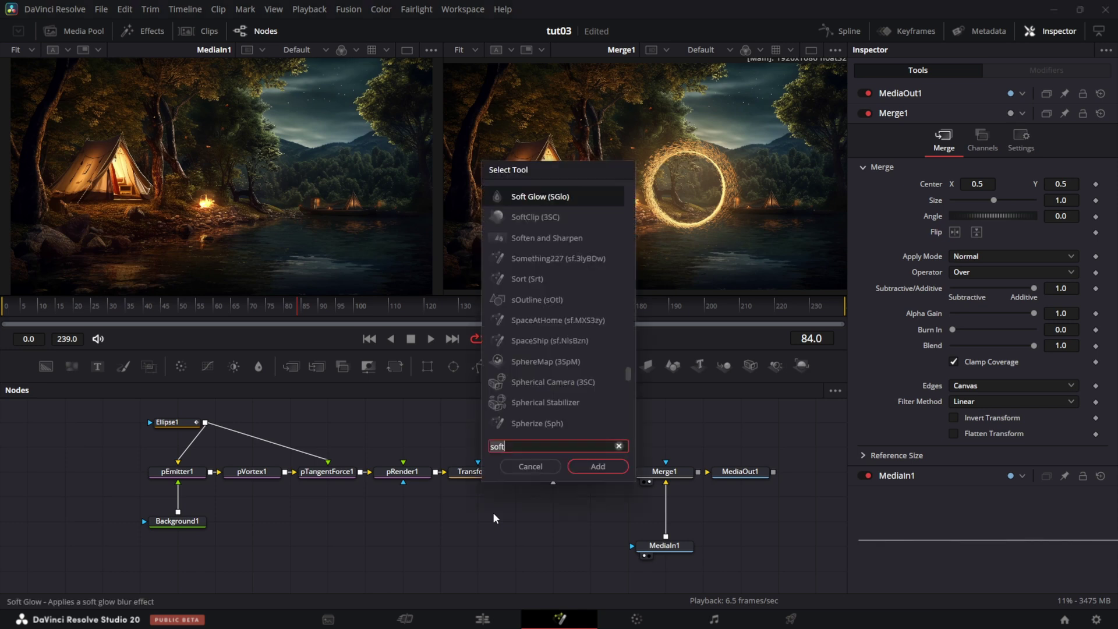
type("t")
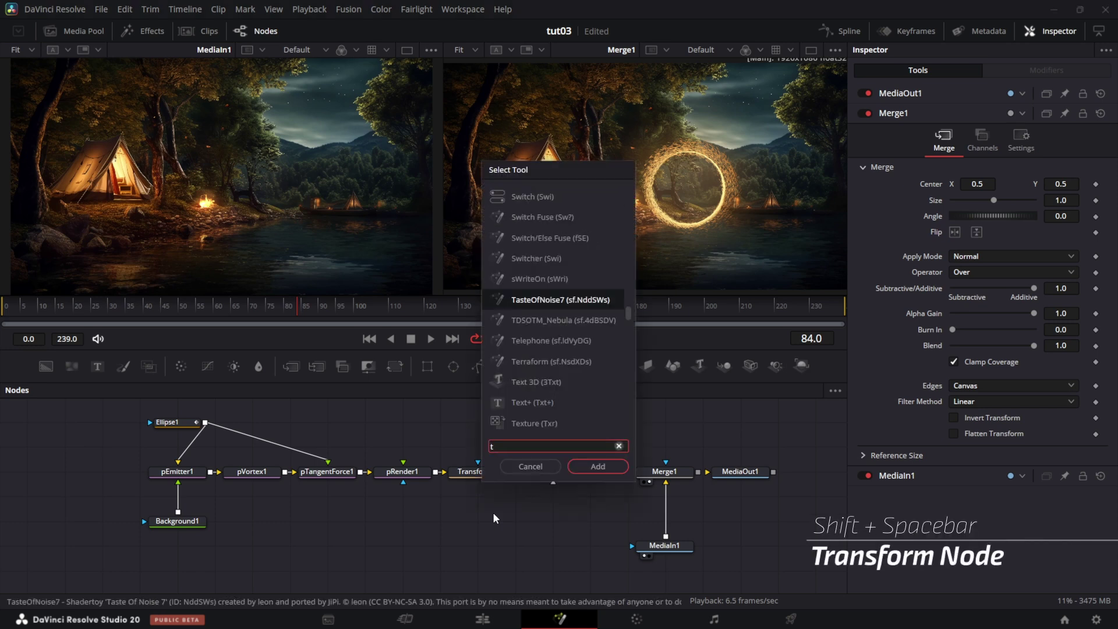
type("ransform")
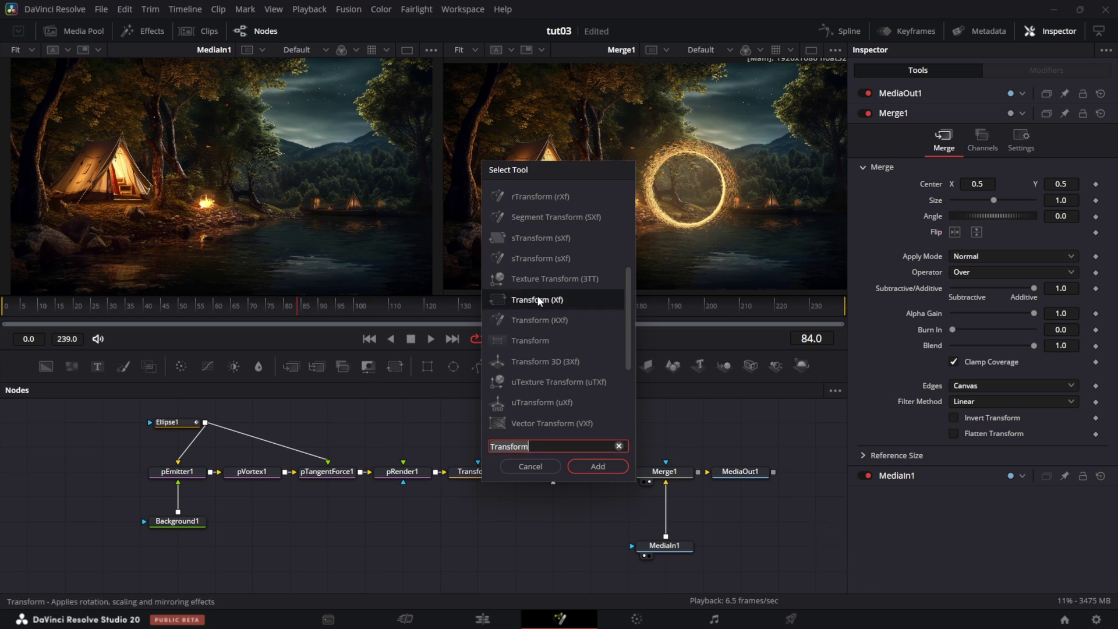
left_click(539, 300)
left_click(529, 338)
left_click(568, 447)
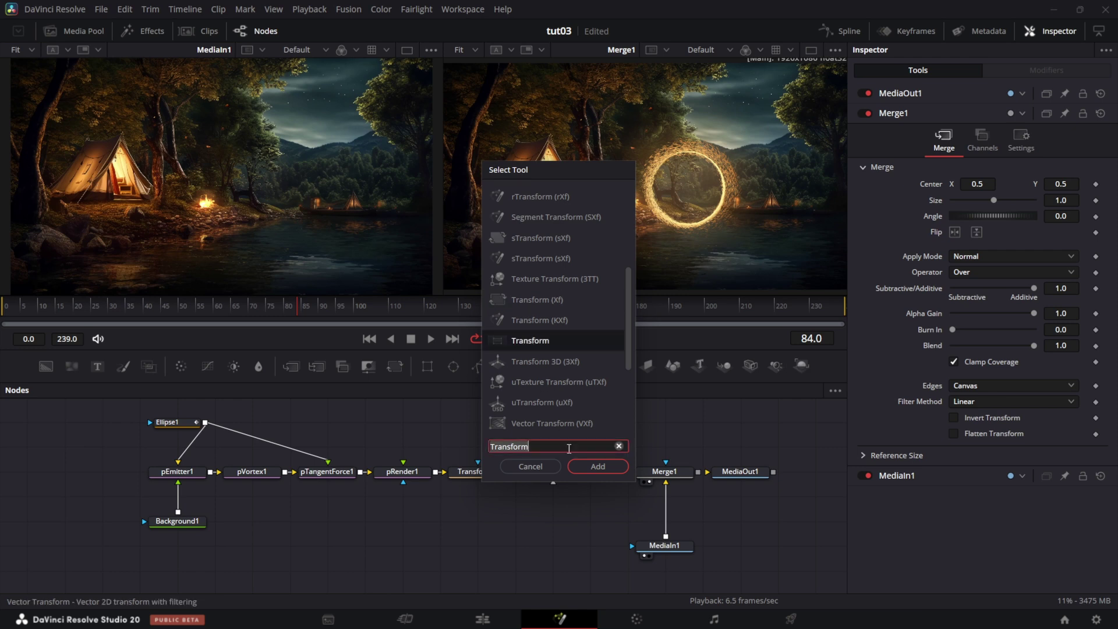
left_click(594, 467)
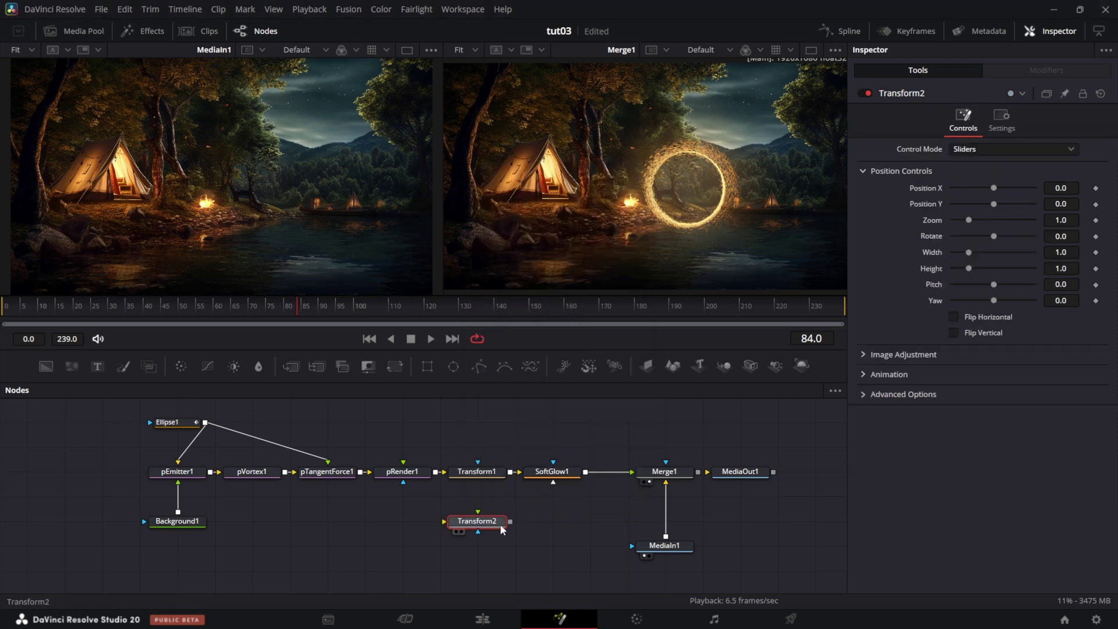
left_click_drag(494, 526, 519, 528)
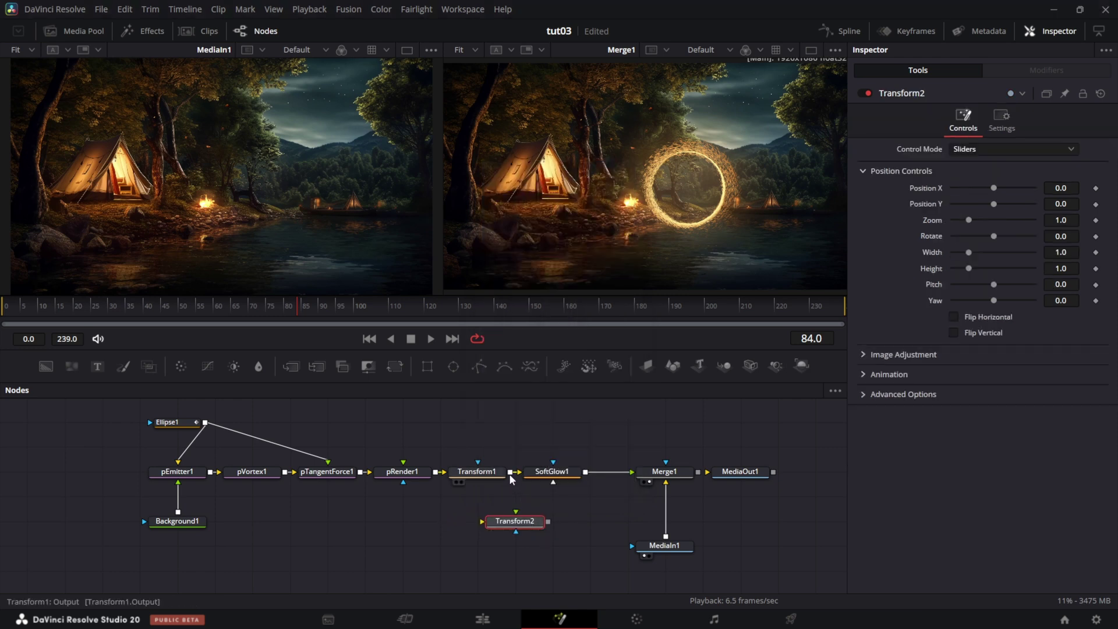
left_click_drag(510, 471, 520, 486)
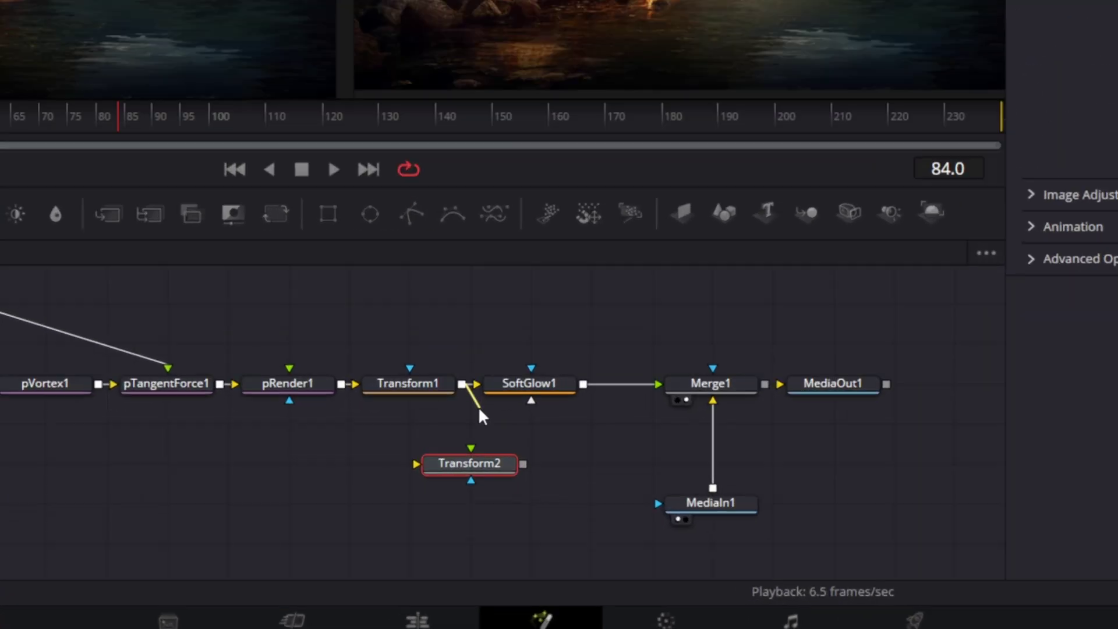
left_click_drag(479, 409, 455, 426)
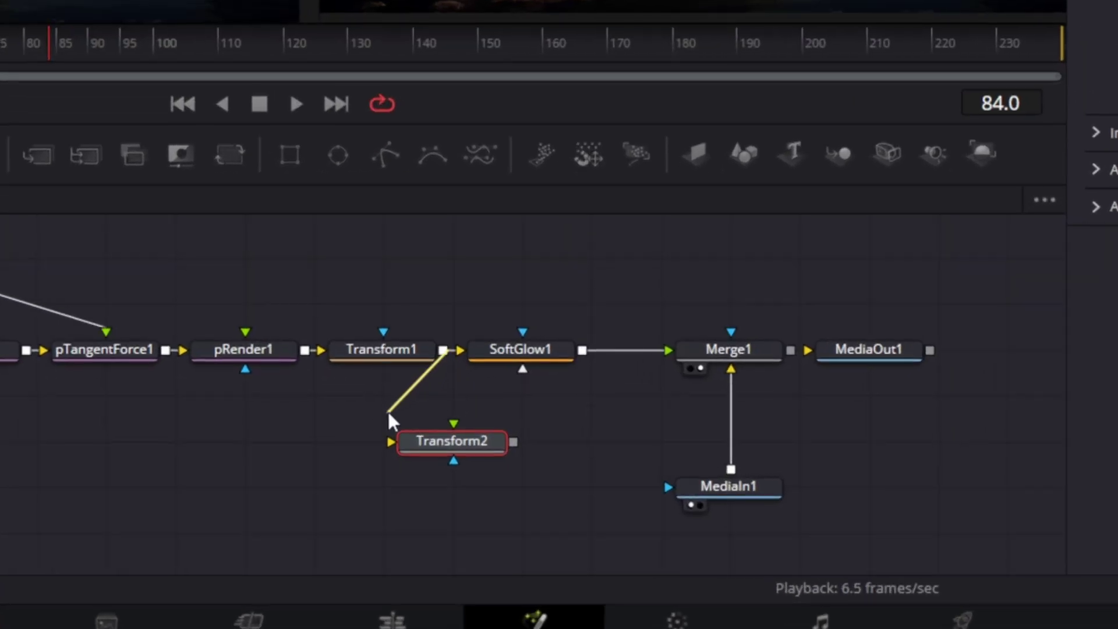
left_click_drag(385, 417, 391, 439)
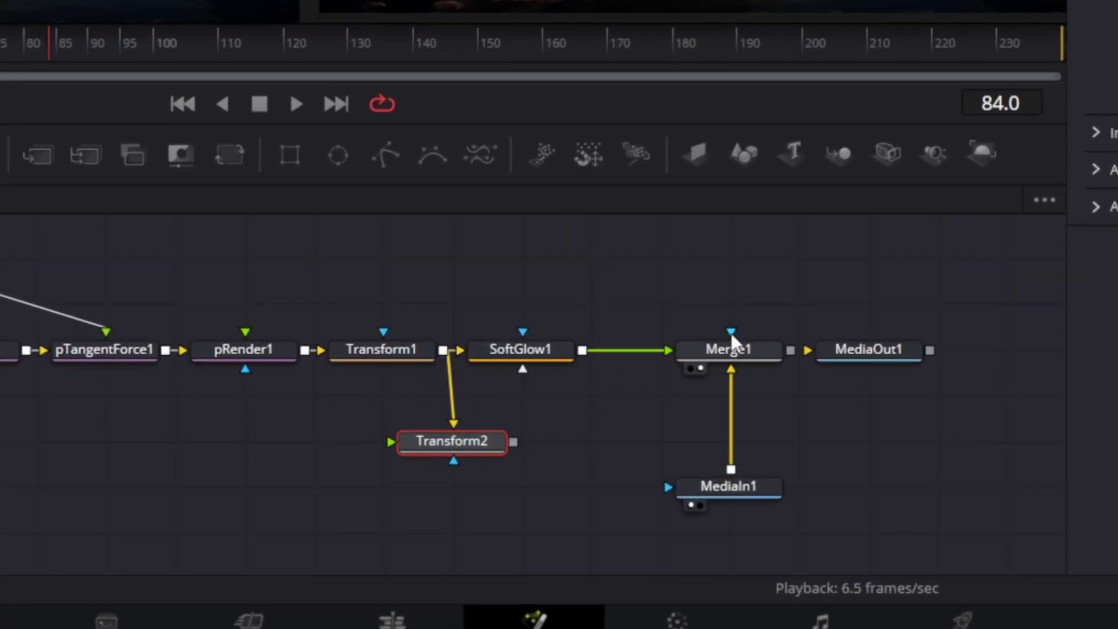
Move the output nodes right and merge Transform2 with SoftGlow1 through Merge2 before Merge1.
left_click_drag(728, 314, 898, 502)
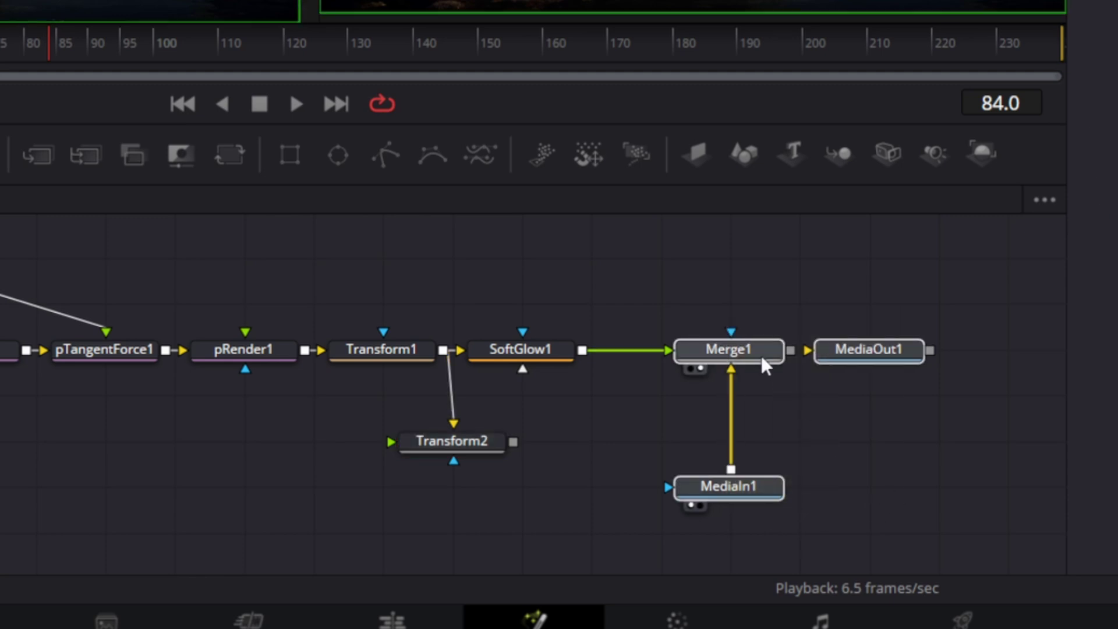
left_click_drag(760, 355, 900, 356)
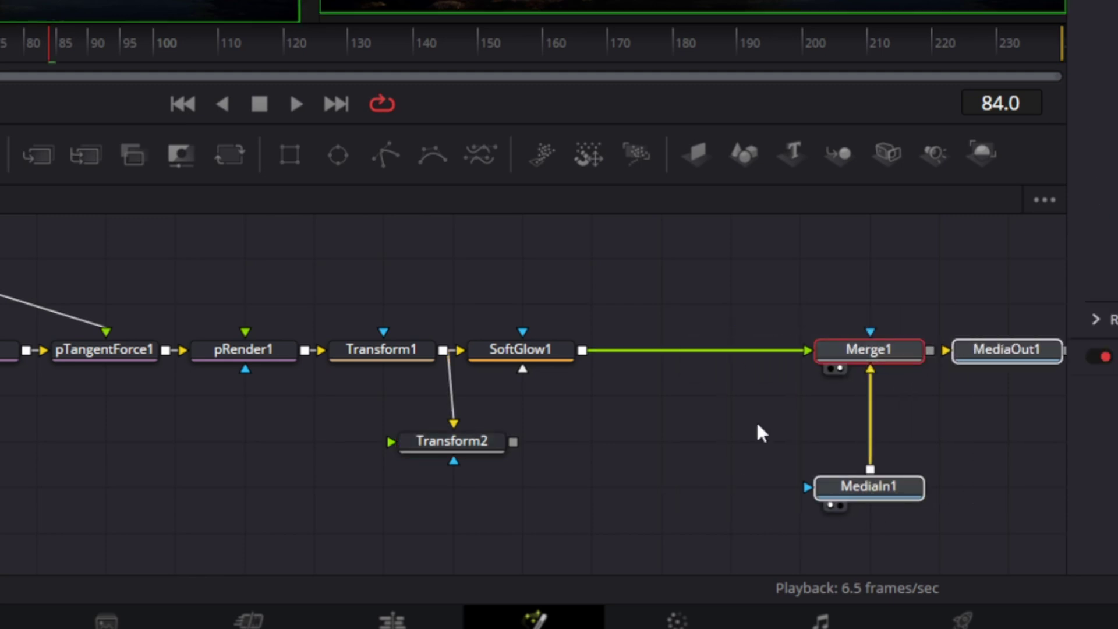
left_click_drag(513, 442, 584, 347)
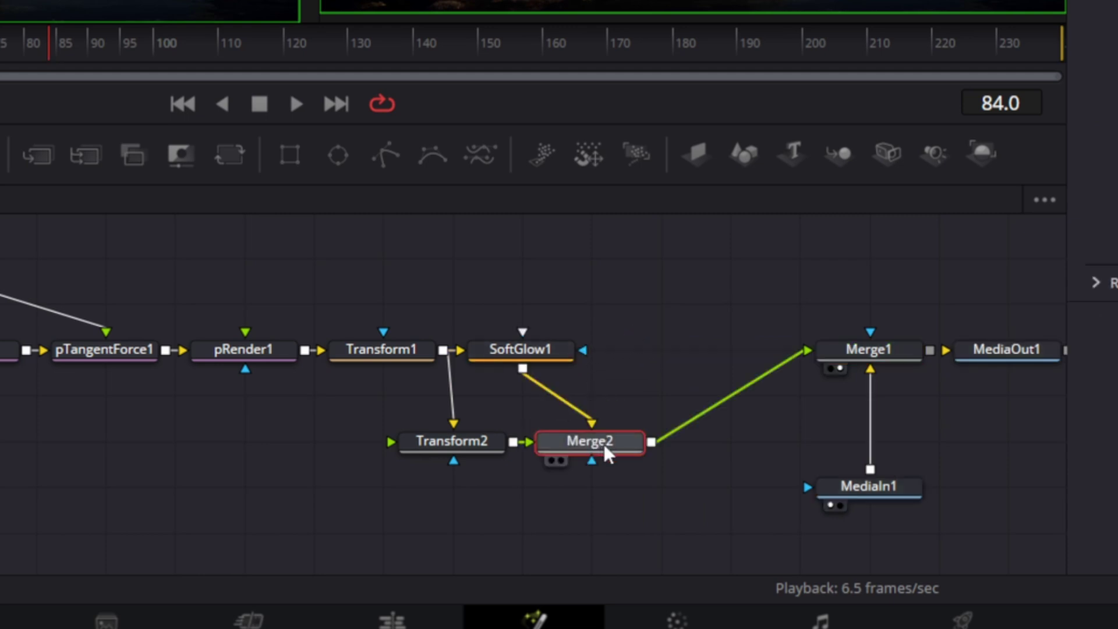
left_click_drag(604, 447, 676, 373)
Rotate the Transform2 ring 180°, flip it horizontally, move it below the portal, and set Pitch -1.5.
left_click(504, 440)
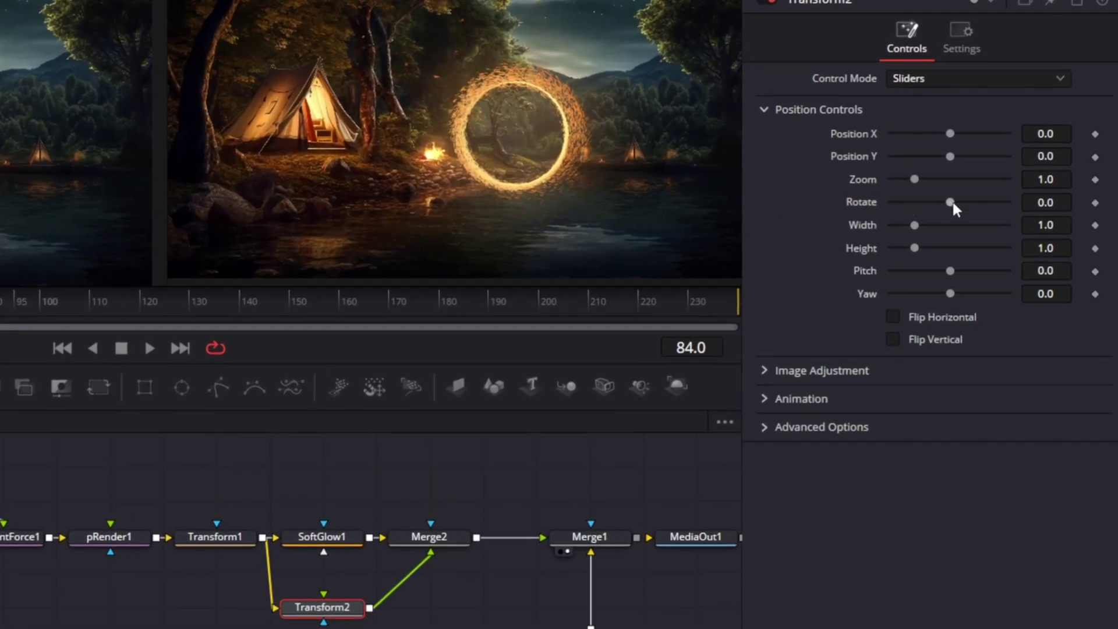
left_click_drag(952, 200, 1029, 205)
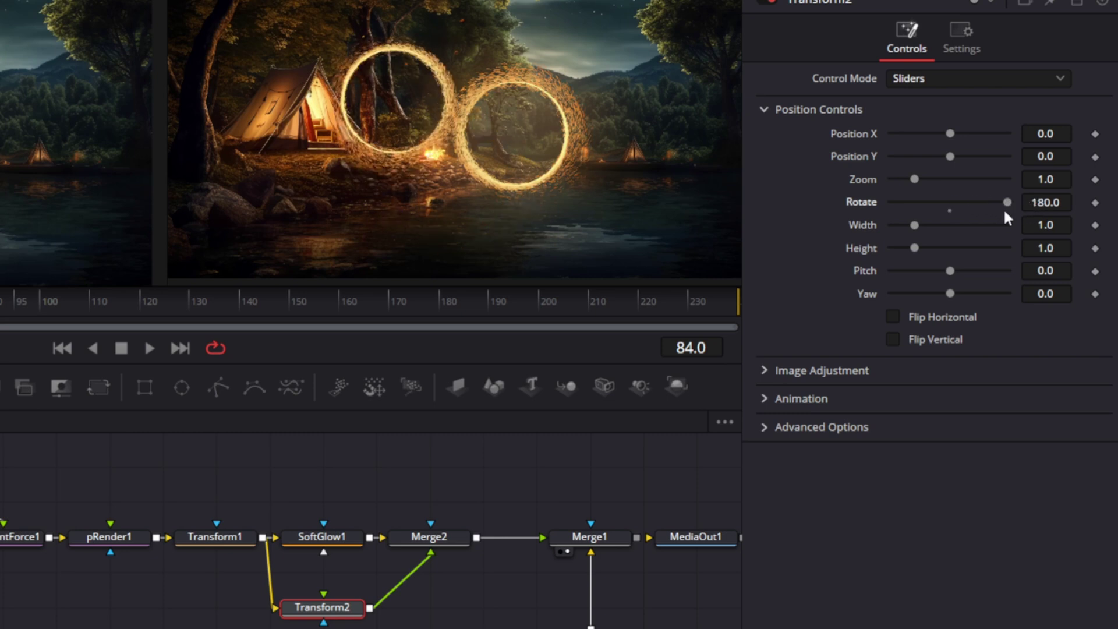
left_click(893, 320)
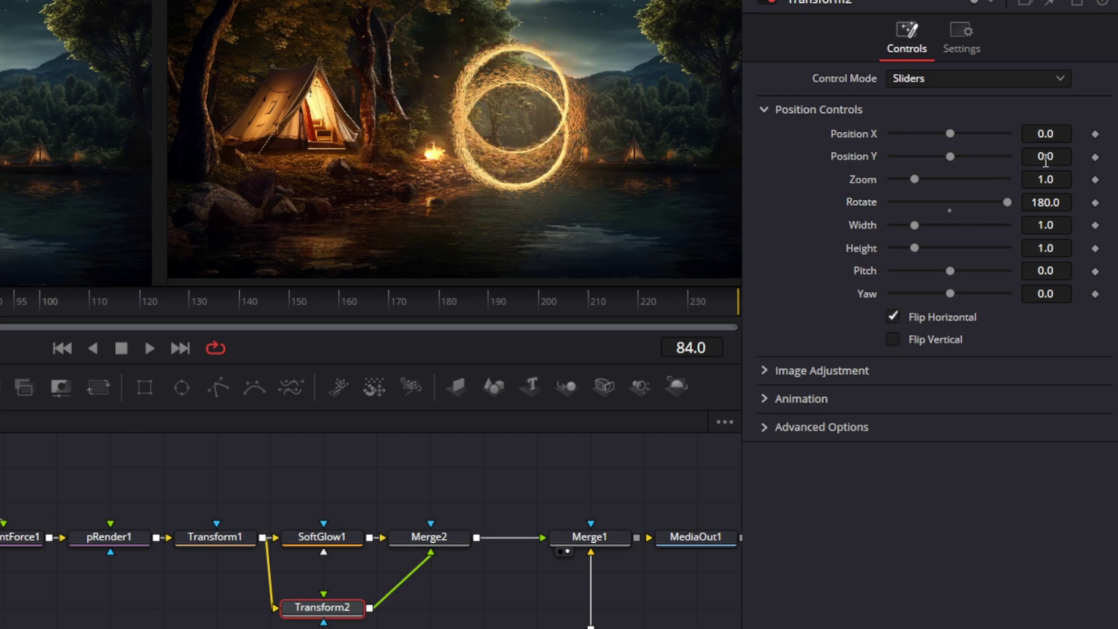
left_click_drag(1045, 162, 1014, 162)
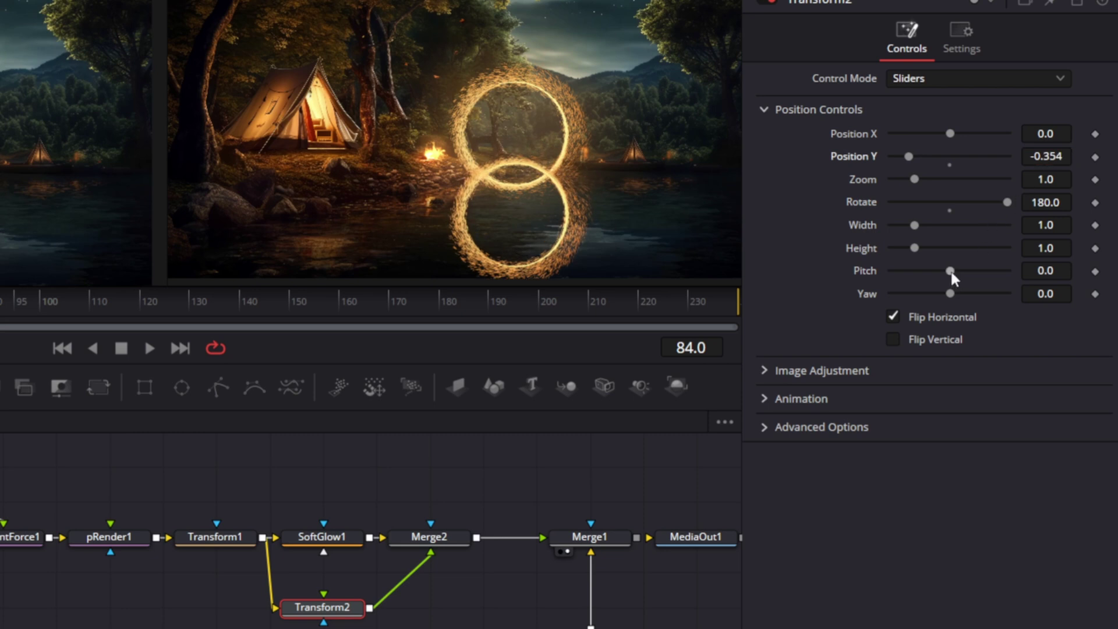
left_click_drag(950, 270, 950, 294)
double_click(870, 295)
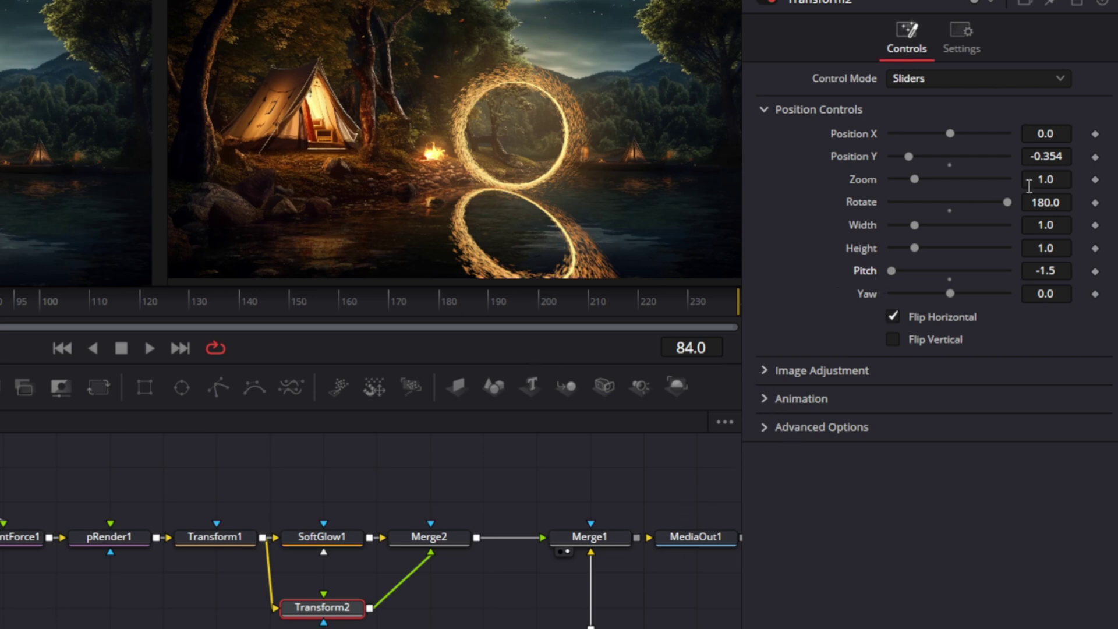
Set the reflection's Height to 0.4 and position it at X -0.008, Y -0.345.
left_click_drag(1061, 157, 1041, 157)
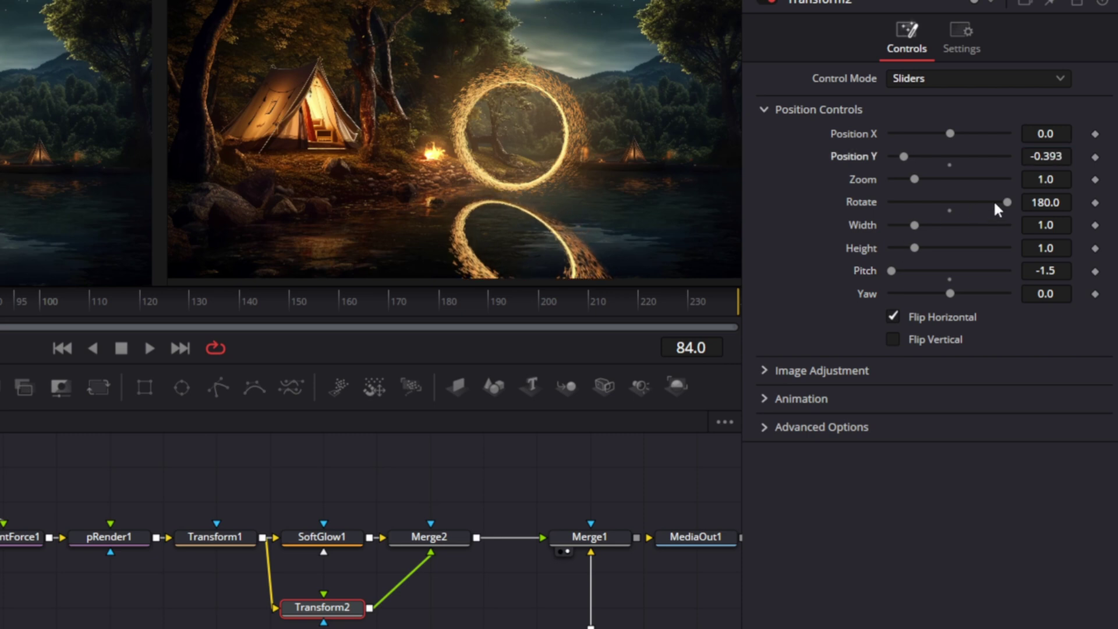
left_click_drag(1008, 202, 1011, 201)
left_click_drag(949, 134, 948, 135)
left_click_drag(915, 243, 897, 255)
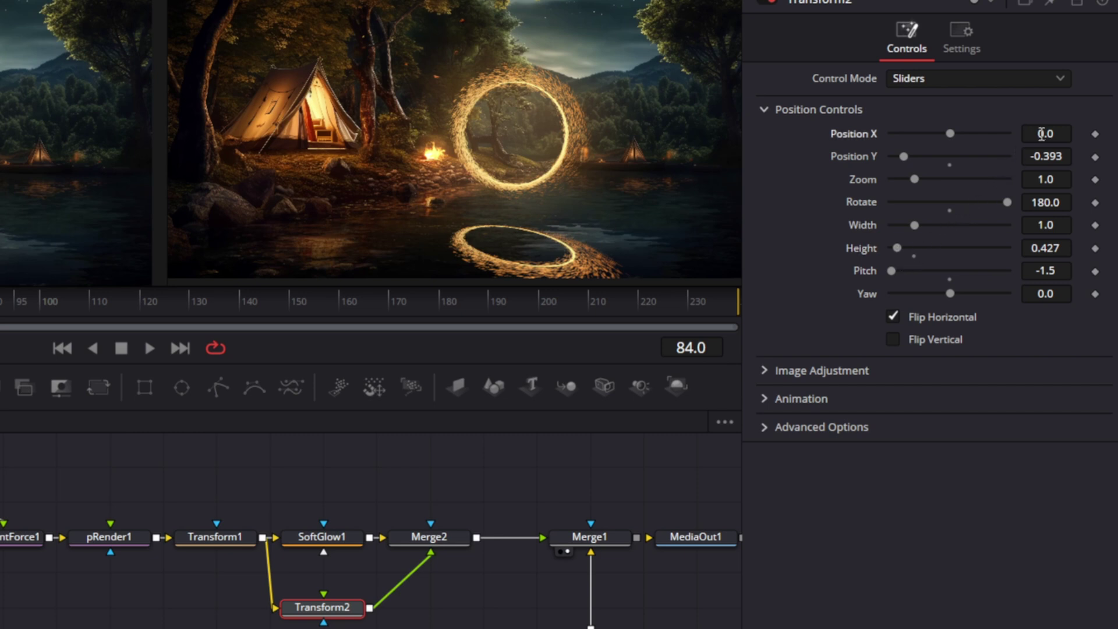
left_click_drag(1042, 134, 1040, 133)
left_click(1060, 248)
type("0.4")
key("Tab")
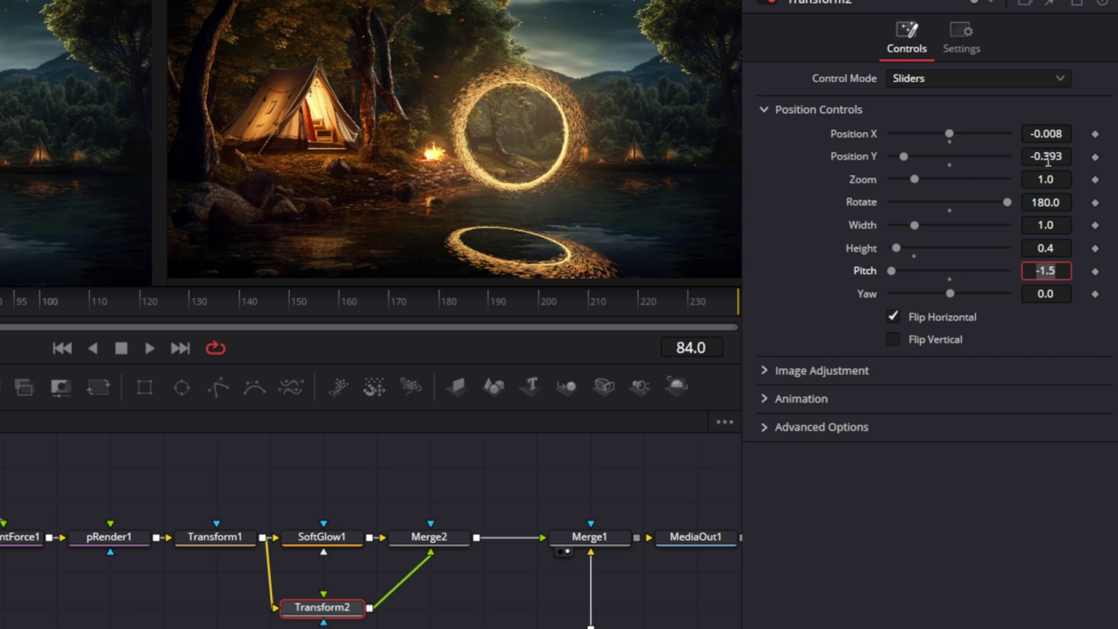
left_click_drag(1048, 161, 1076, 160)
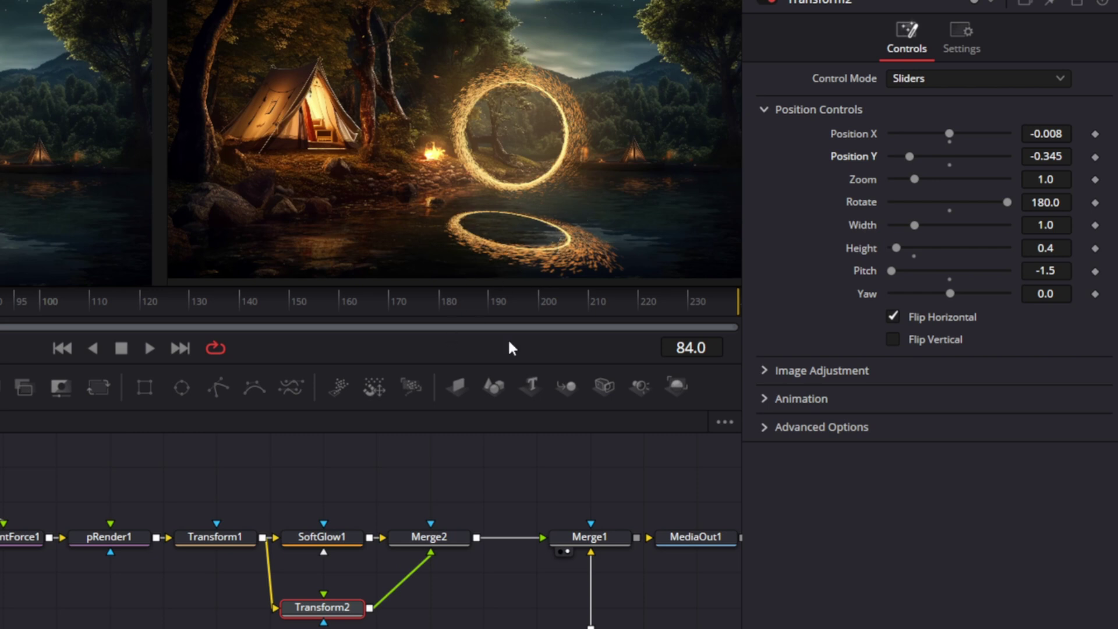
Set Merge2's Apply Mode to Screen with a Blend of 0.2.
left_click(429, 537)
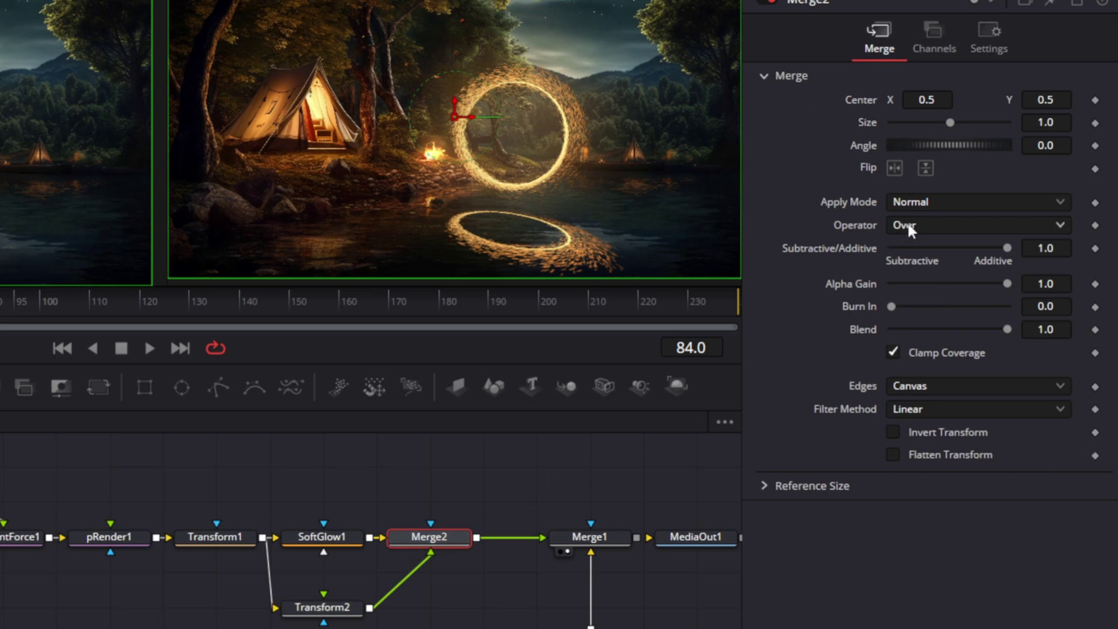
left_click(925, 202)
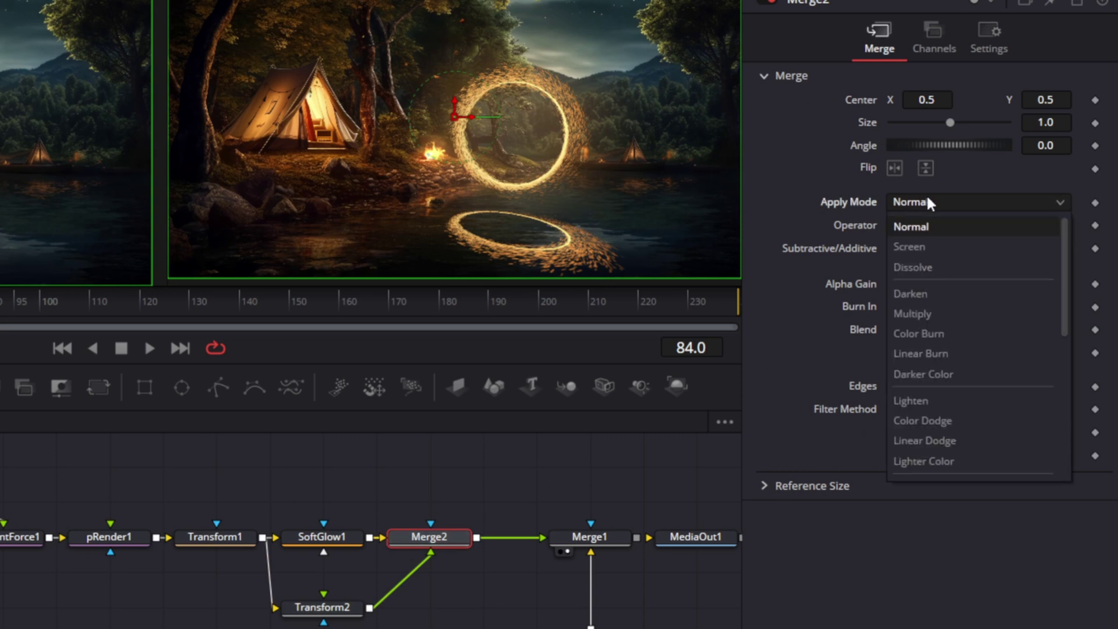
left_click(926, 249)
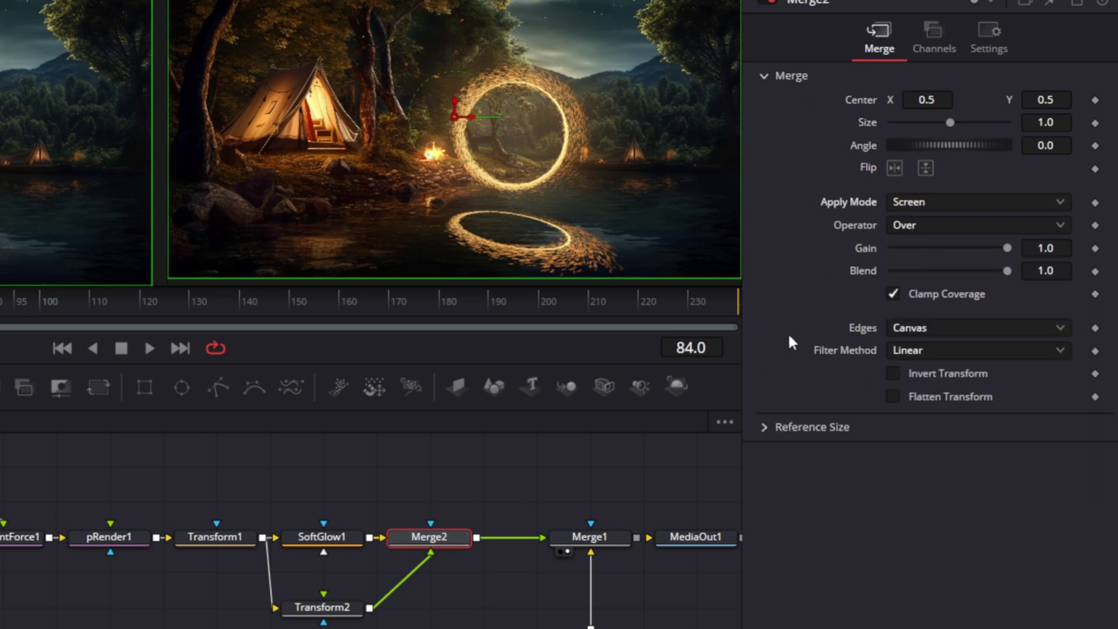
left_click(1060, 271)
type("0.2")
key("Tab")
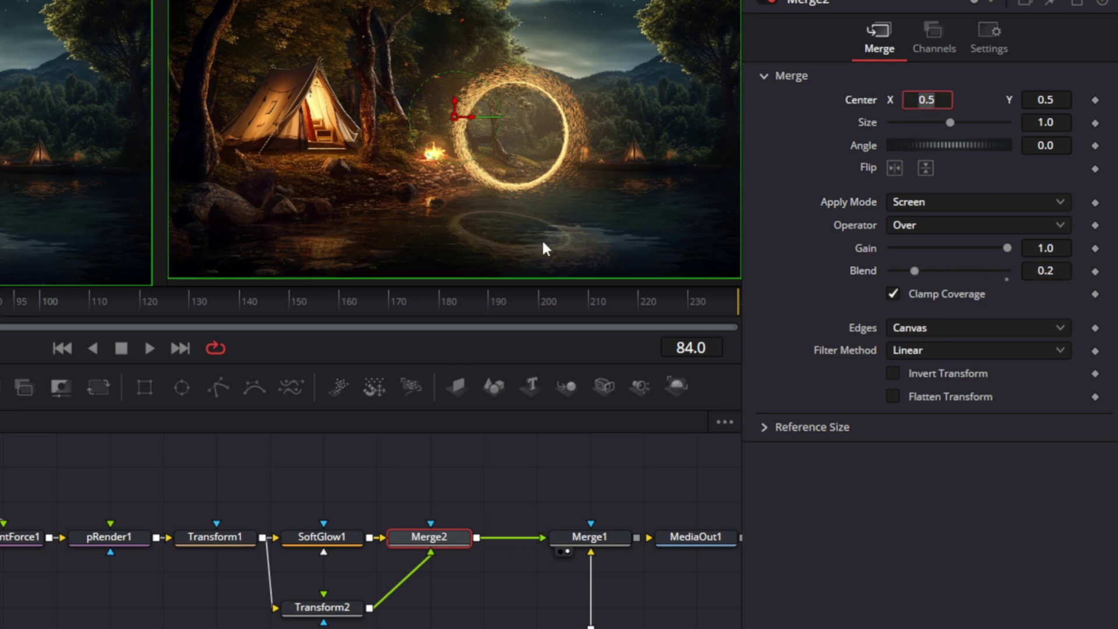
scroll(526, 247, "up", 5)
scroll(527, 251, "up", 3)
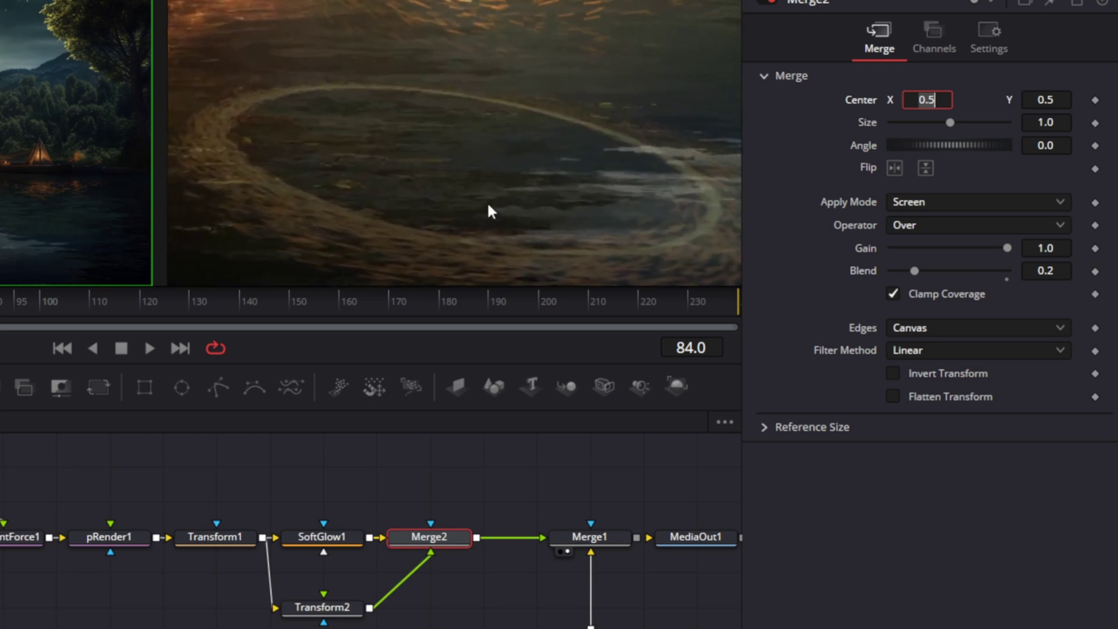
scroll(489, 208, "down", 8)
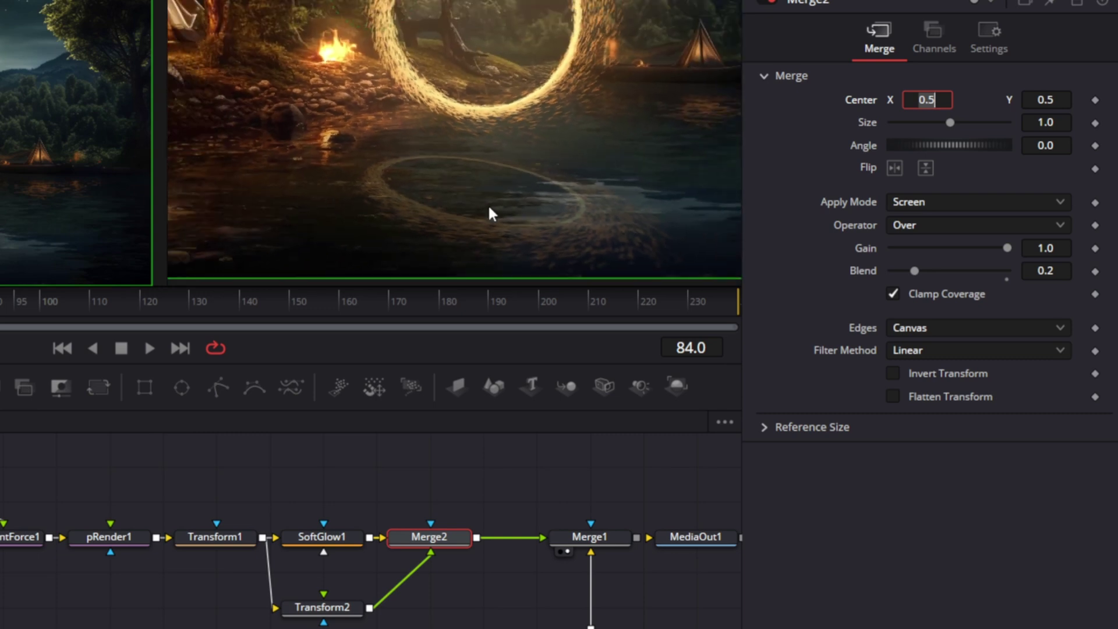
scroll(489, 209, "down", 2)
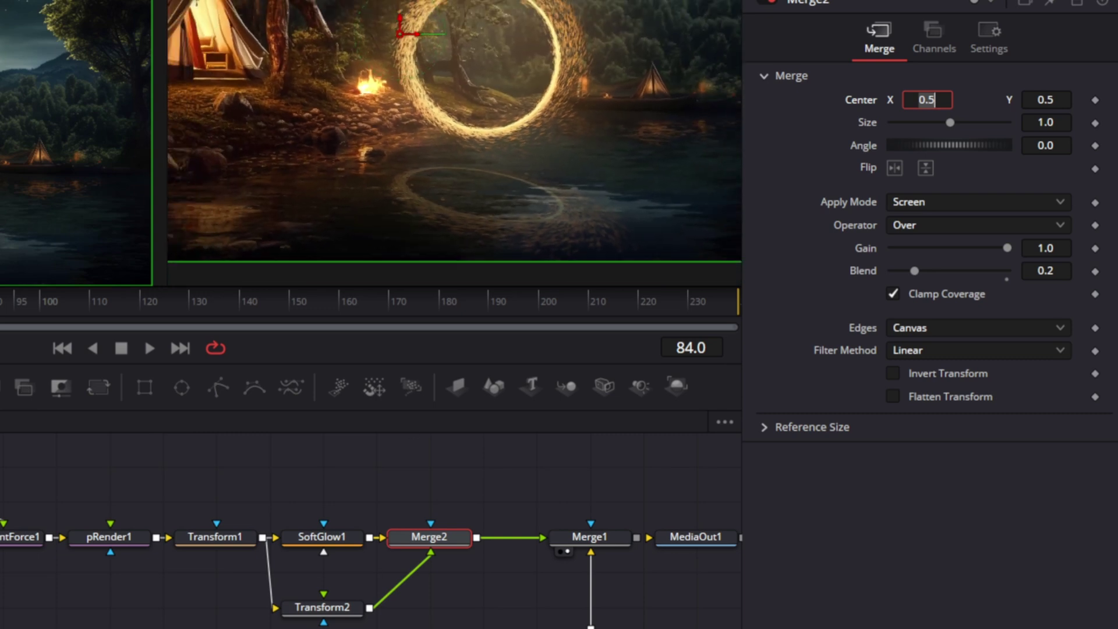
key("Return")
Add a Create Bump Map node to the Fusion composition.
scroll(370, 531, "down", 2)
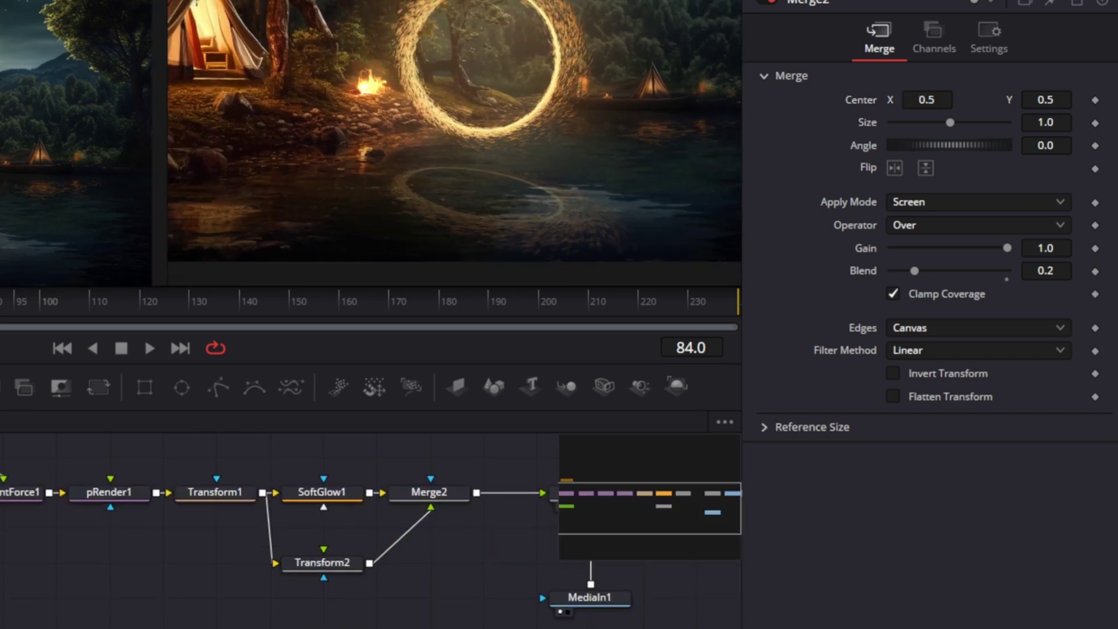
key("shift+space")
type("Transform")
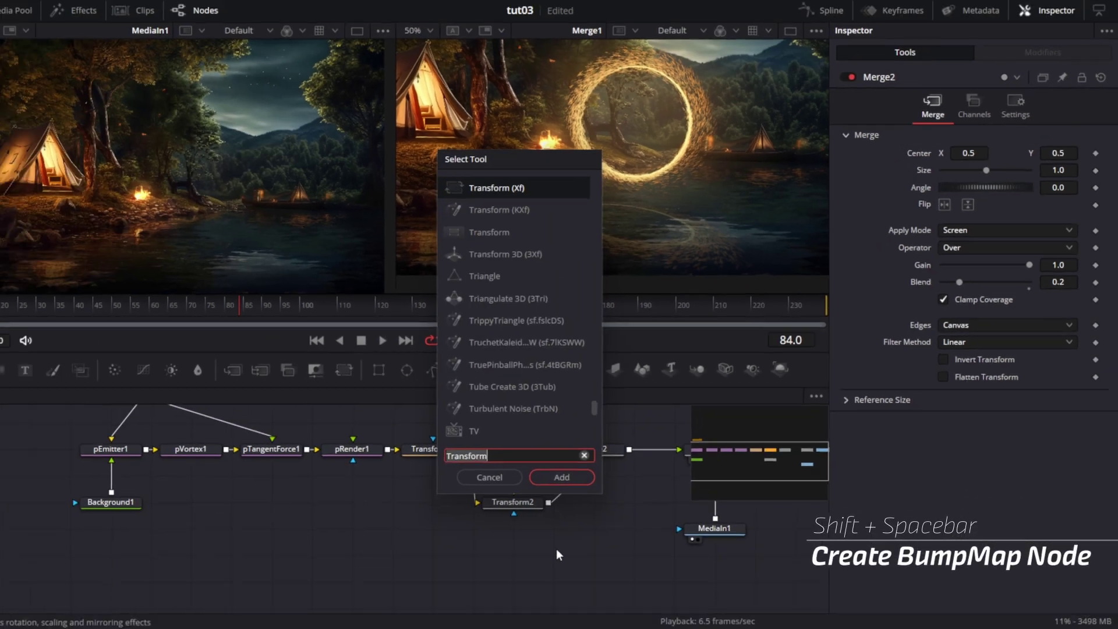
key("BackSpace")
key("BackSpace")
key("BackSpace")
key("BackSpace")
key("BackSpace")
key("BackSpace")
key("BackSpace")
key("BackSpace")
key("BackSpace")
type("crea")
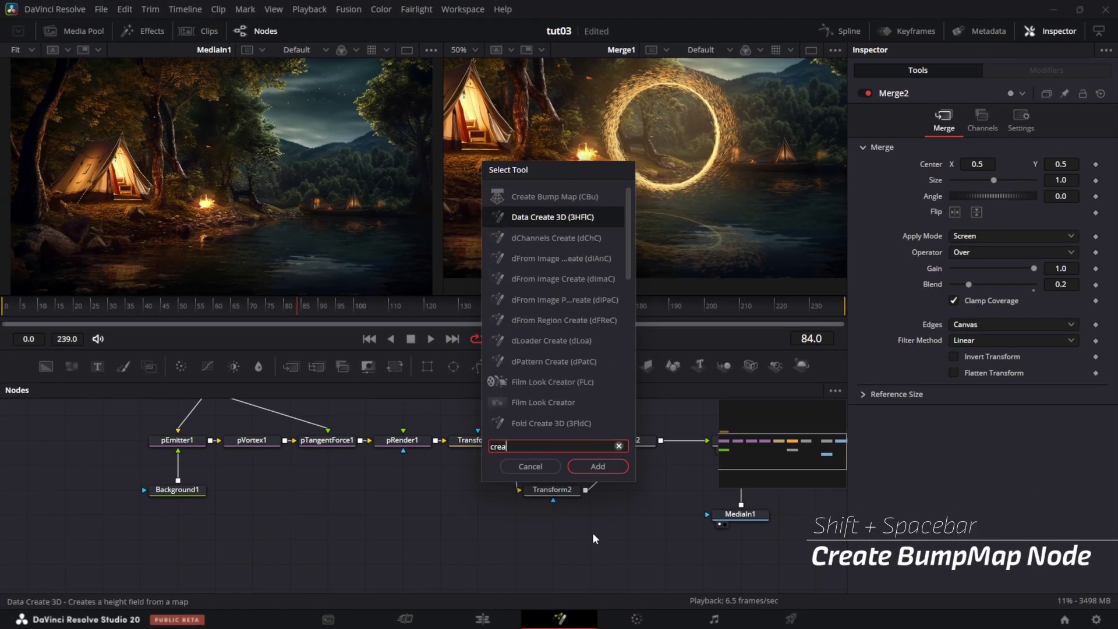
type("te bump")
key("Return")
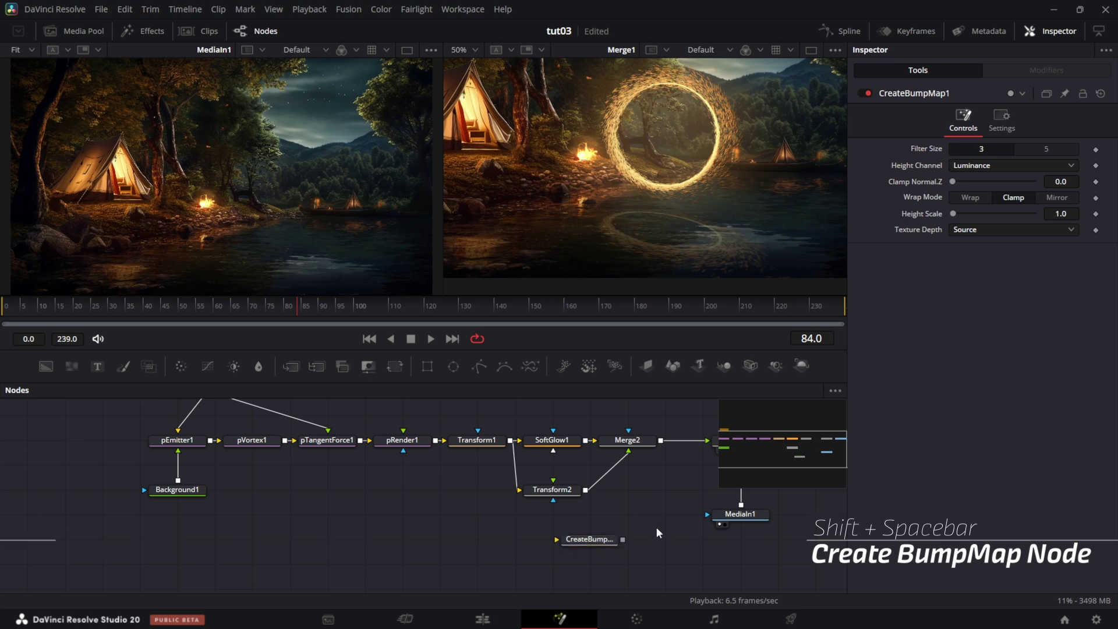
Add a Displace node after the bump map node.
key("shift+space")
type("disp")
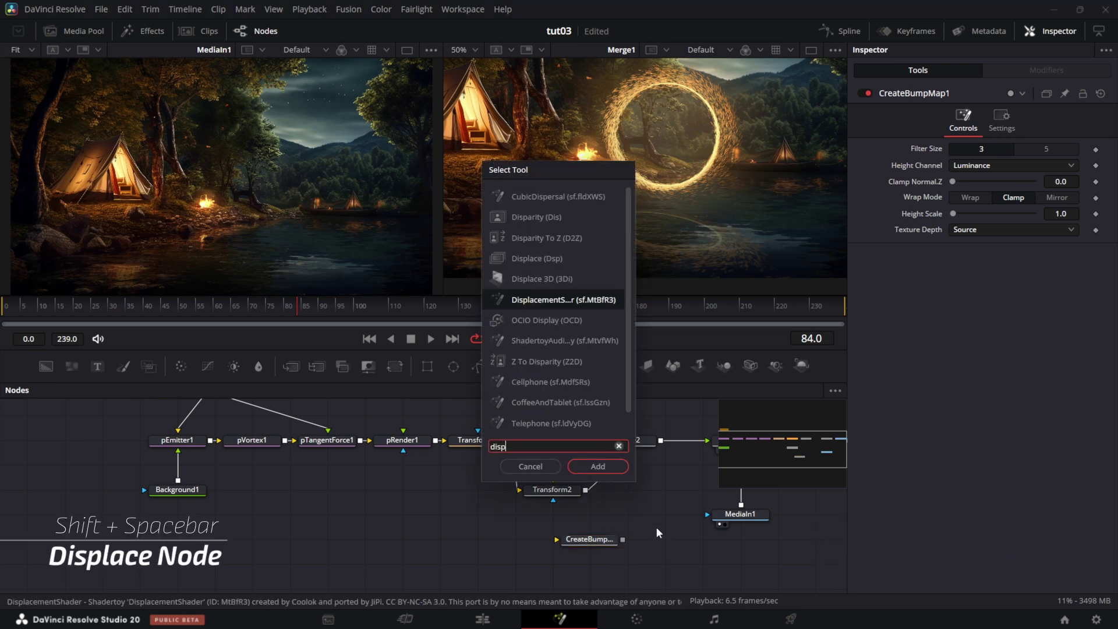
type("l")
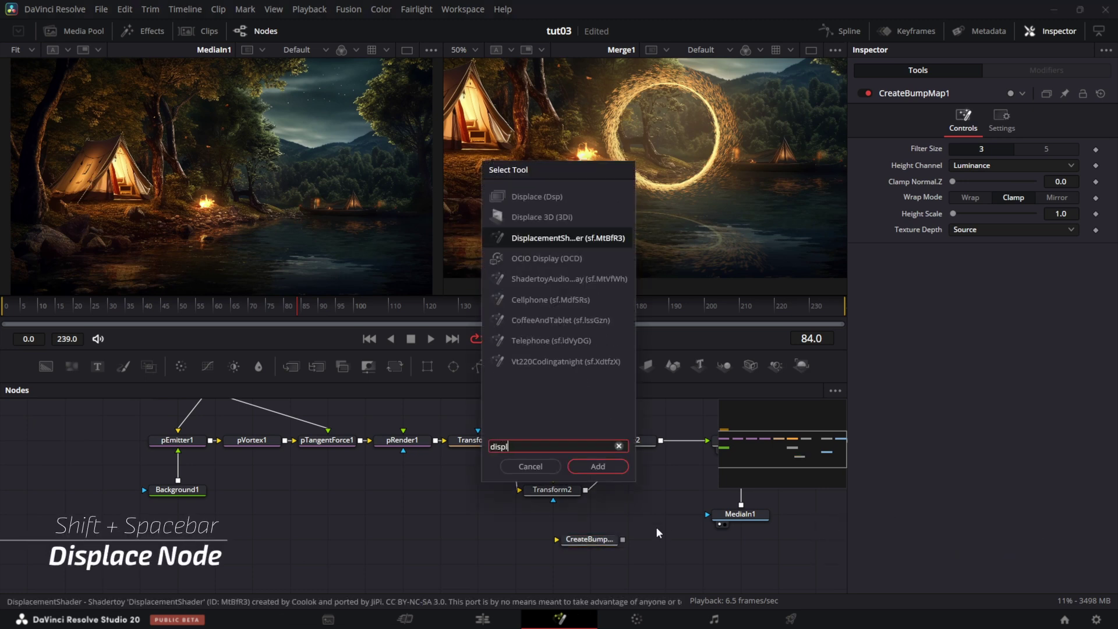
left_click(543, 197)
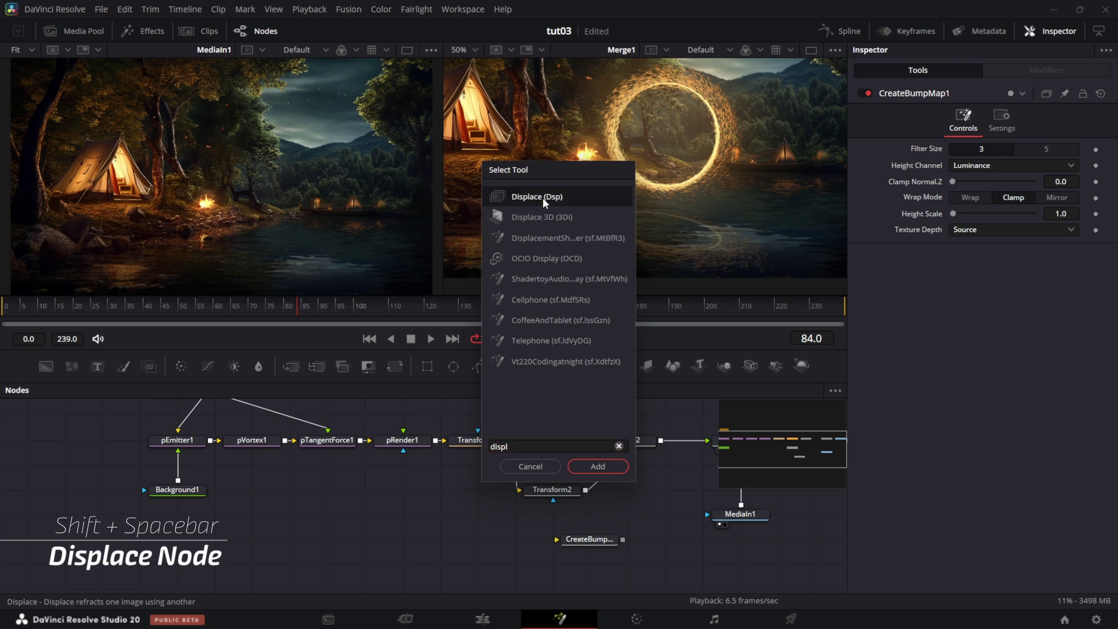
left_click(605, 466)
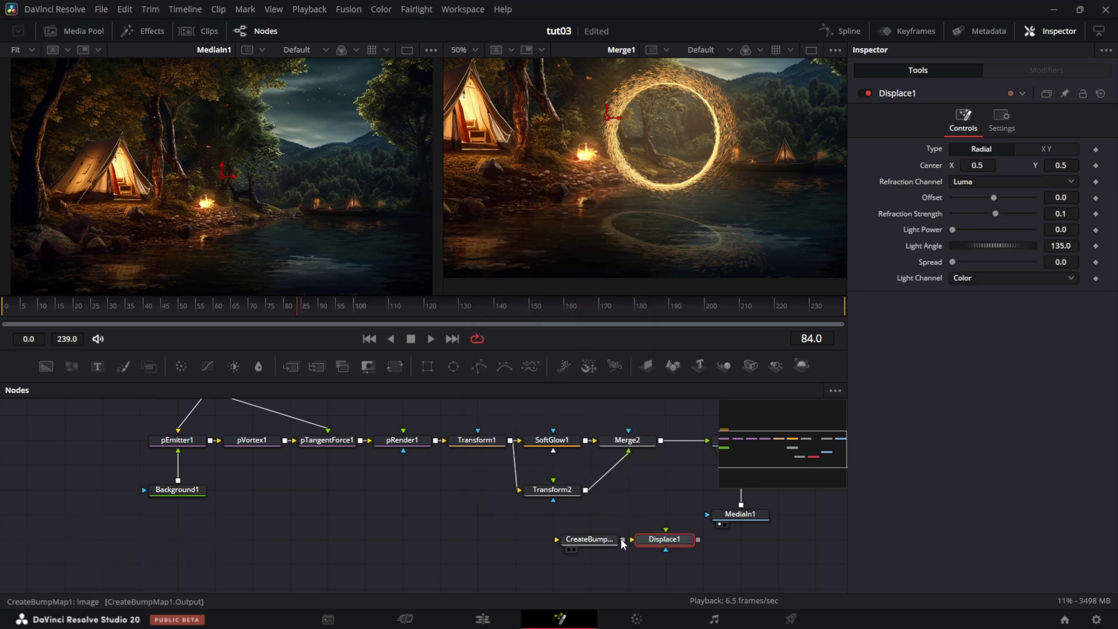
Connect Transform2's output to Displace1 and MediaIn1's footage into CreateBumpMap1.
left_click_drag(622, 539, 661, 523)
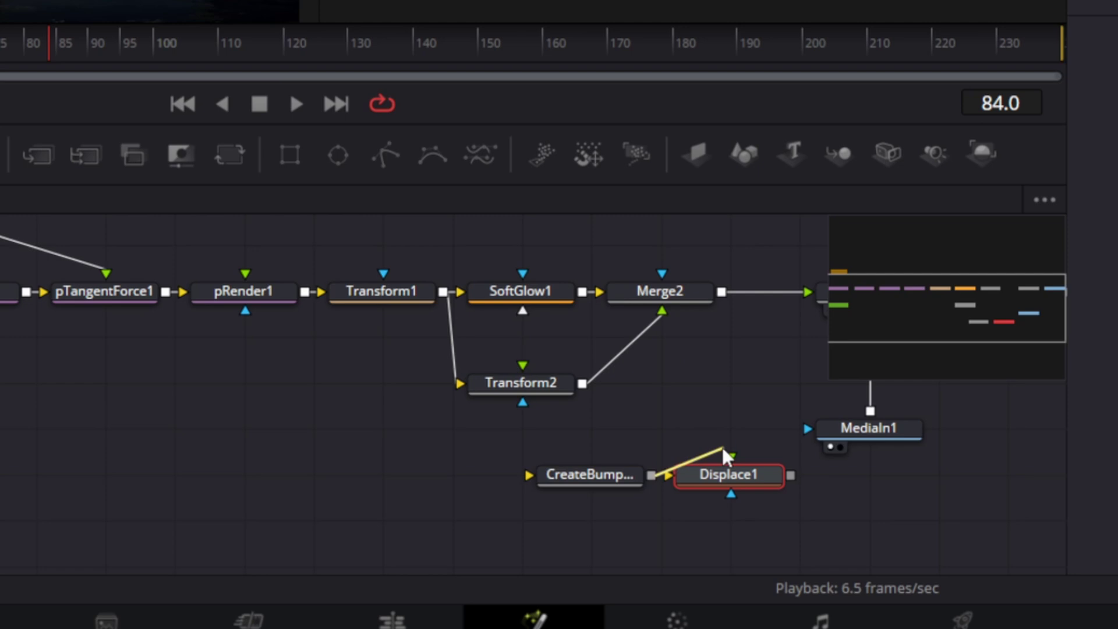
mouse_move(722, 449)
left_mouse_down()
mouse_move(644, 487)
mouse_move(728, 425)
mouse_move(732, 455)
left_mouse_up()
left_click(552, 382)
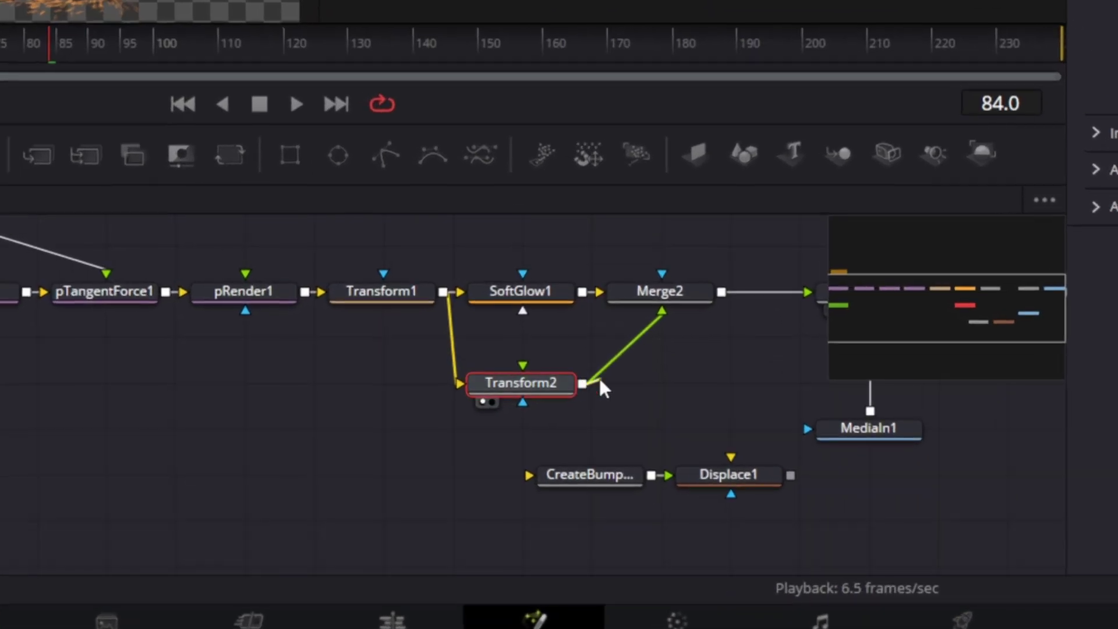
left_click_drag(599, 381, 735, 456)
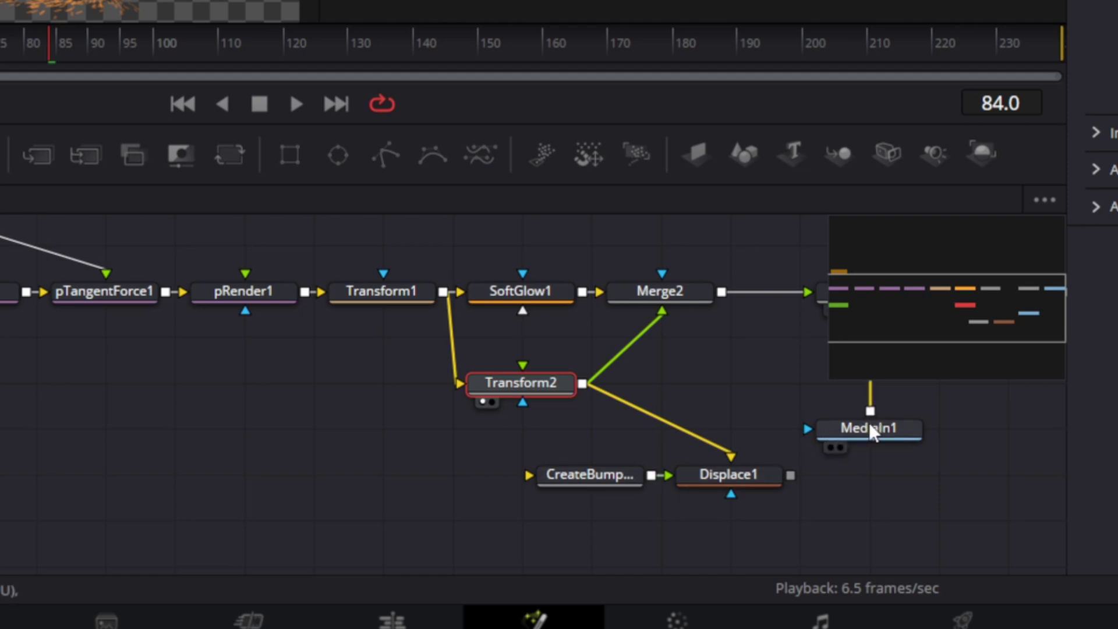
left_click_drag(870, 410, 706, 409)
Tidy Displace1 and MediaIn1 in the graph and show the bump map in the left viewer.
left_click_drag(732, 477, 728, 386)
left_click_drag(910, 444, 909, 460)
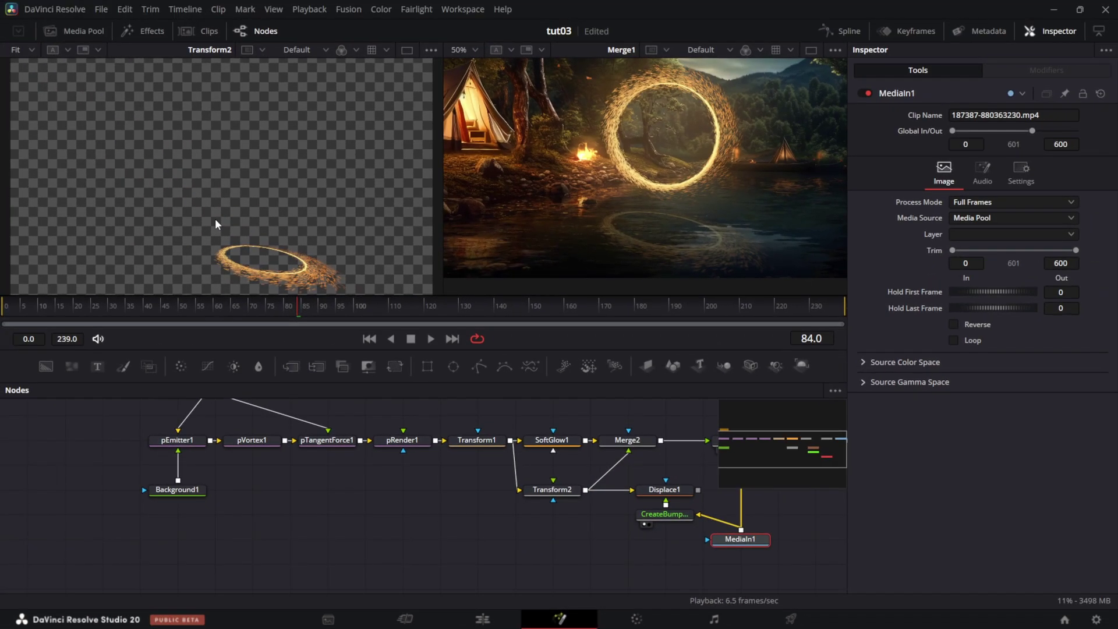
key("1")
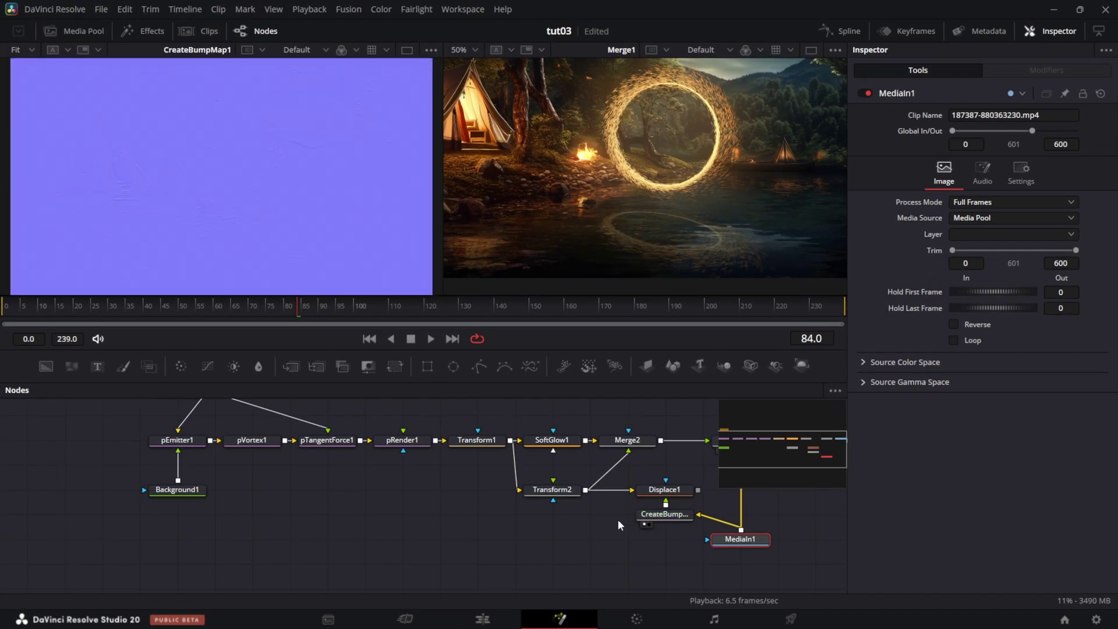
left_click(679, 518)
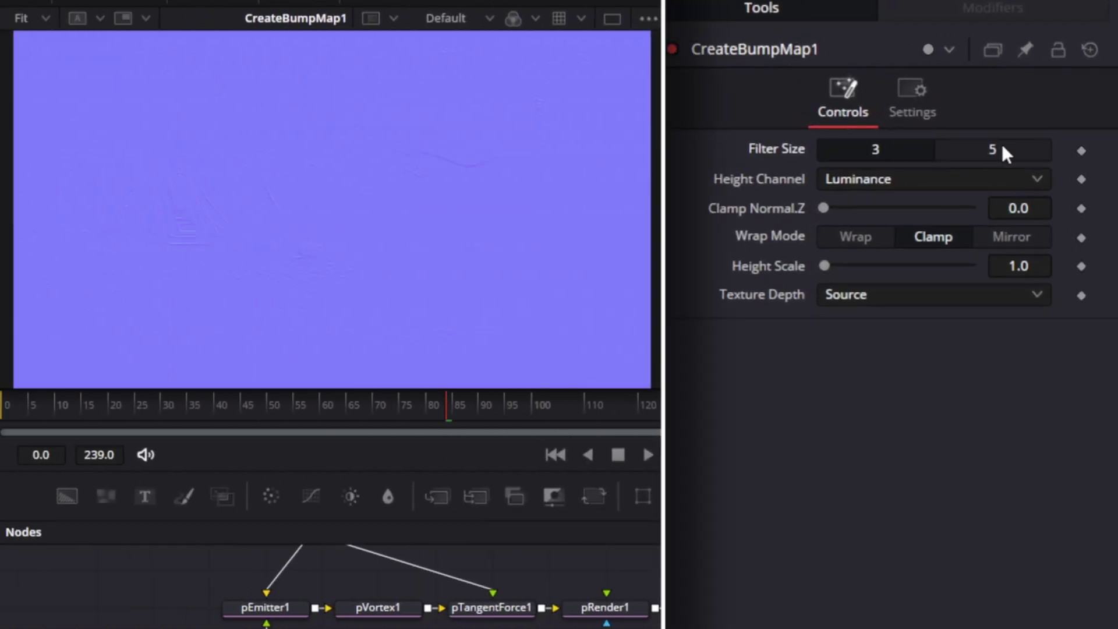
Set CreateBumpMap1's Filter Size to 5 and Height Scale to 100.
left_click(1002, 149)
left_click_drag(823, 265, 1052, 287)
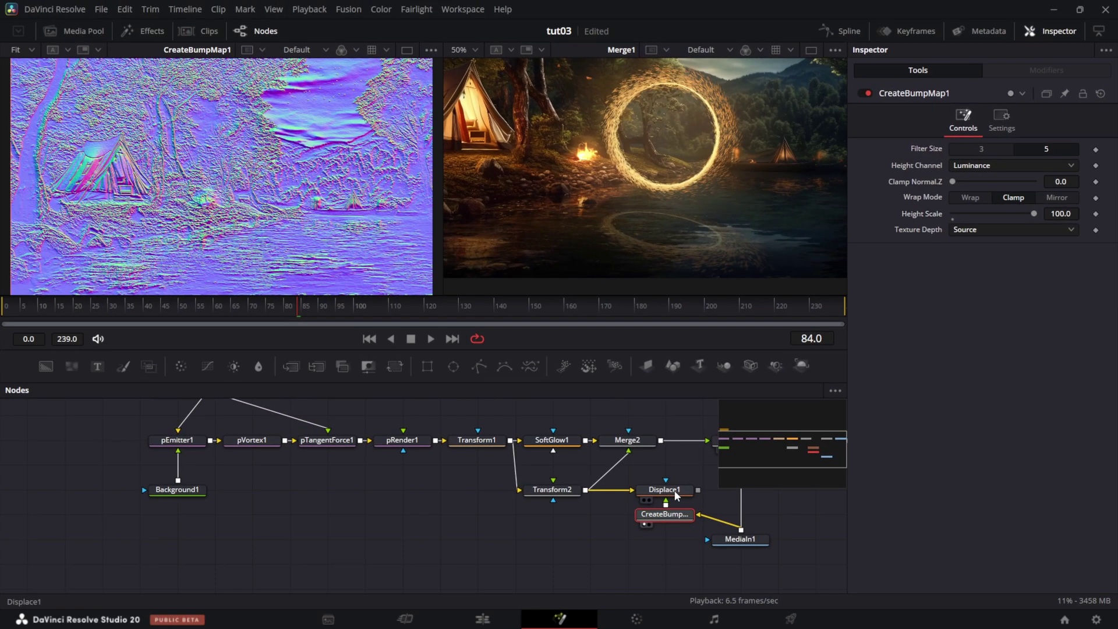
View Displace1, switch its Type to XY, and set X and Y Offset to -0.5.
left_click(676, 495)
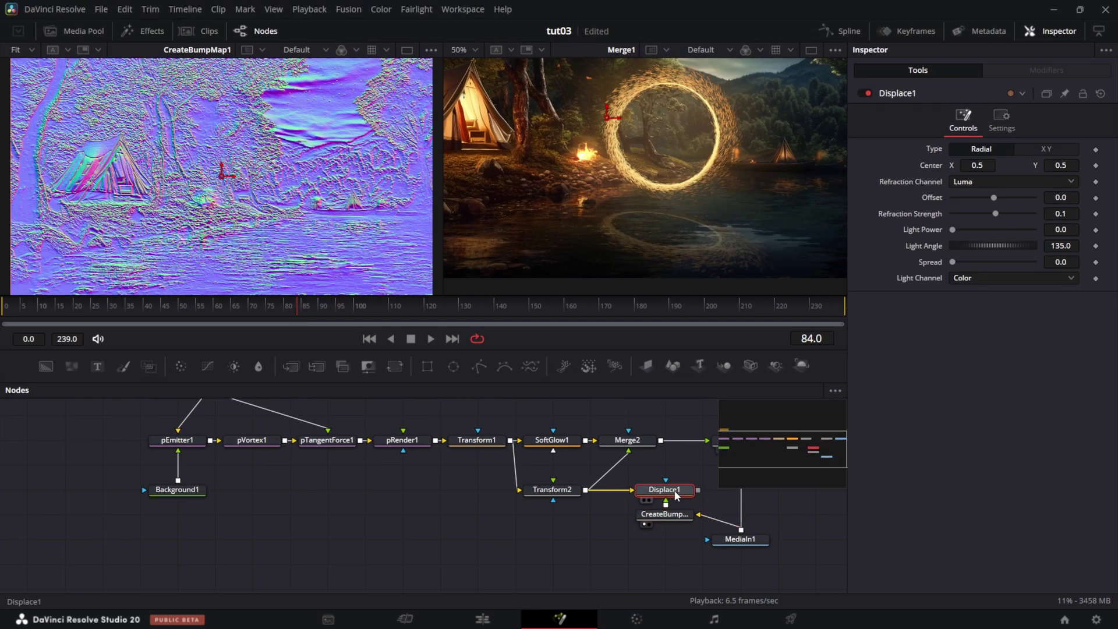
key("1")
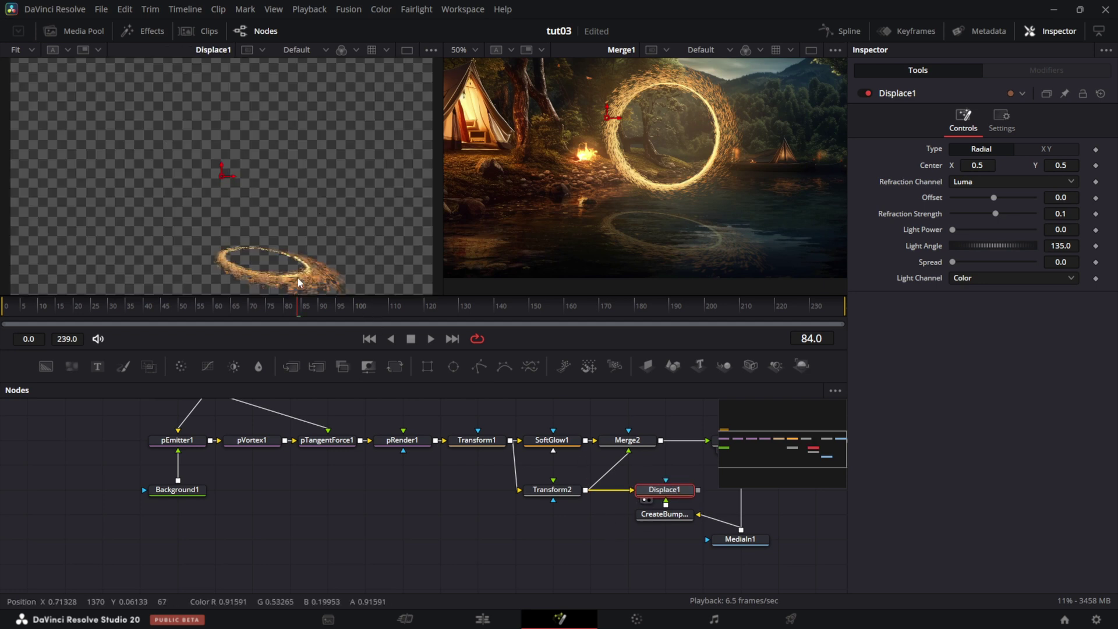
scroll(240, 283, "up", 3)
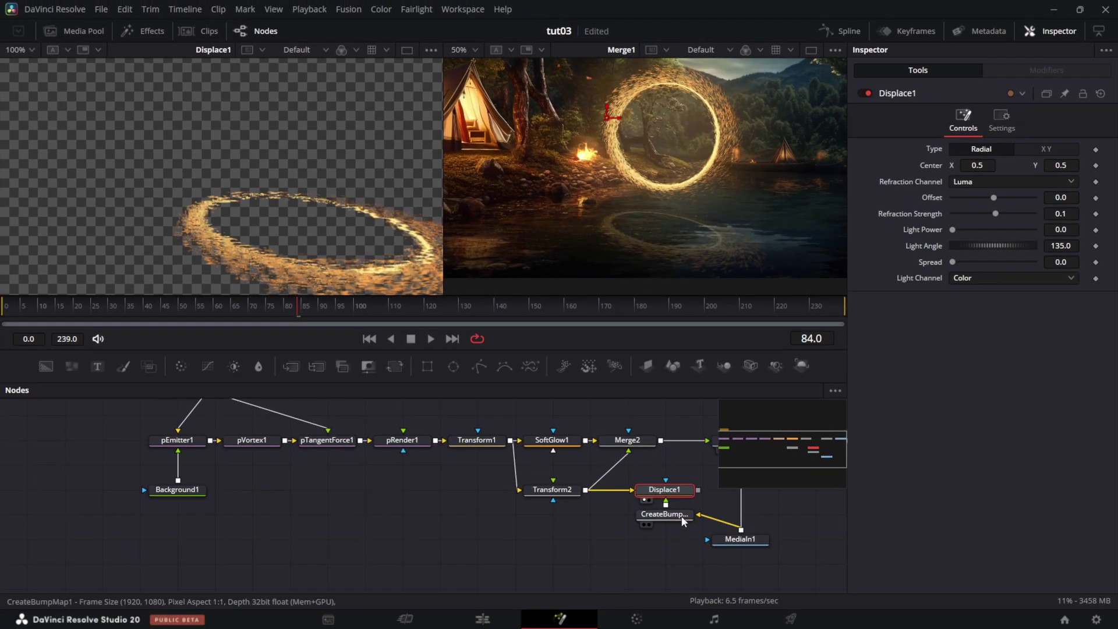
left_click(681, 517)
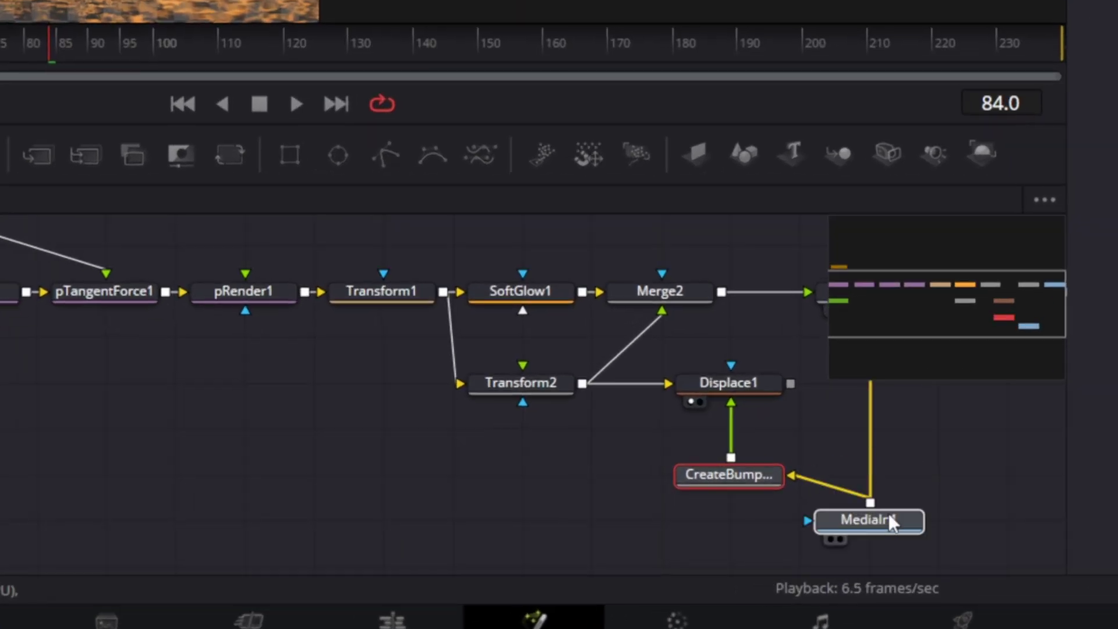
left_click(889, 515)
left_click(749, 381)
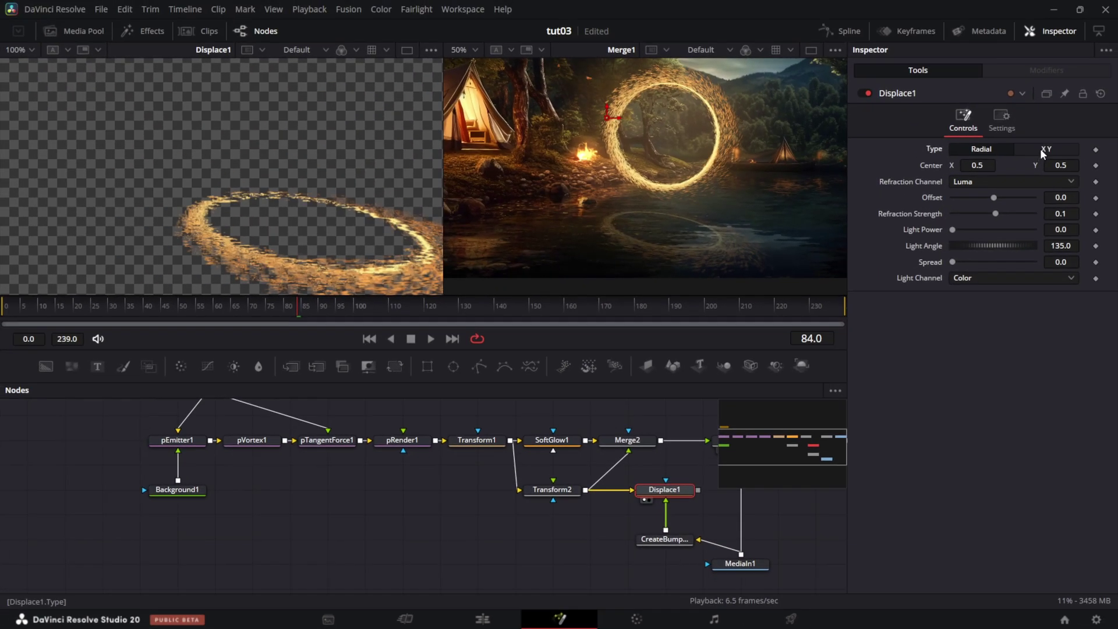
left_click(1042, 151)
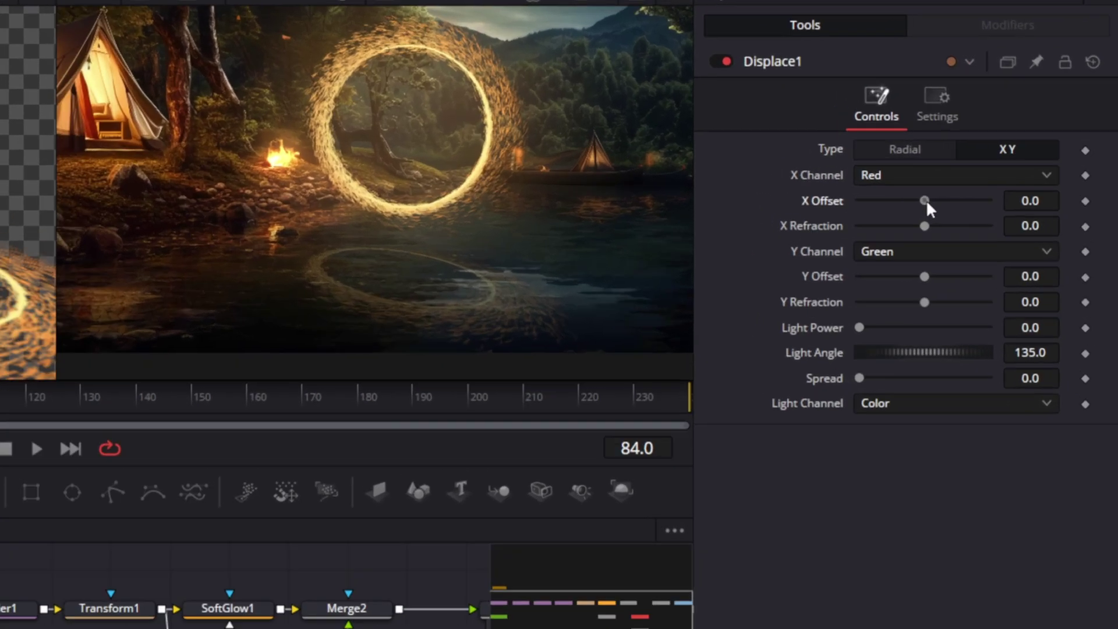
left_click_drag(994, 182, 925, 188)
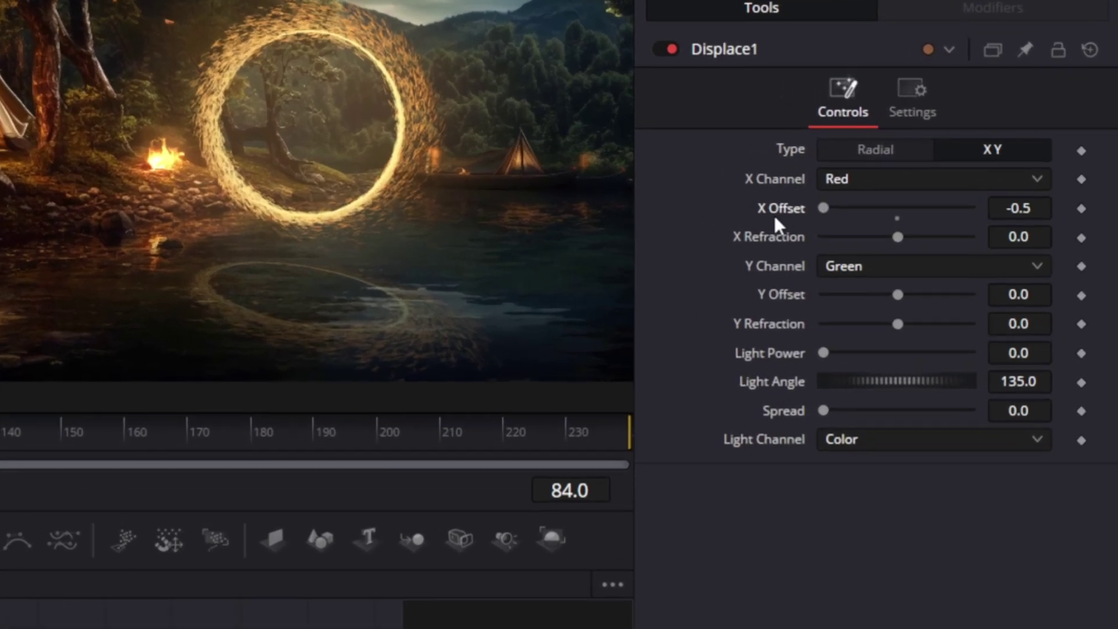
left_click_drag(899, 296, 780, 295)
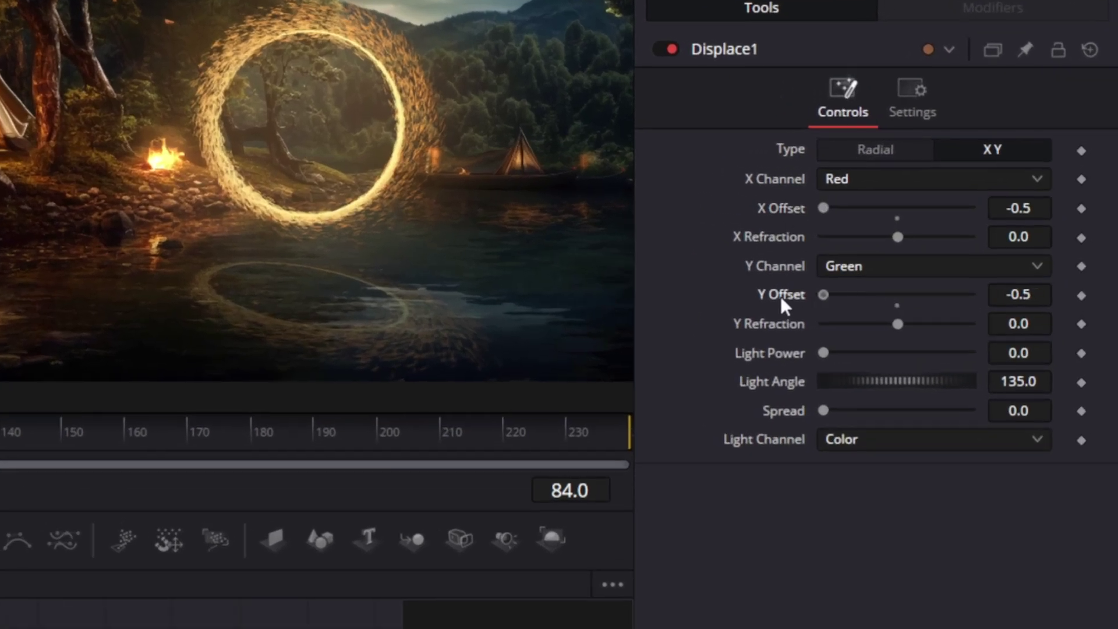
Set Displace1's X and Y Refraction to 0.02.
left_click(1038, 233)
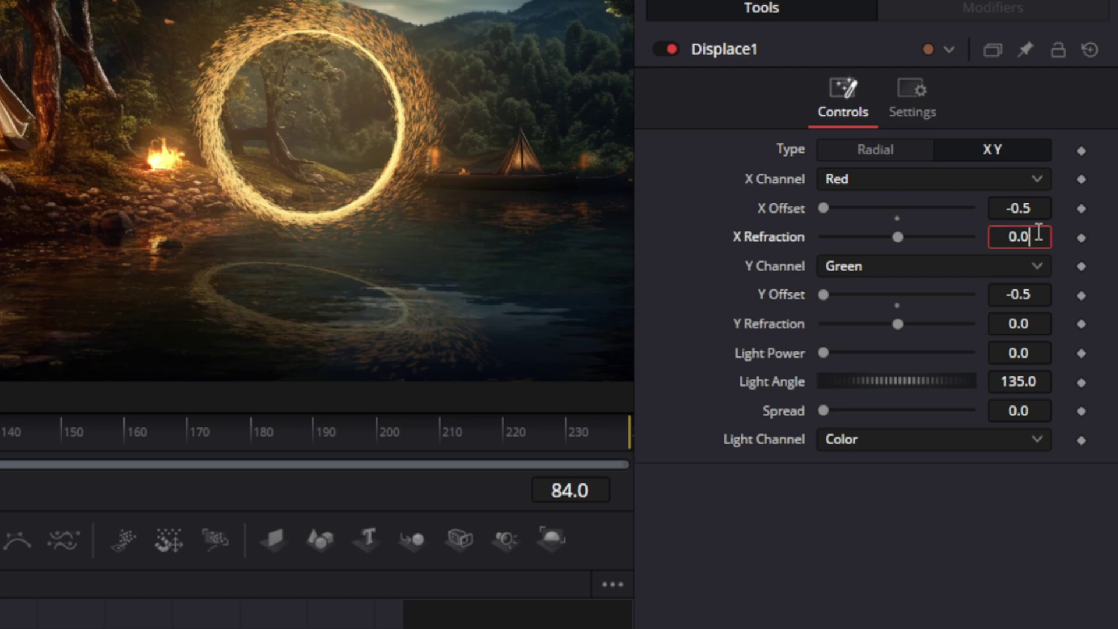
type("2")
left_click(1039, 292)
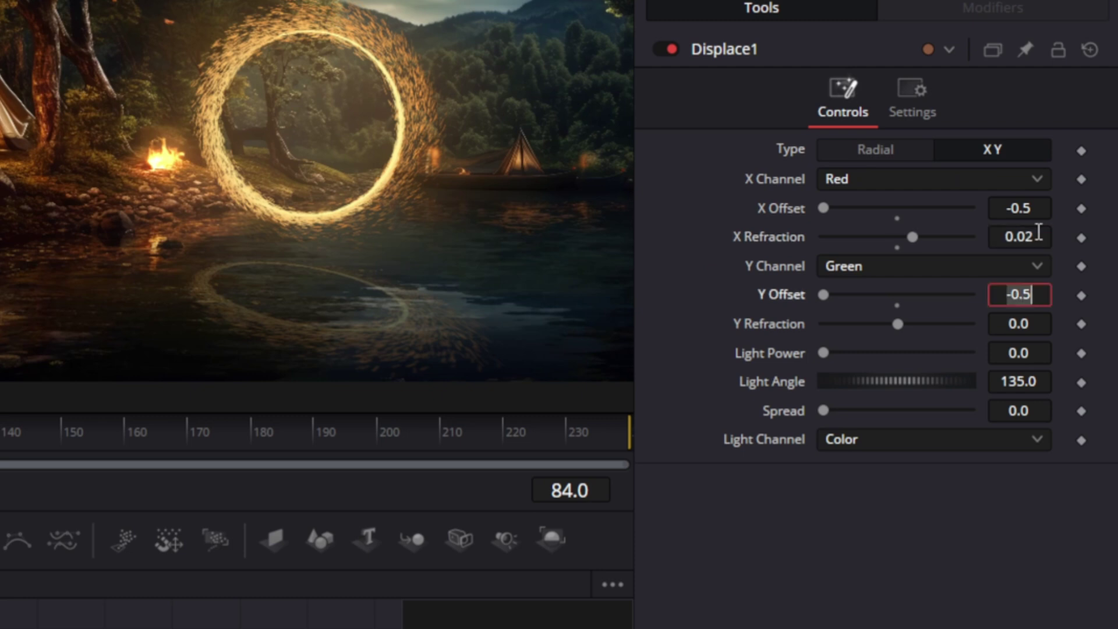
left_click(1044, 317)
type("2")
key("Tab")
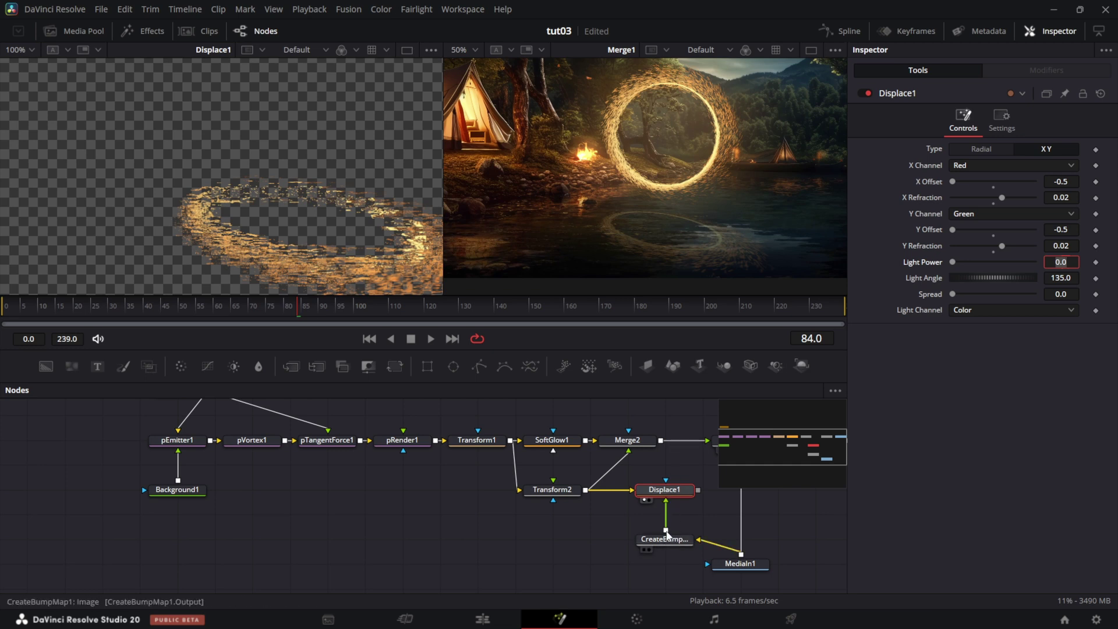
Insert a plain Blur node after CreateBumpMap1.
mouse_move(667, 541)
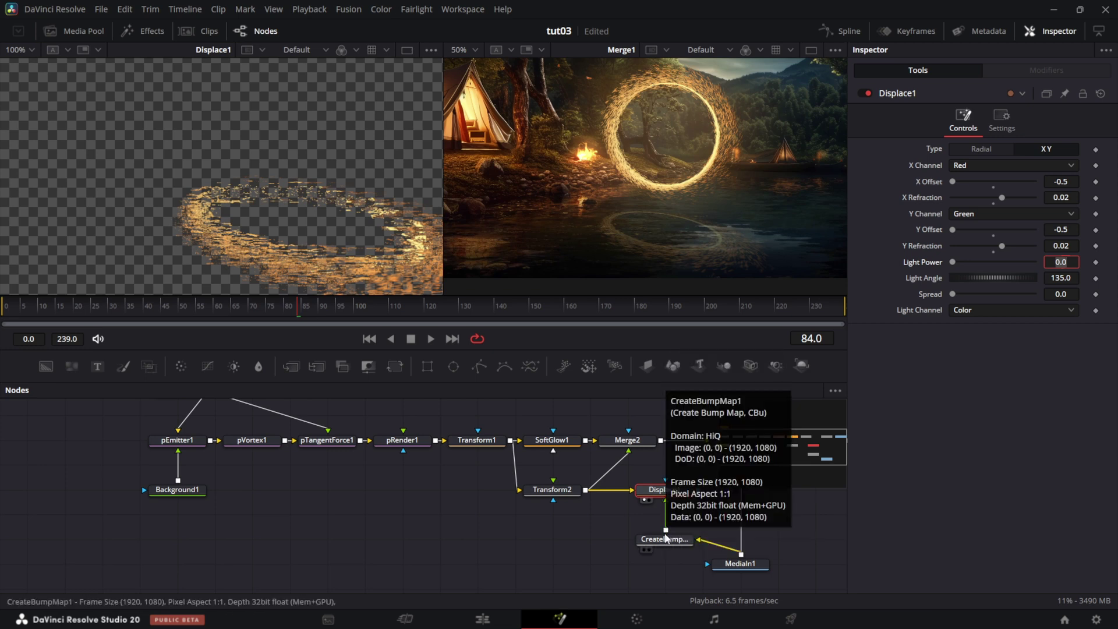
left_click(668, 540)
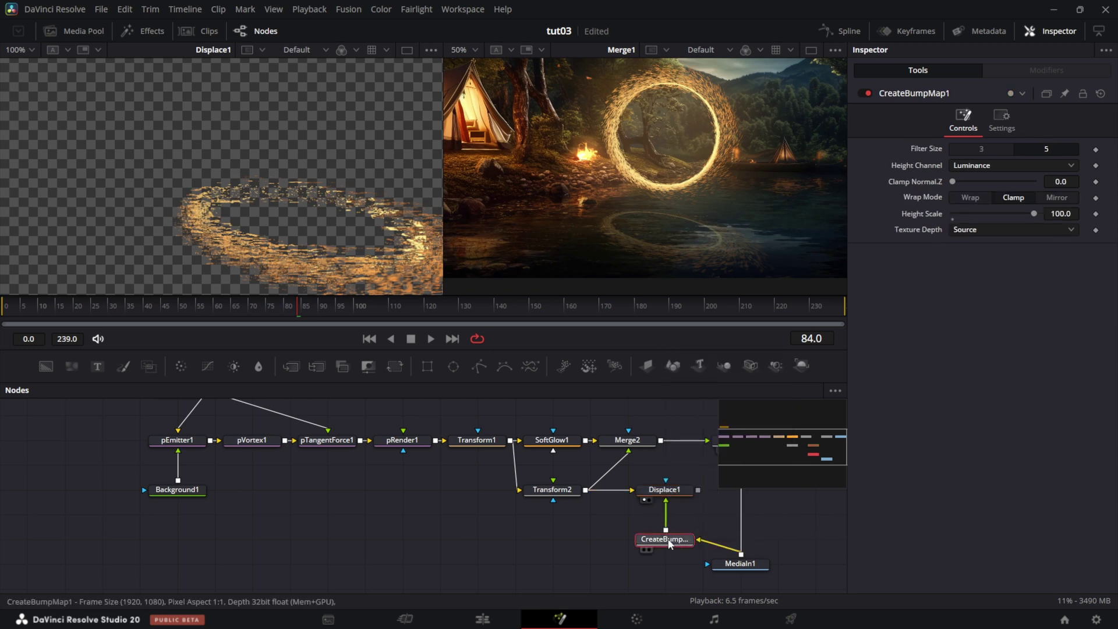
key("shift+space")
type("blur")
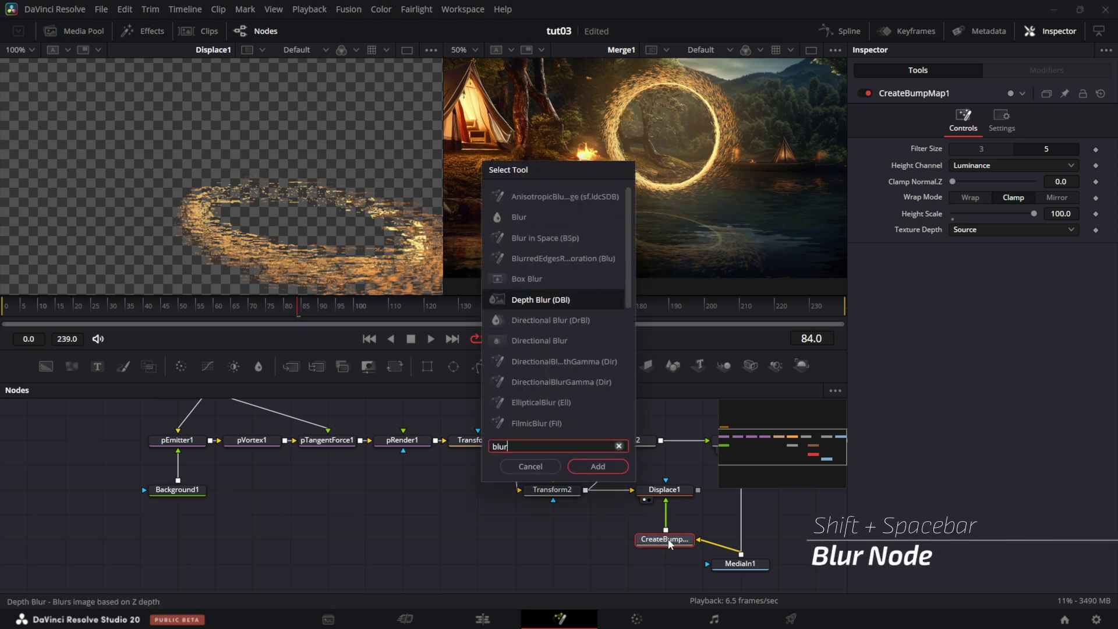
key("Up")
key("Up")
key("Up")
key("Up")
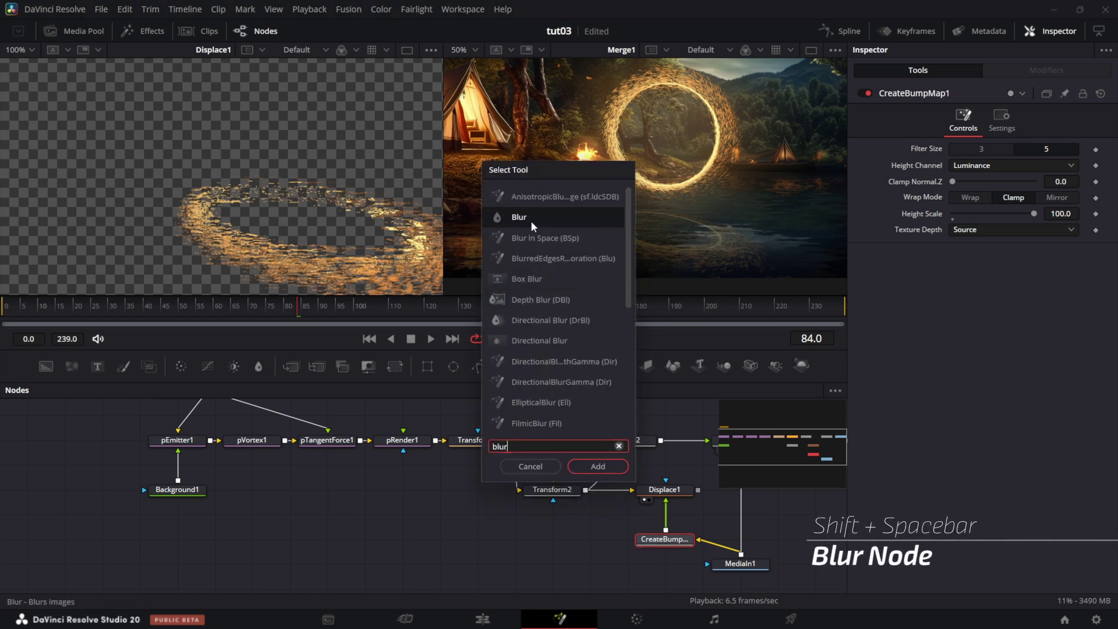
left_click(605, 468)
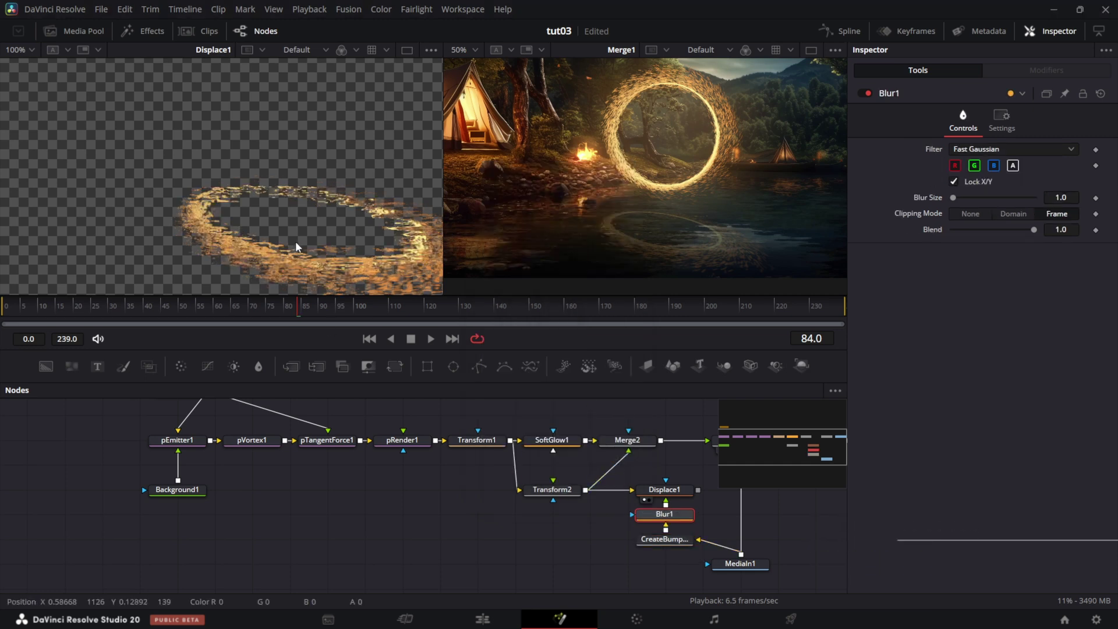
Try Blur Sizes 5 and 3, then settle on 2.0.
left_click(1061, 198)
type("5")
key("Tab")
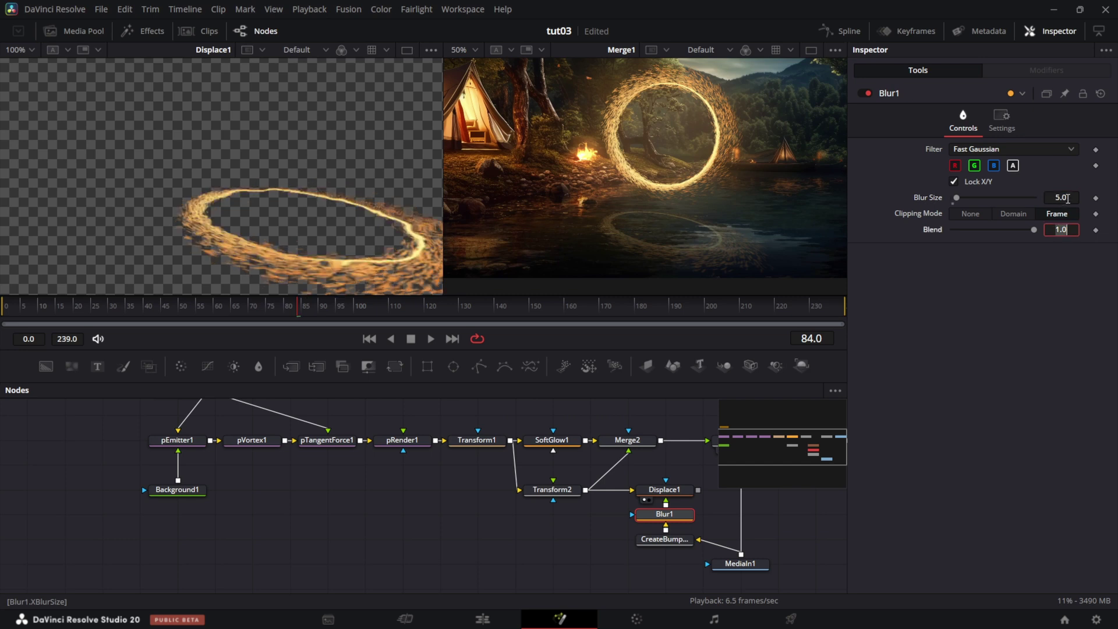
left_click(1067, 198)
type("3")
key("Tab")
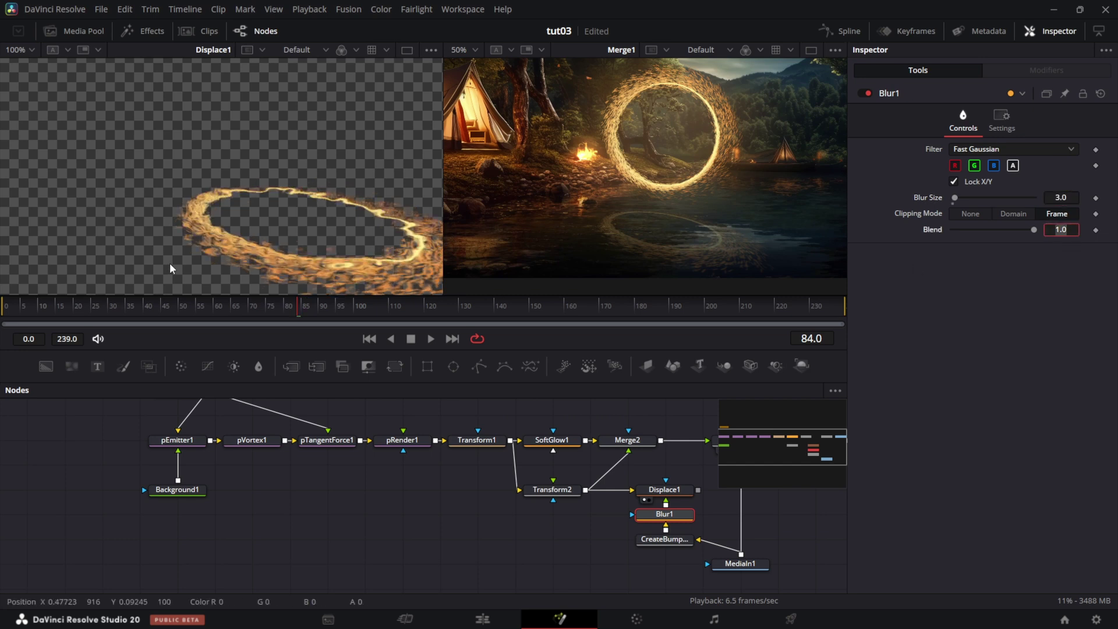
left_click(1066, 202)
type("2")
key("Tab")
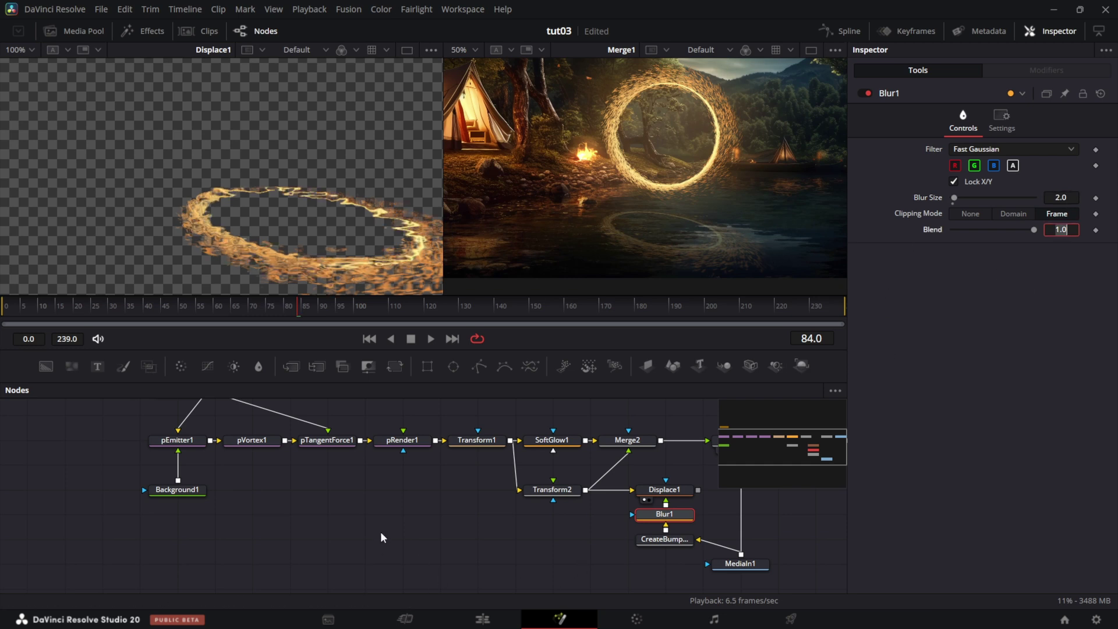
Link Displace1's output to Merge2's input and check the rippling reflection in the viewer.
scroll(642, 521, "right", 5)
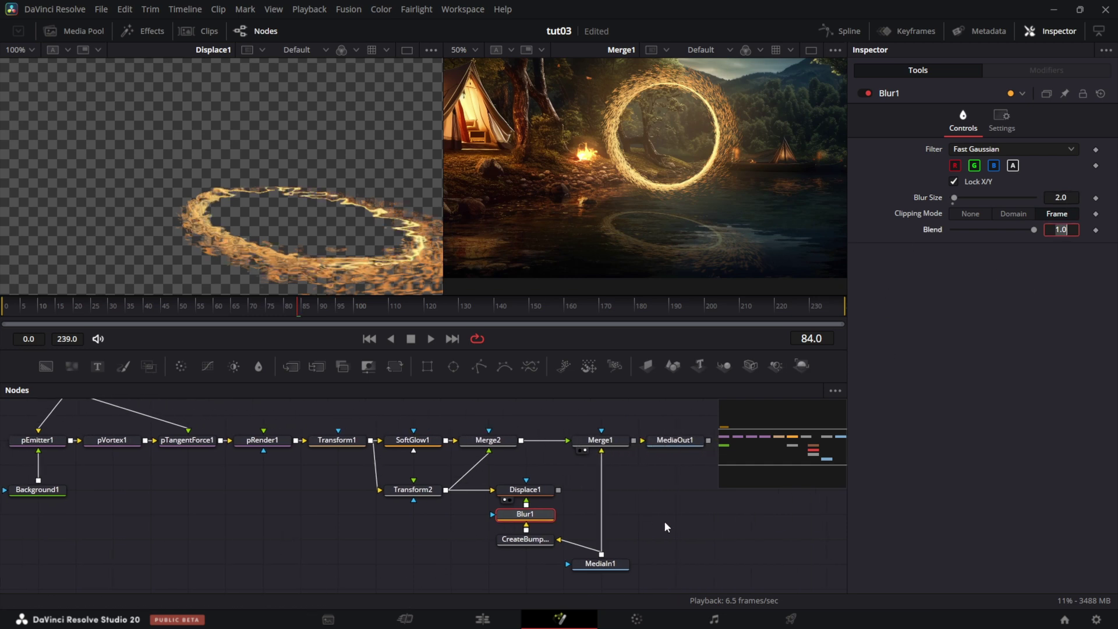
scroll(663, 521, "right", 1)
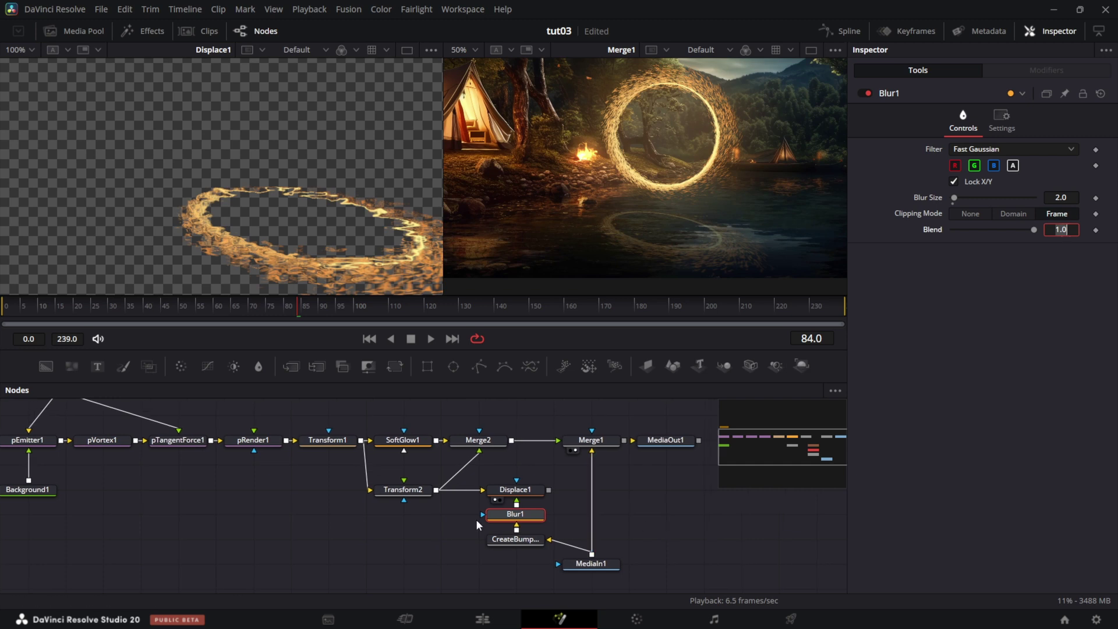
scroll(466, 526, "up", 1)
left_click(529, 493)
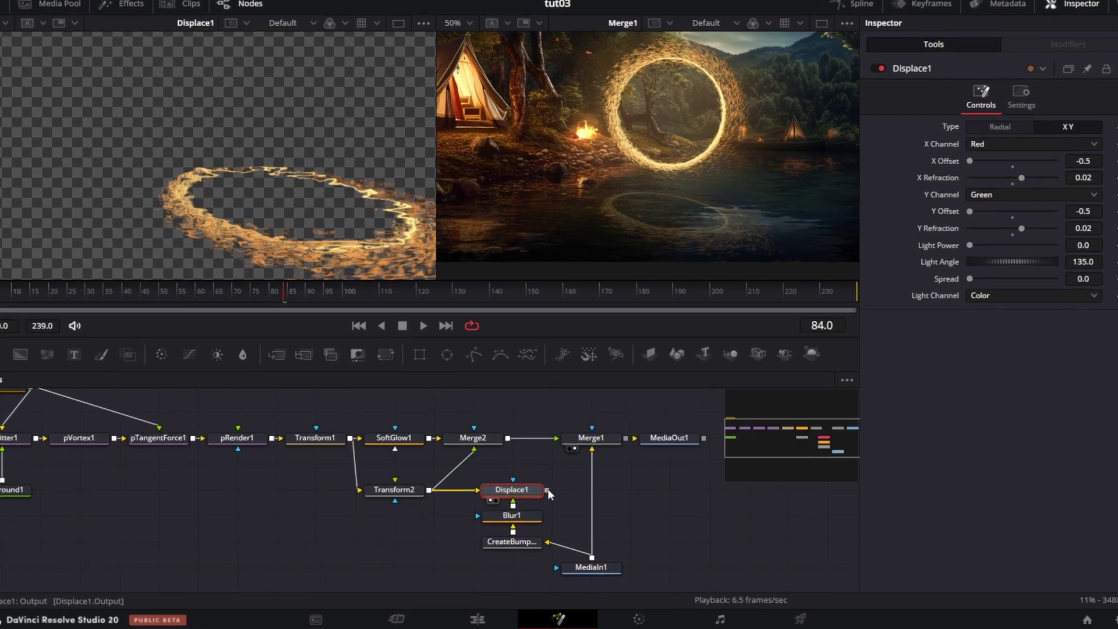
left_click_drag(548, 495, 562, 462)
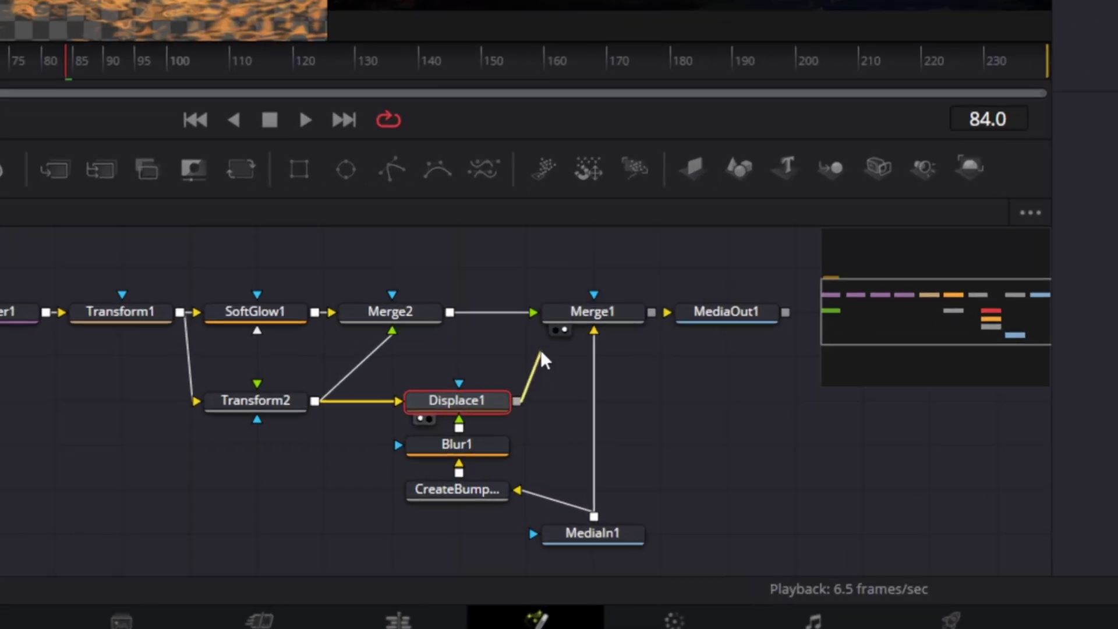
left_click_drag(540, 337, 387, 323)
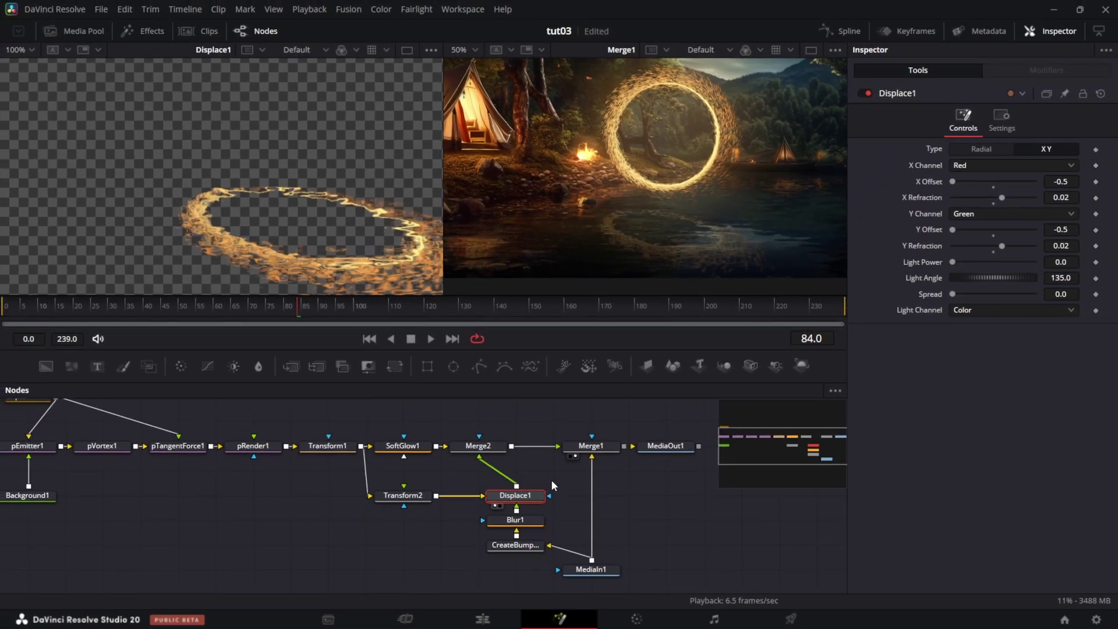
scroll(667, 249, "up", 5)
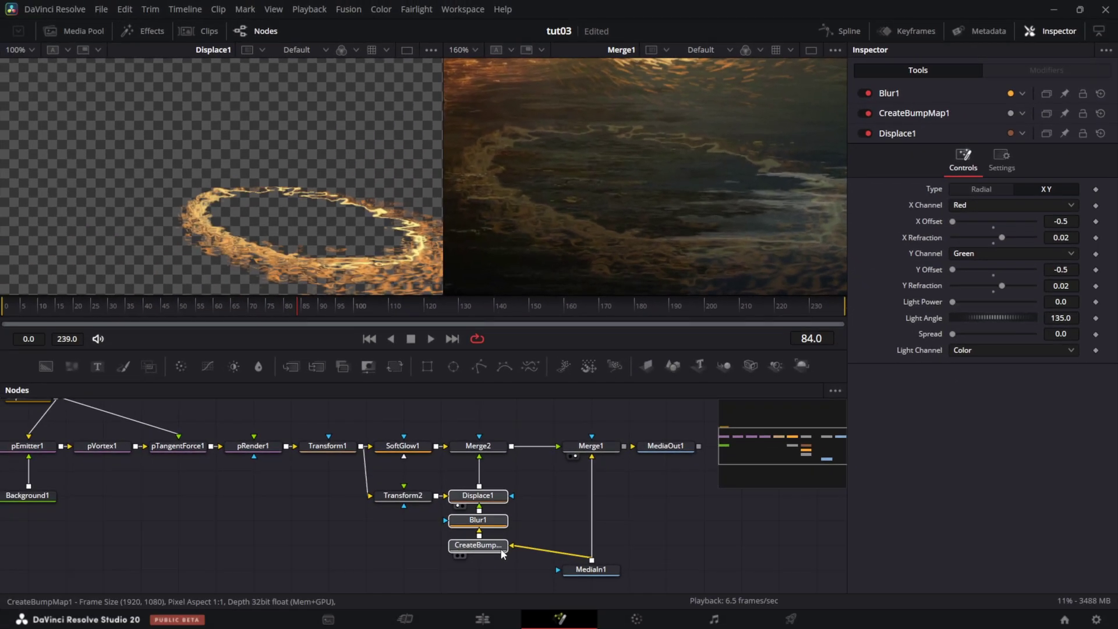
Add a Soft Glow node right after Displace1 and zoom the viewer out to 47%.
left_click(499, 546)
left_click(554, 502)
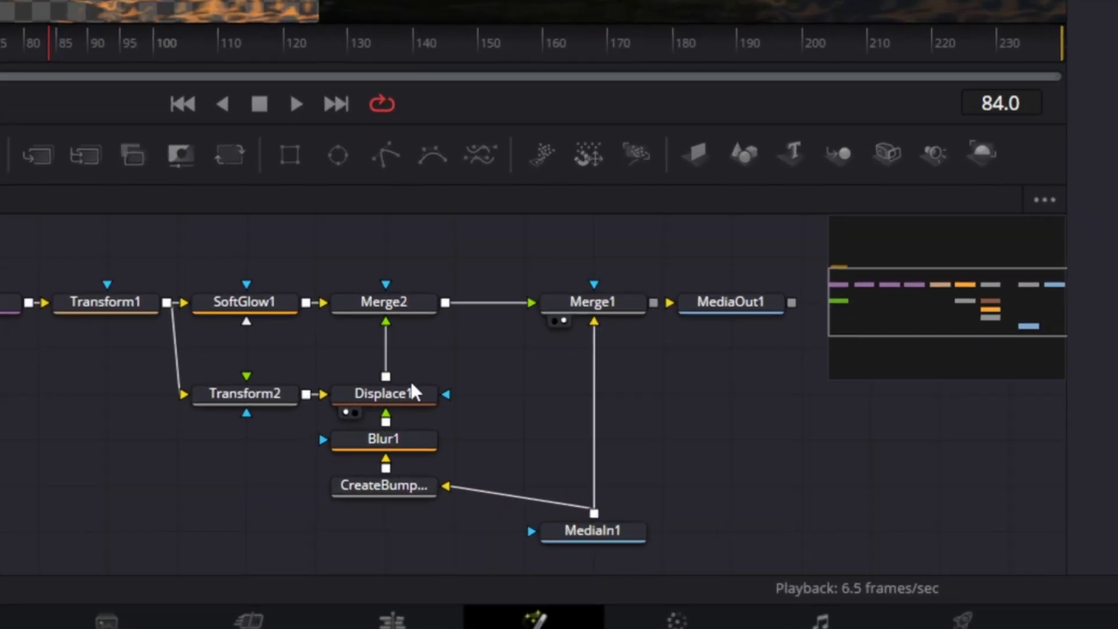
left_click(424, 396)
key("shift+space")
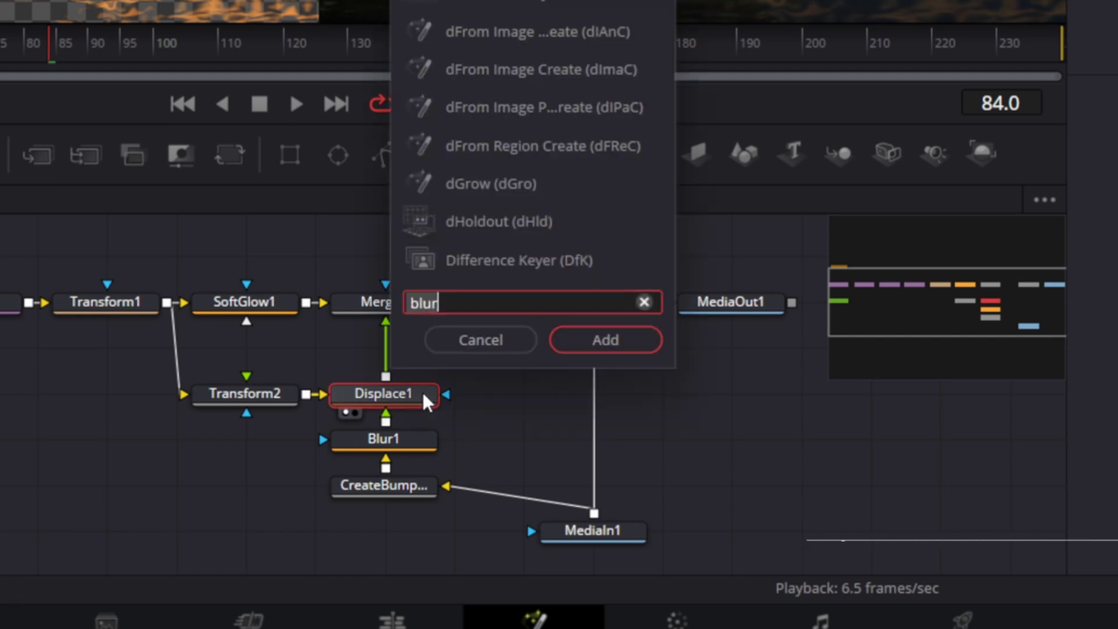
type("soft")
key("Return")
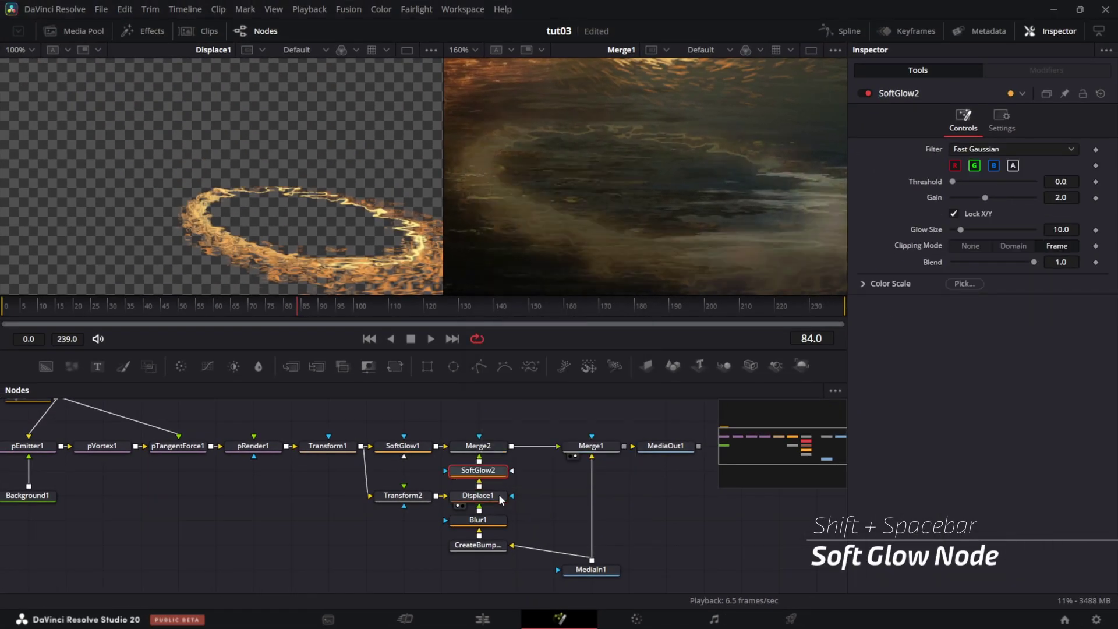
scroll(707, 167, "down", 6)
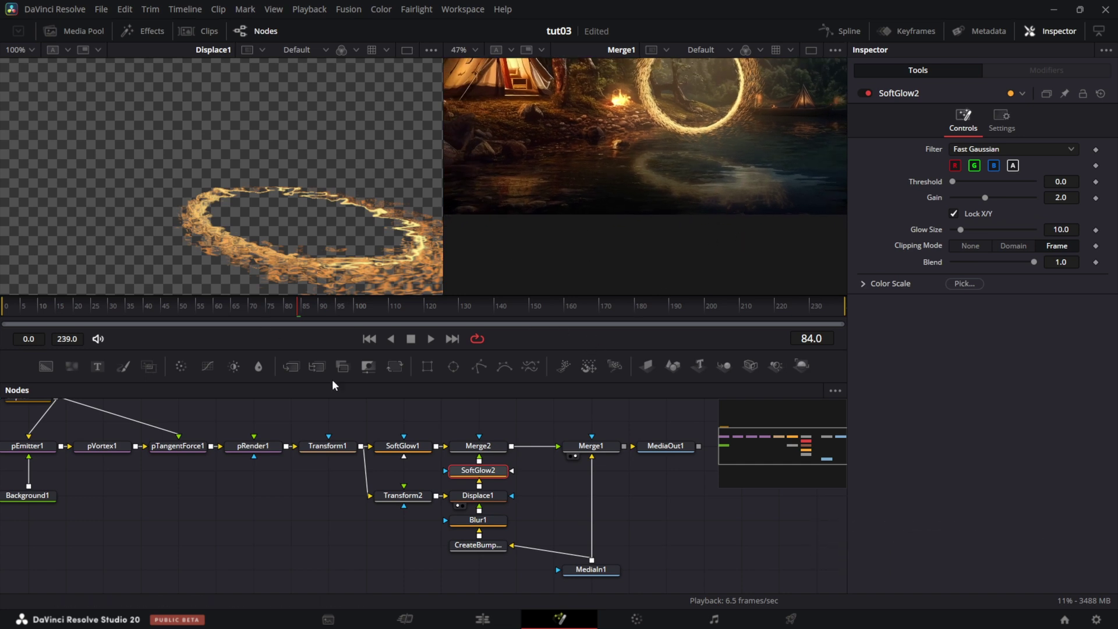
Show MediaOut1 fitted in a single enlarged viewer and rewind to frame 0 for playback.
left_click(810, 51)
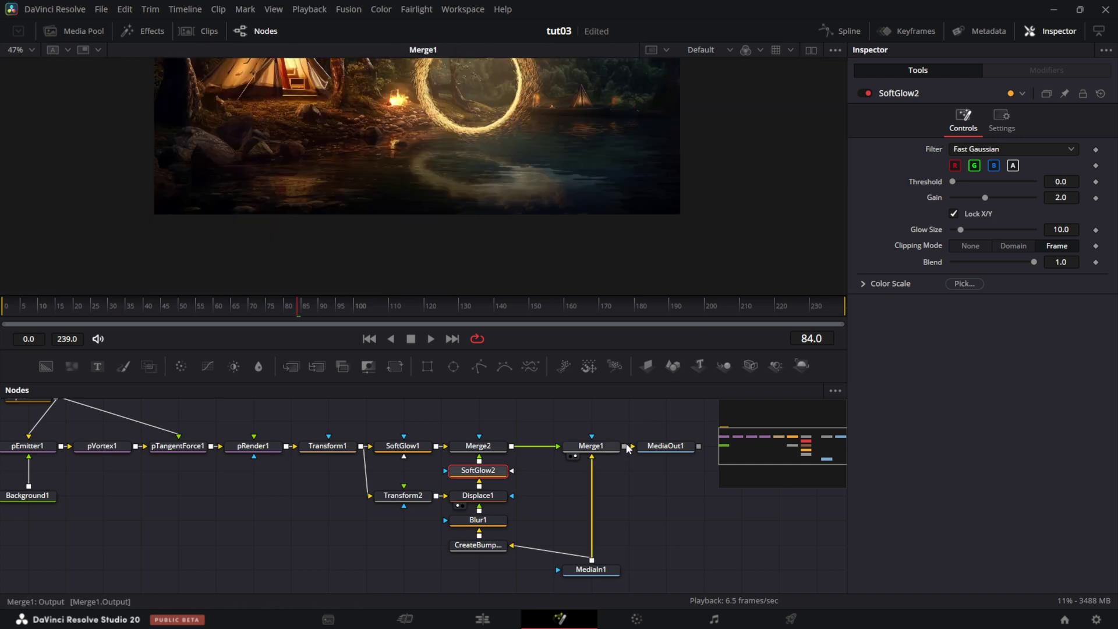
key("1")
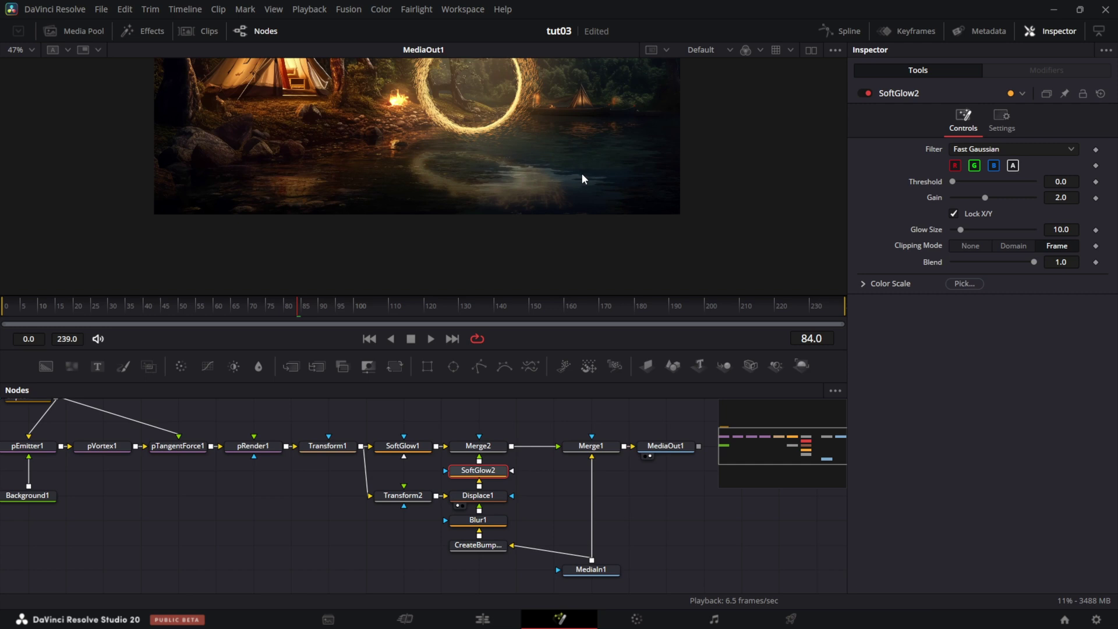
left_click(30, 49)
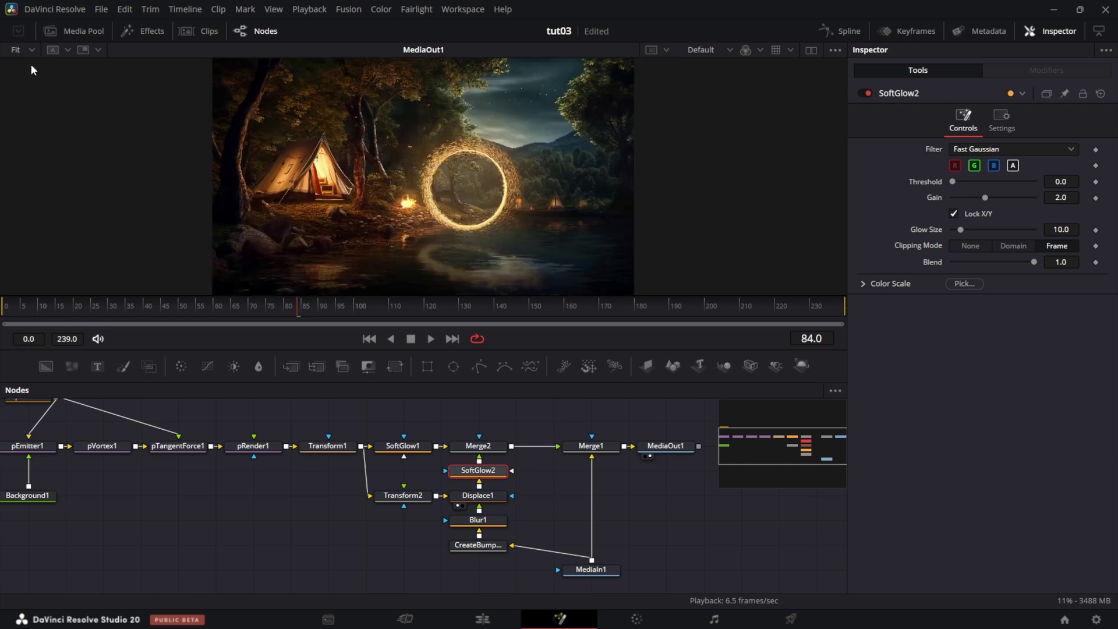
left_click_drag(381, 350, 381, 529)
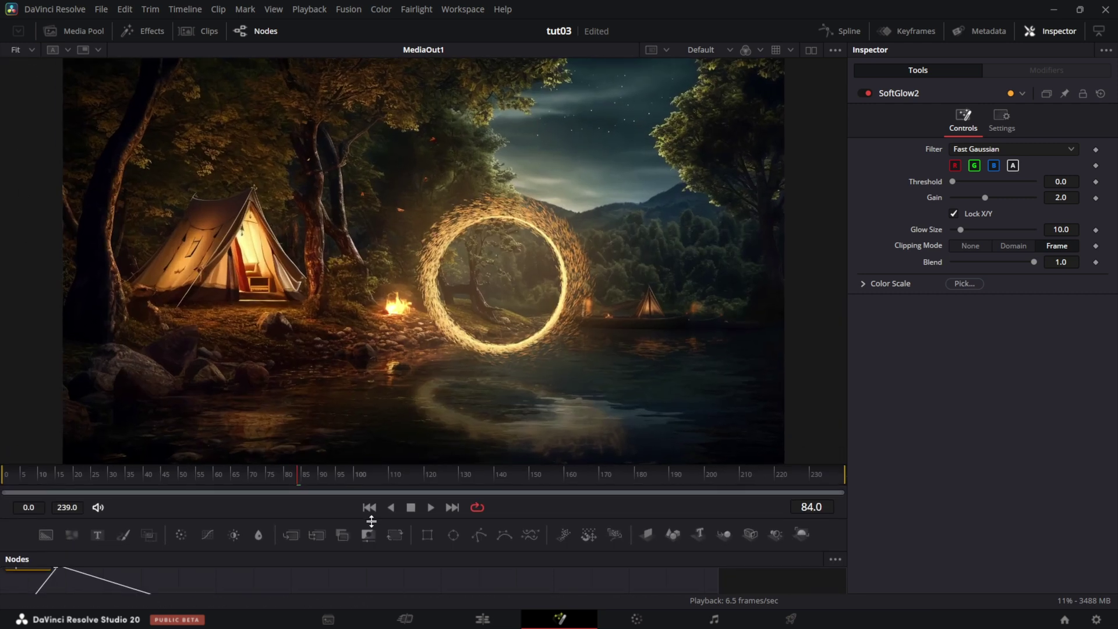
key("Home")
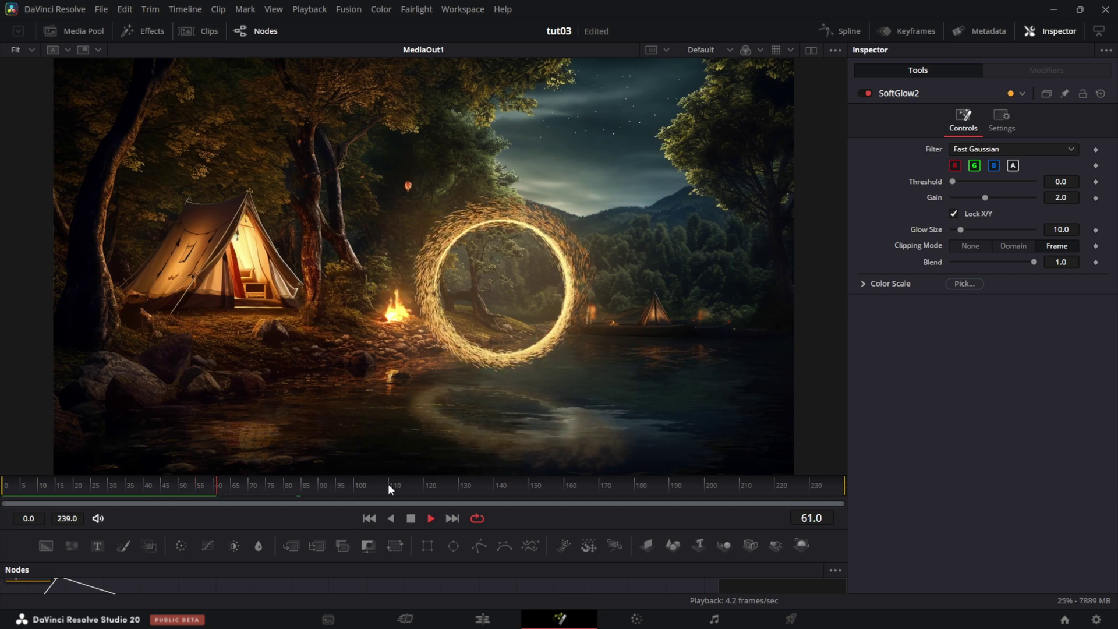
Stop playback and raise pTangentForce1's Z Strength from 0.1 to 0.2.
left_click(410, 518)
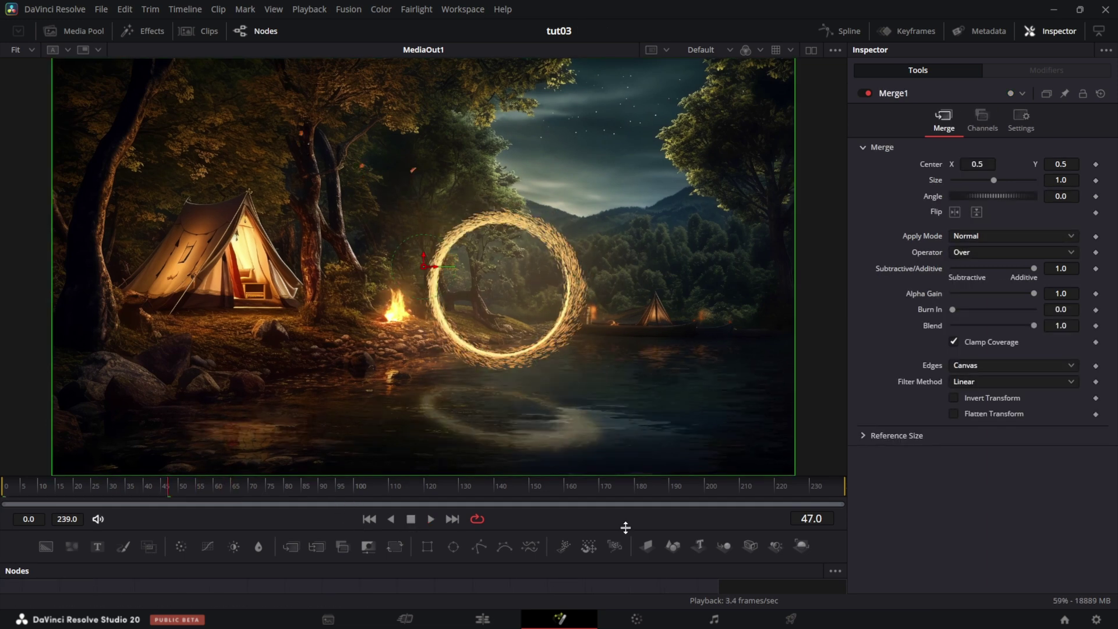
left_click_drag(625, 527, 608, 323)
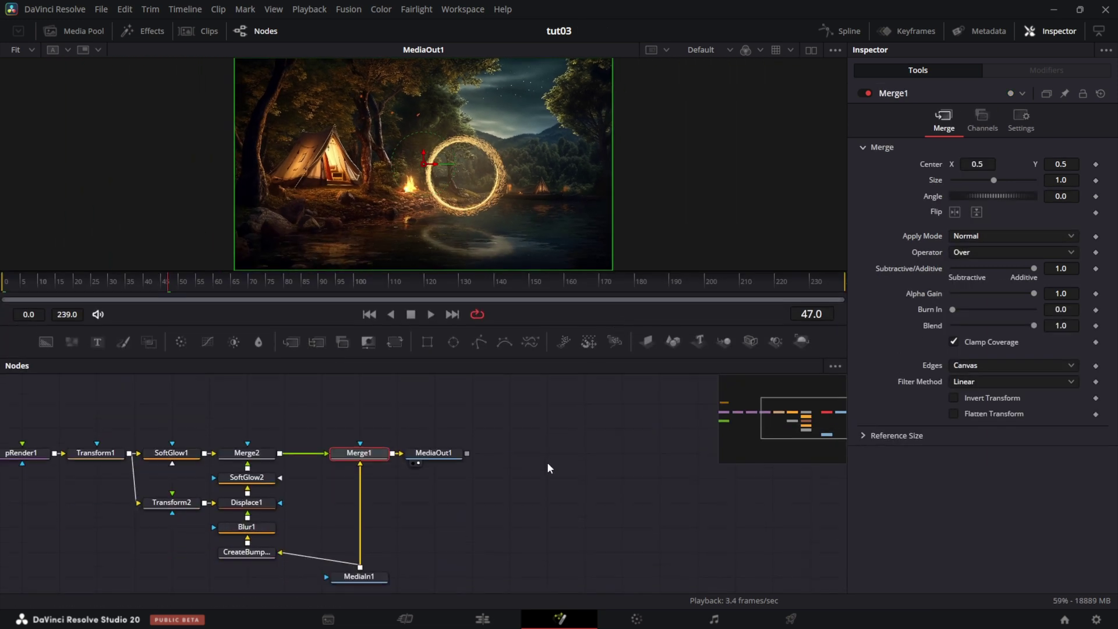
scroll(547, 462, "down", 1)
scroll(547, 462, "left", 3)
scroll(286, 505, "left", 1)
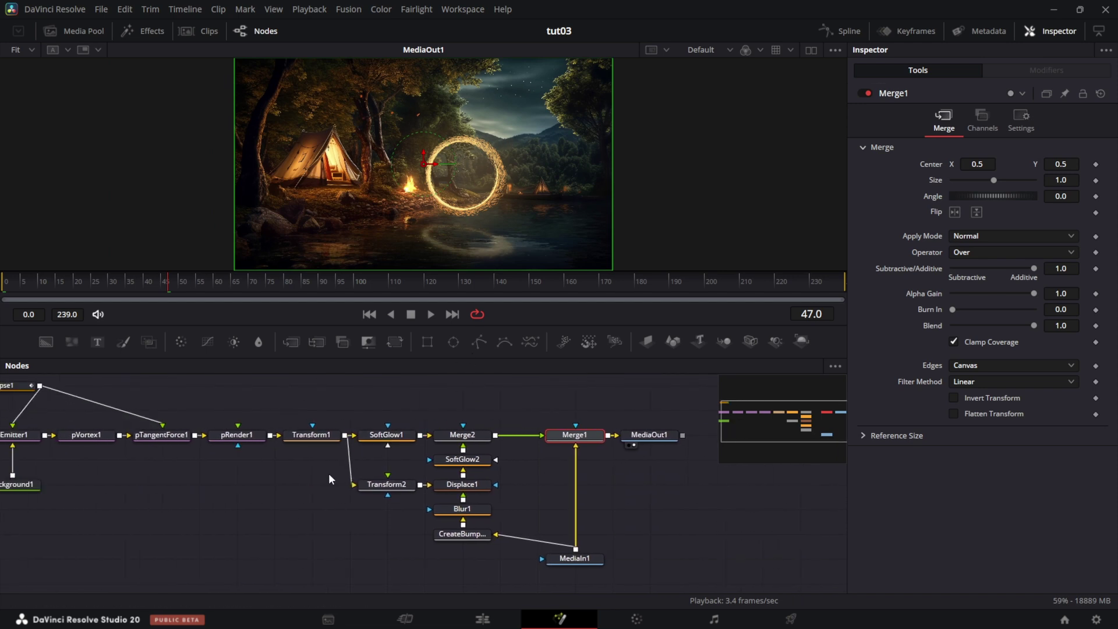
left_click(153, 434)
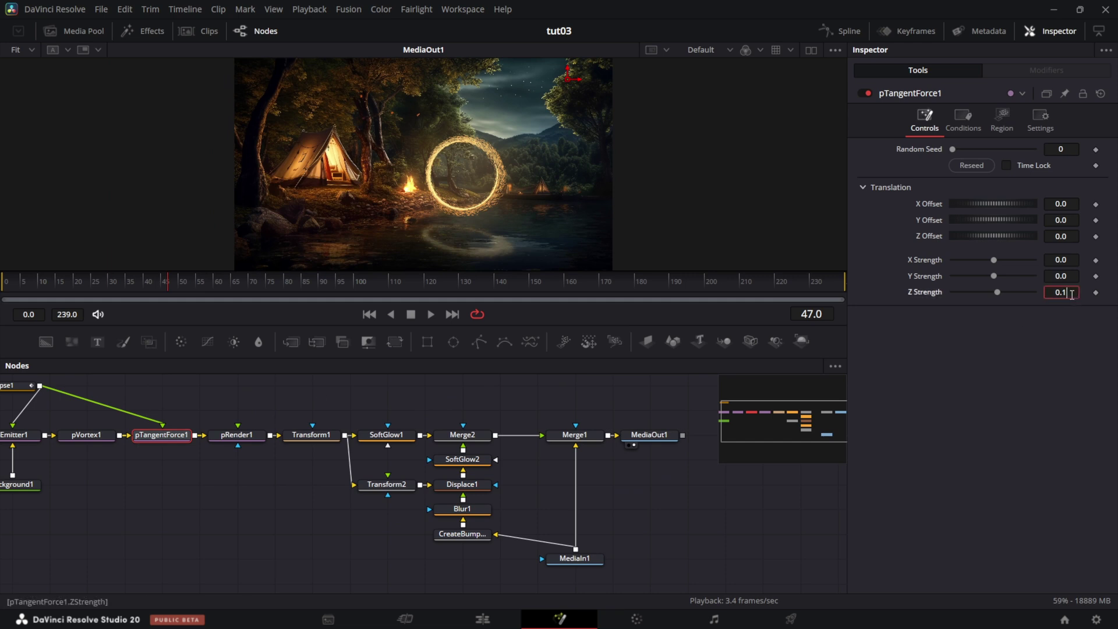
type(".2")
key("Tab")
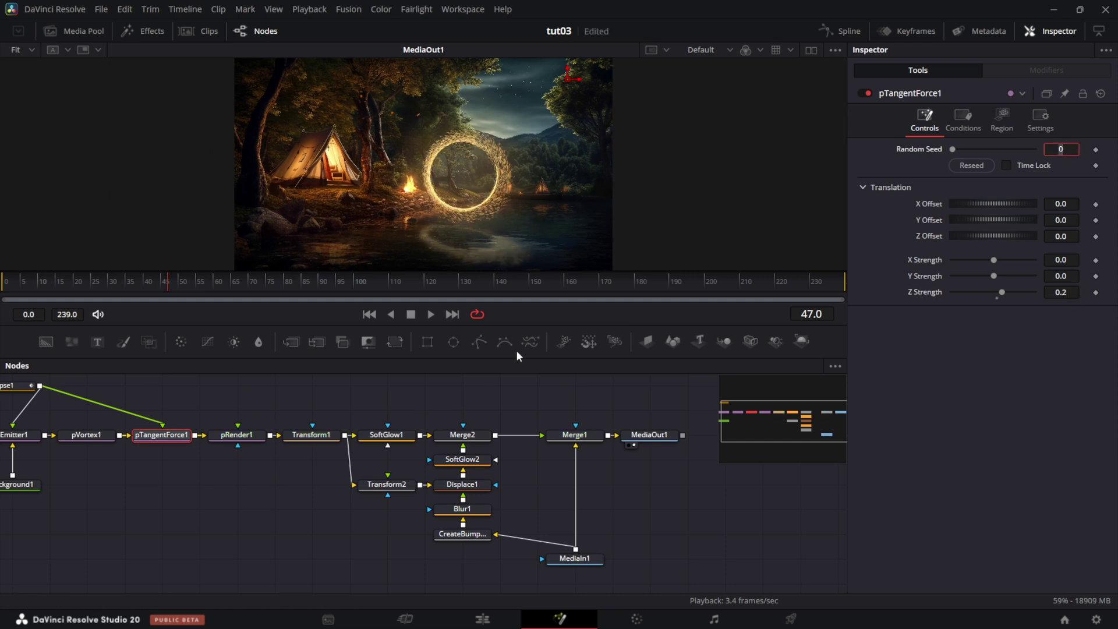
scroll(233, 465, "left", 3)
scroll(477, 210, "up", 3)
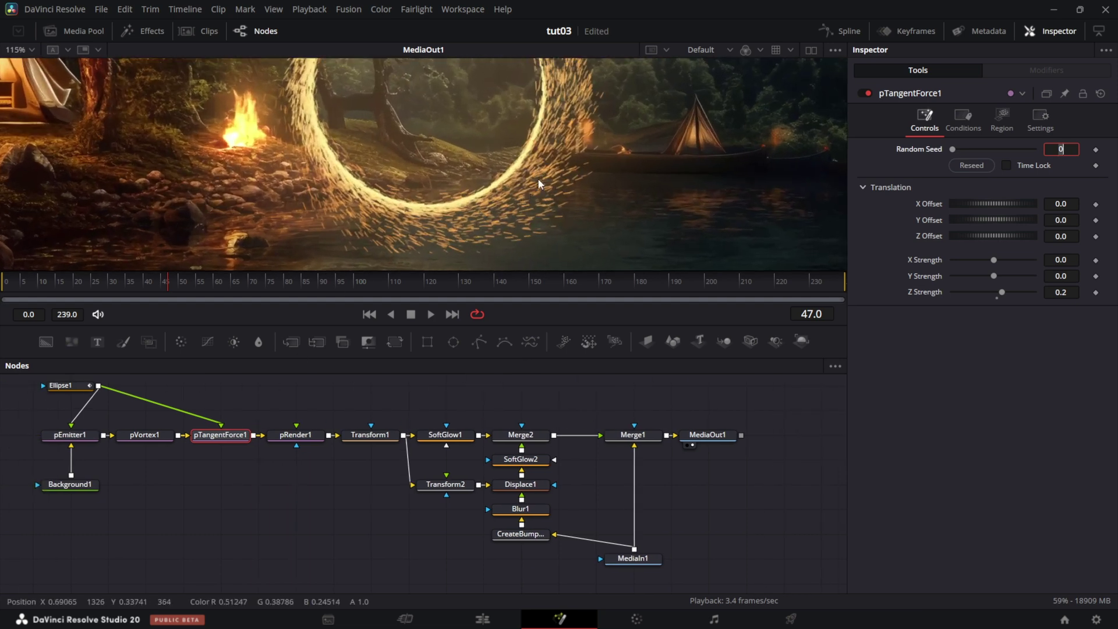
Set pEmitter1's Rotation Z Variance to 40, up from 25.
left_click(83, 435)
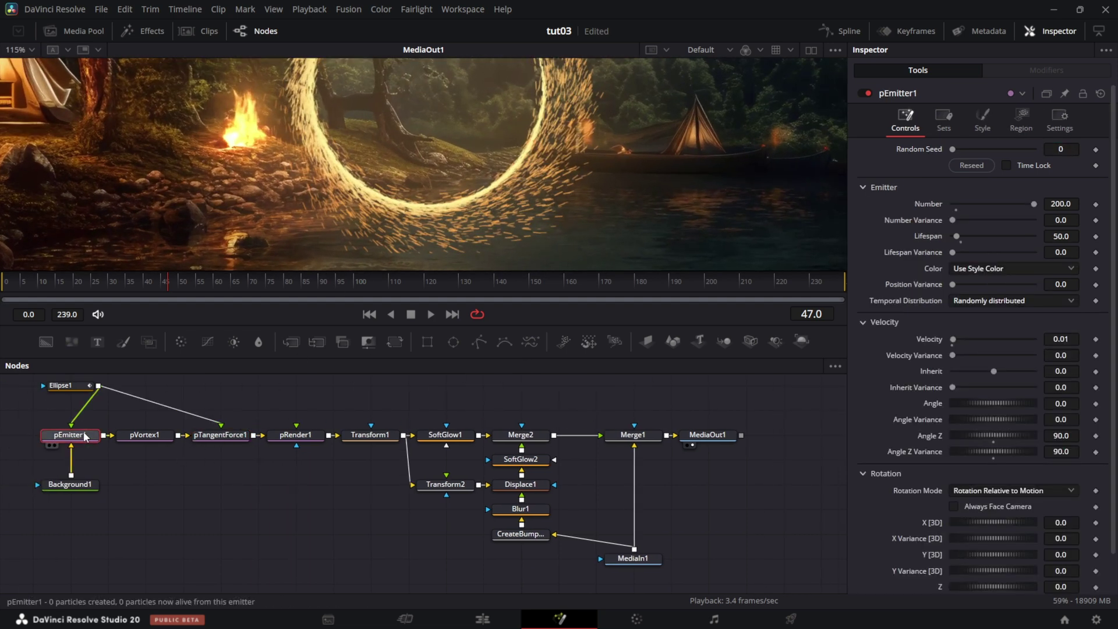
scroll(920, 467, "down", 2)
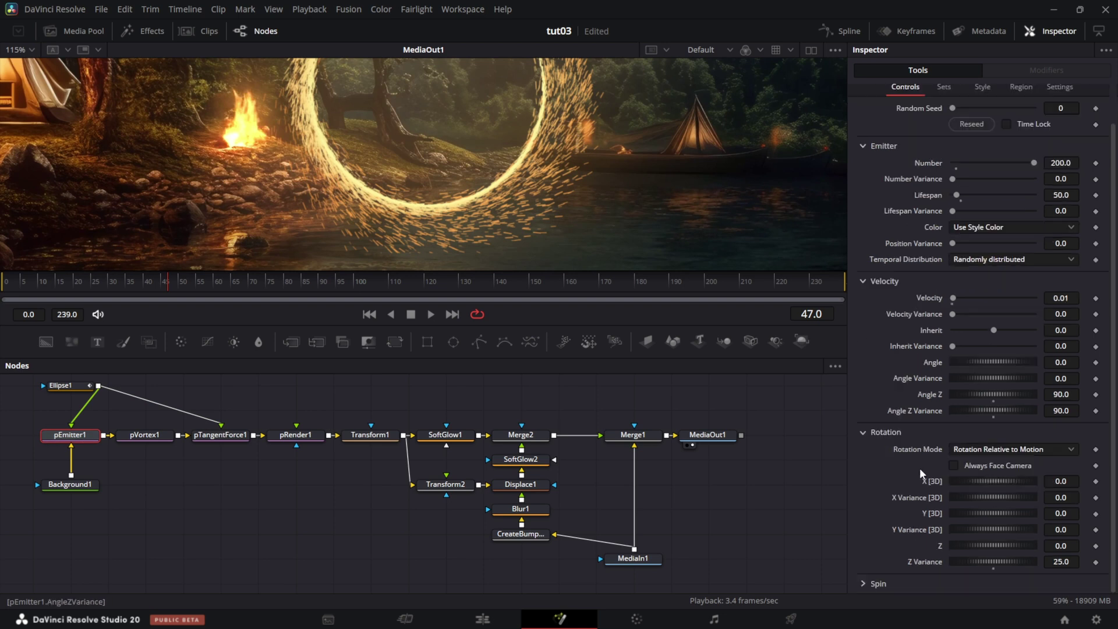
left_click(1077, 561)
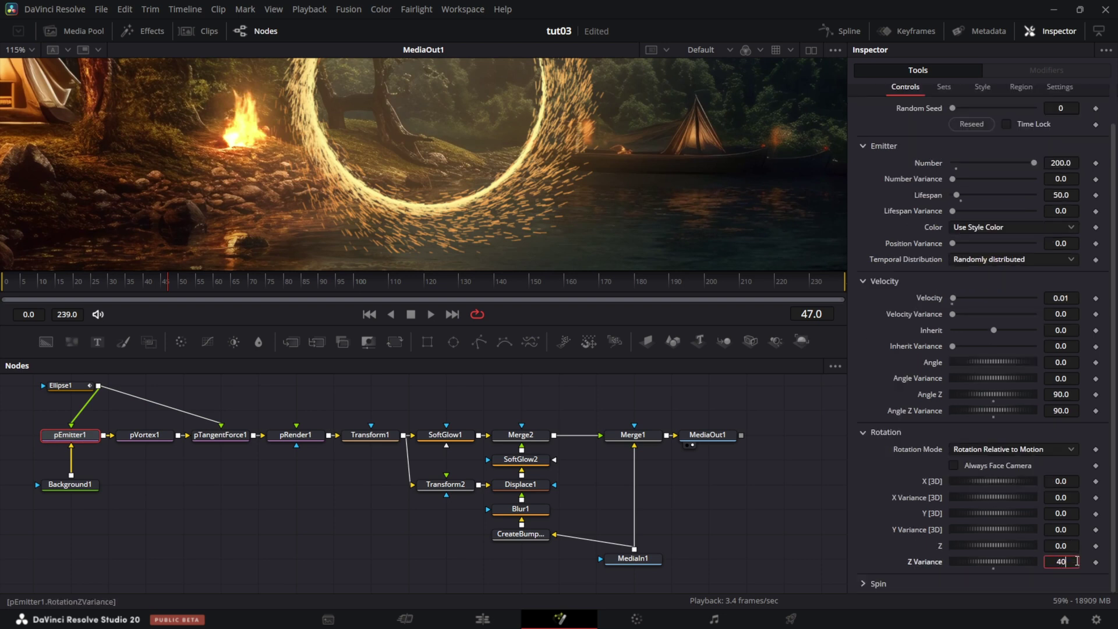
type("40")
key("Tab")
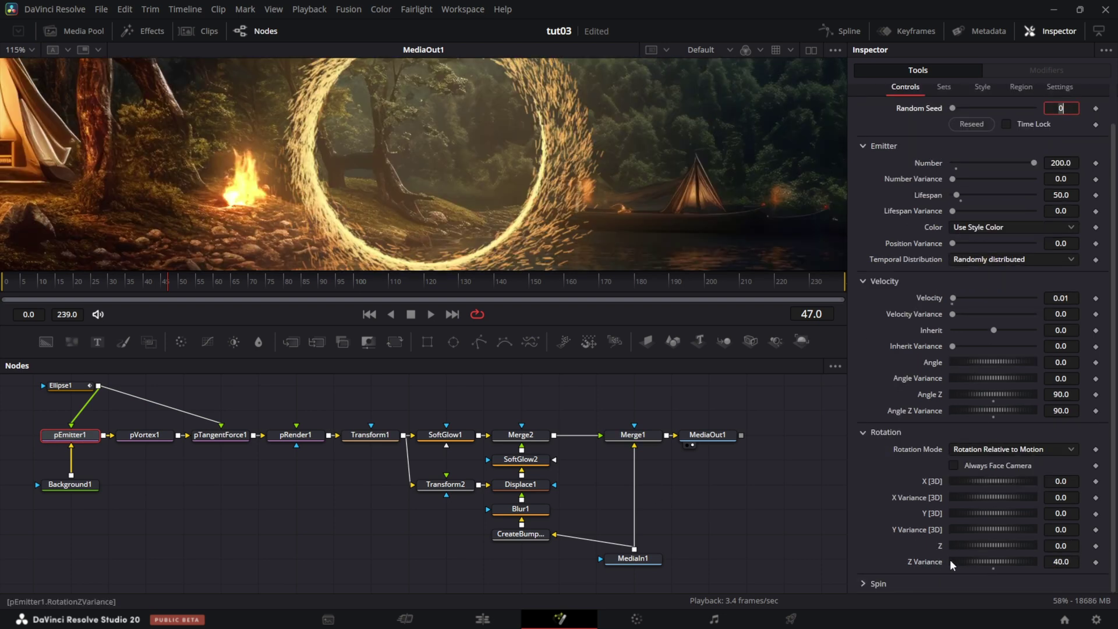